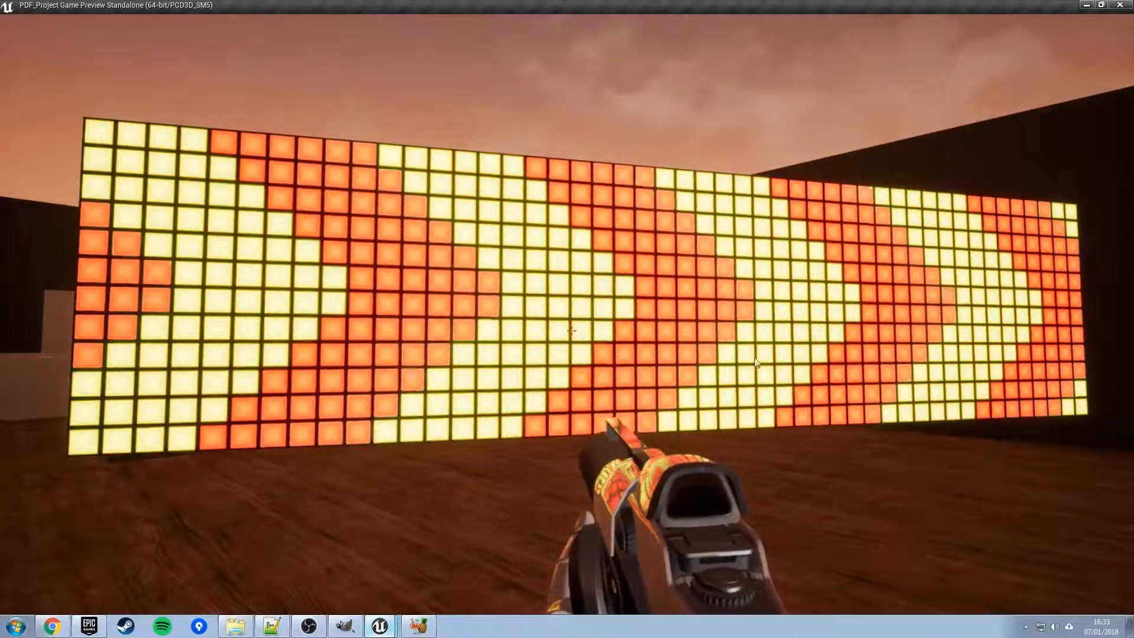
# - Close the running game preview and minimize the PDF_Project editor to switch to the Chevrons_YT project
pyautogui.click(1118, 5)
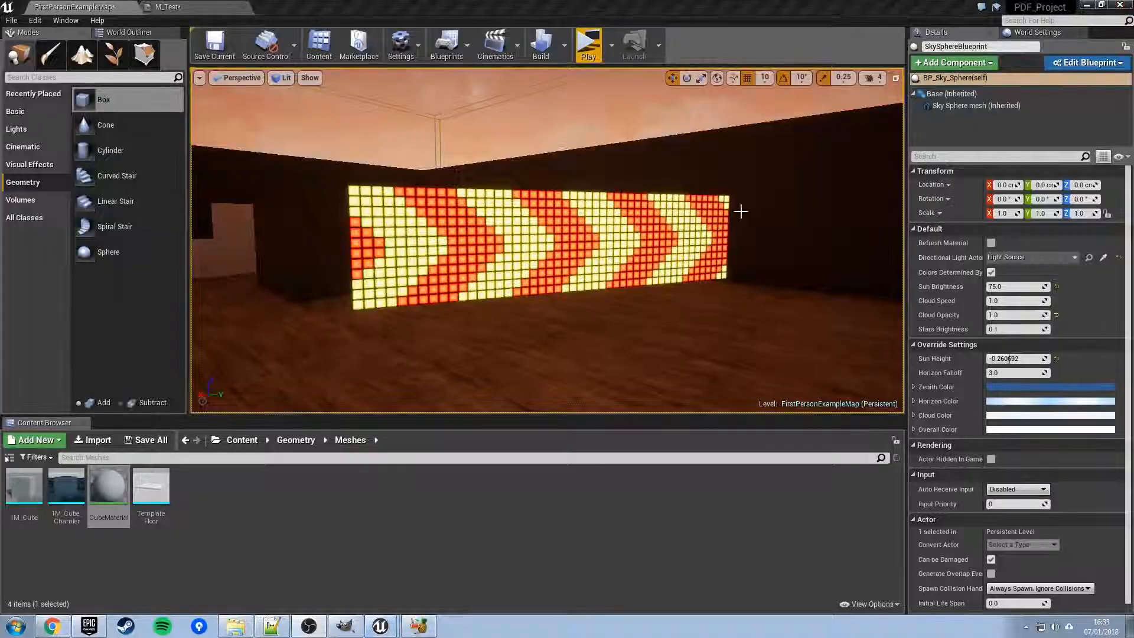
pyautogui.click(1086, 5)
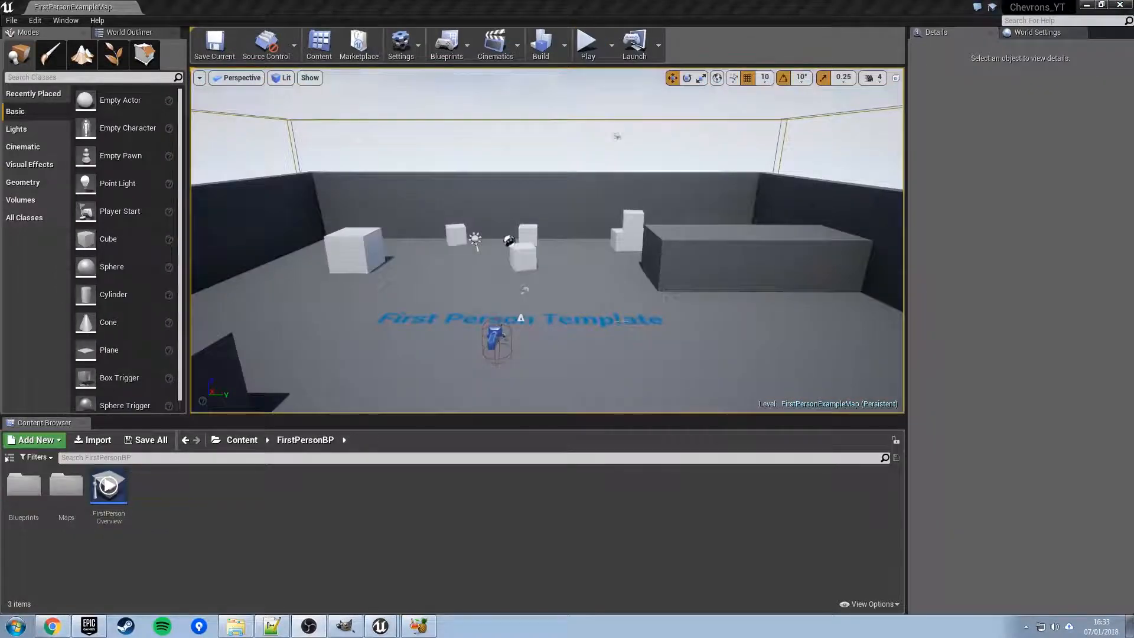
# - Enlarge the level viewport by reducing the height of the Content Browser
pyautogui.moveTo(547, 240); pyautogui.dragTo(543, 230, button='right')
pyautogui.press('q')
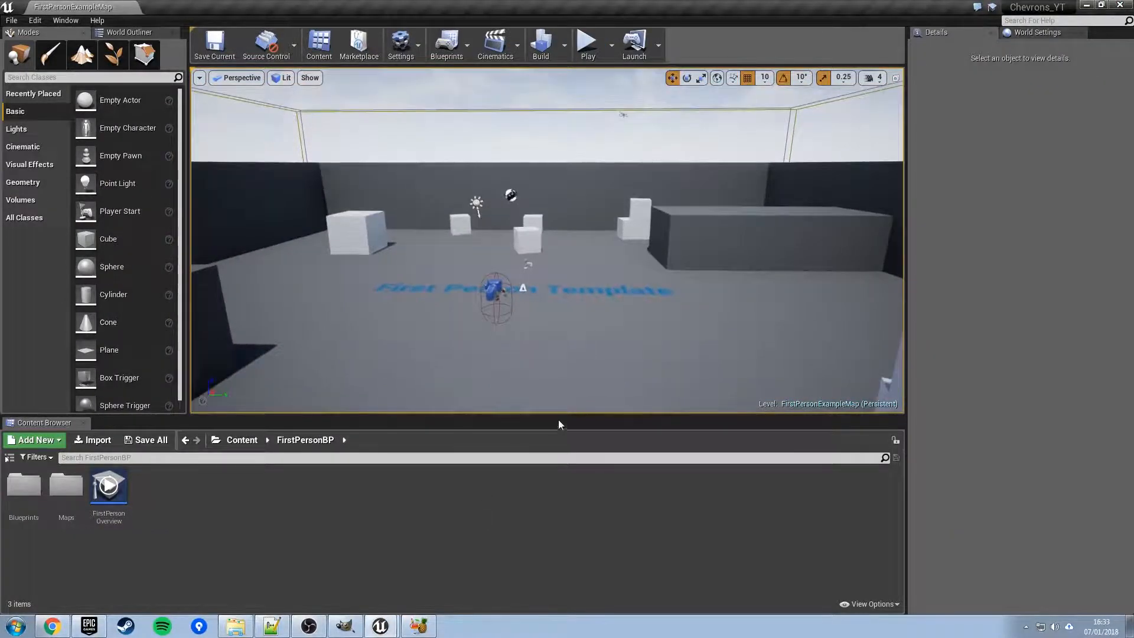
pyautogui.moveTo(559, 416); pyautogui.dragTo(555, 480)
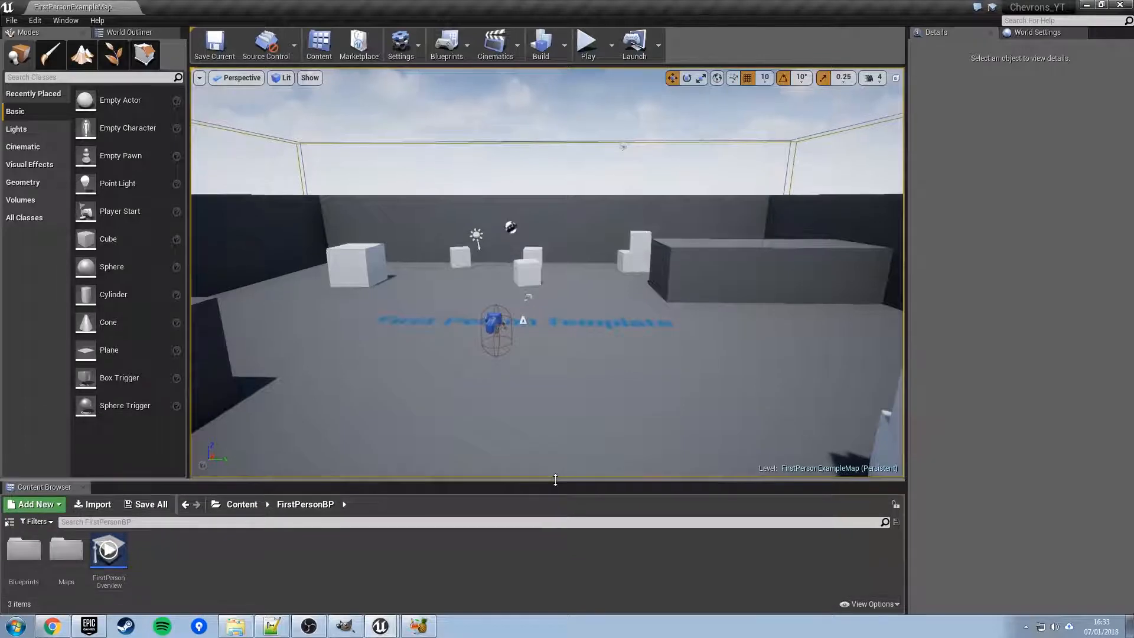
pyautogui.moveTo(547, 272); pyautogui.dragTo(602, 260, button='right')
pyautogui.moveTo(547, 272); pyautogui.dragTo(562, 218)
pyautogui.moveTo(547, 271)
pyautogui.mouseDown(button='right')
pyautogui.moveTo(427, 256)
pyautogui.moveTo(558, 272)
pyautogui.moveTo(548, 290)
pyautogui.mouseUp(button='right')
pyautogui.moveTo(547, 272); pyautogui.dragTo(615, 207)
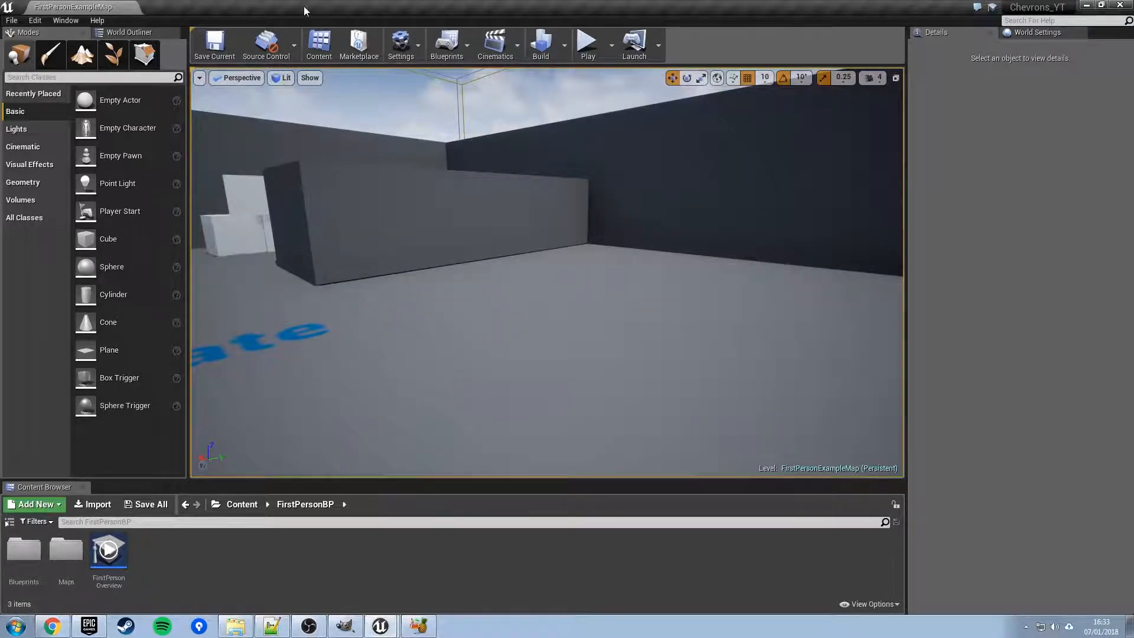
# - Import Chevrons128.TGA and Grid.png from the desktop into the FirstPersonBP folder, with the editor window maximized again at the end
pyautogui.moveTo(304, 6); pyautogui.dragTo(502, 58)
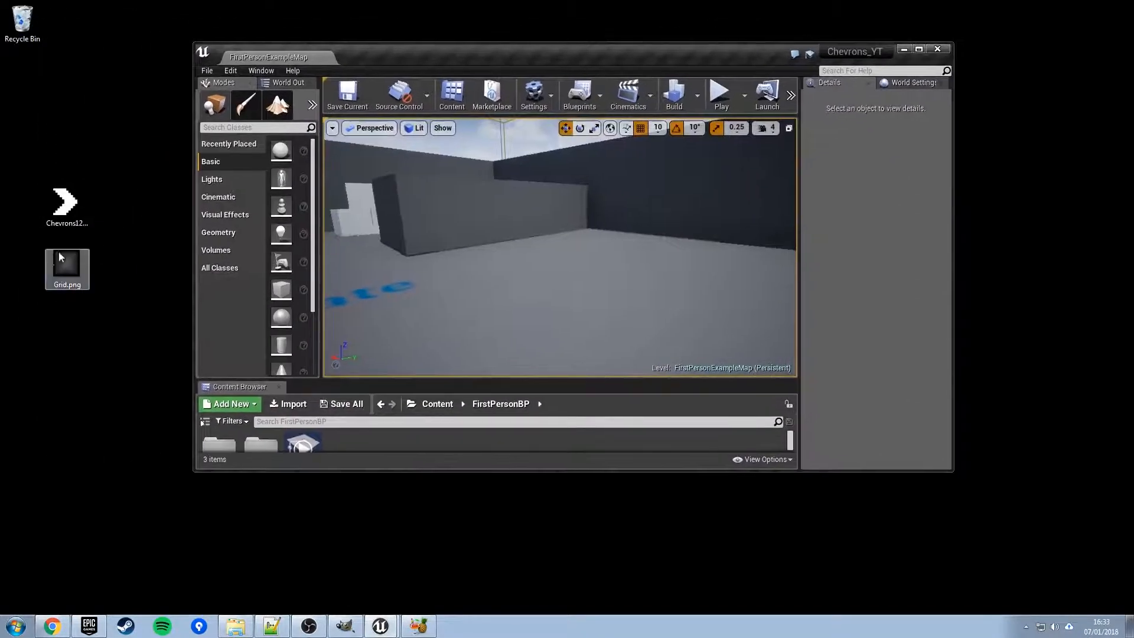
pyautogui.click(108, 157)
pyautogui.moveTo(134, 169); pyautogui.dragTo(41, 322)
pyautogui.click(341, 477)
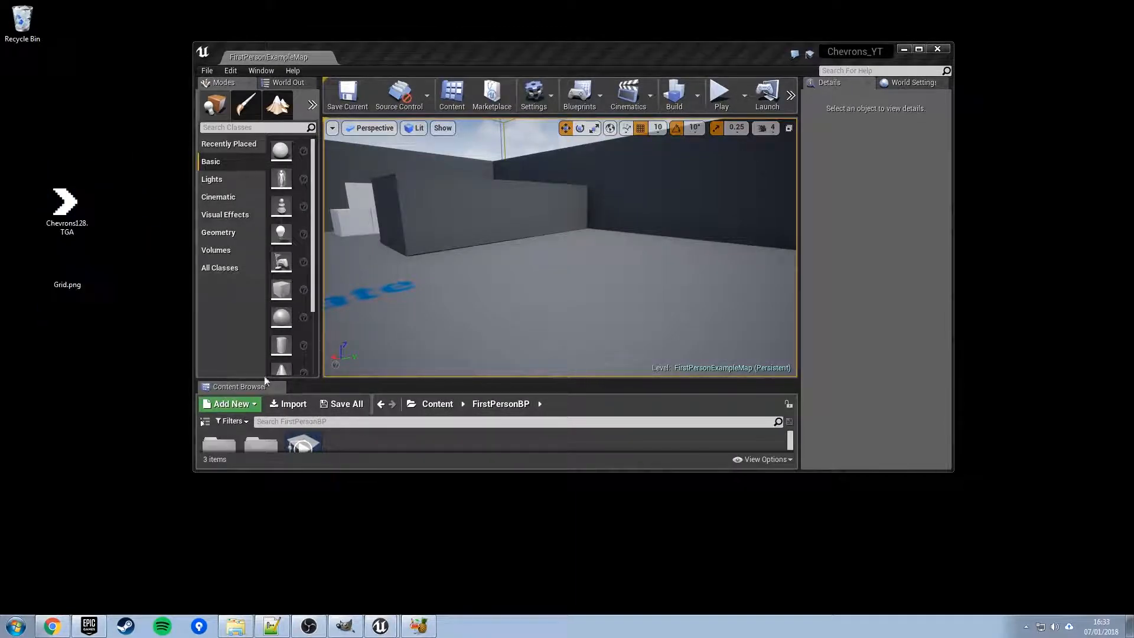
pyautogui.moveTo(123, 165); pyautogui.dragTo(34, 331)
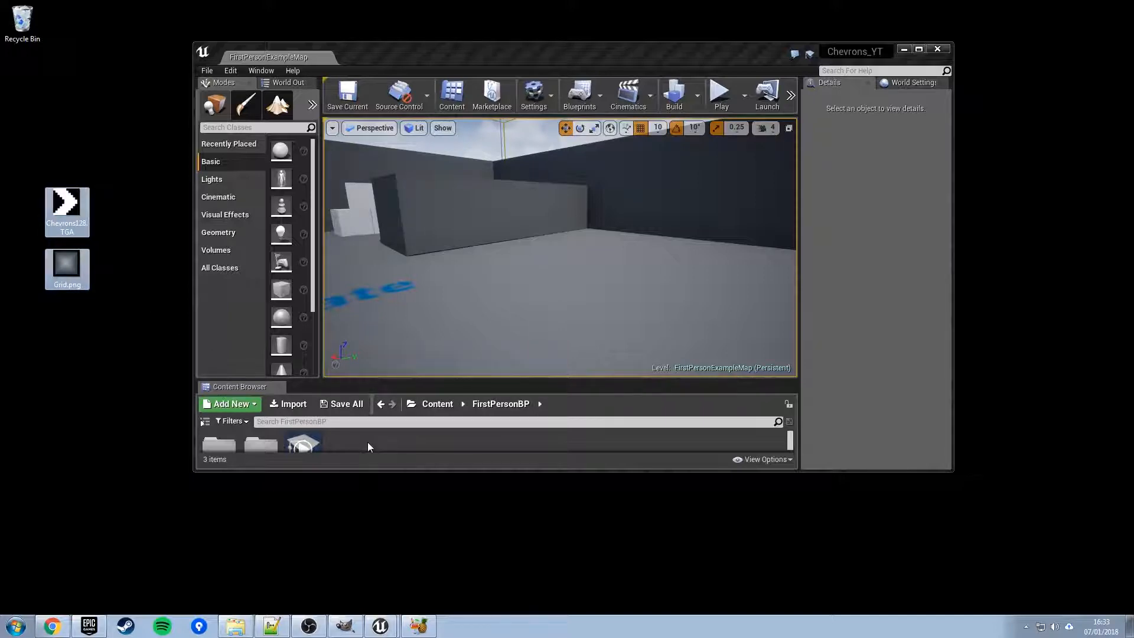
pyautogui.moveTo(368, 443); pyautogui.dragTo(369, 444)
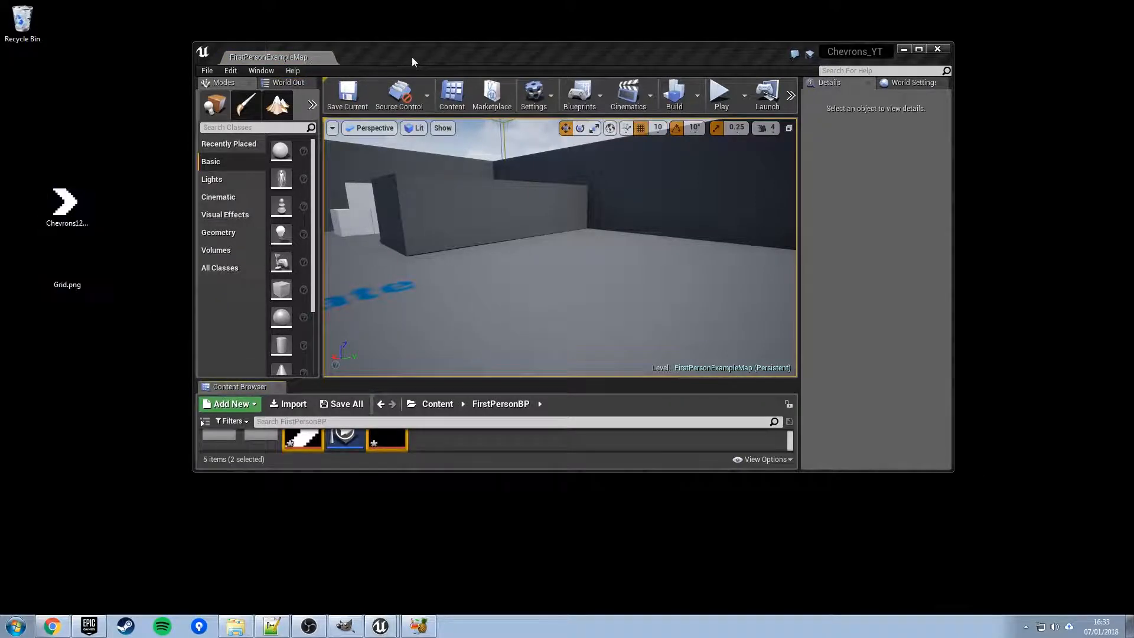
pyautogui.doubleClick(413, 62)
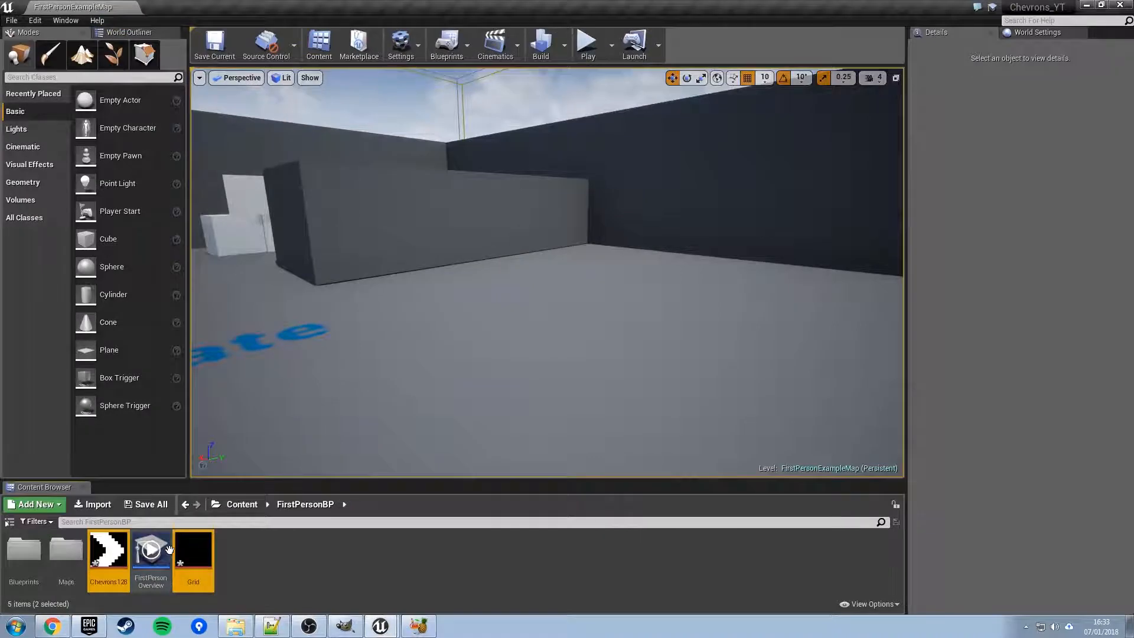
# - Open the Chevrons128 and Grid textures to examine their patterns and texture properties
pyautogui.click(101, 549)
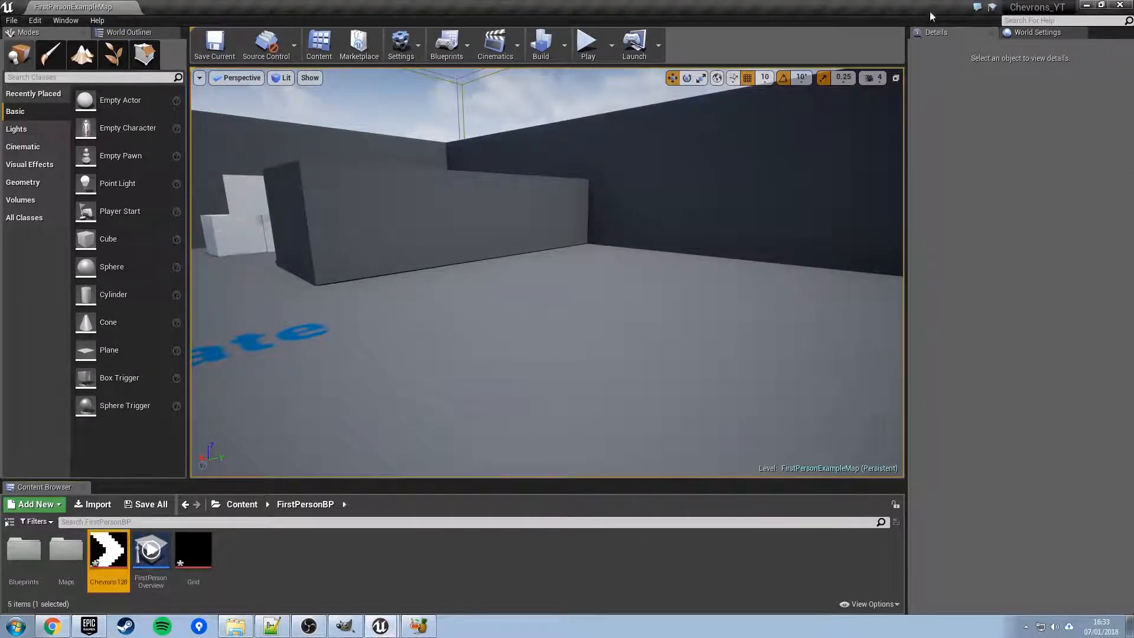
pyautogui.doubleClick(108, 549)
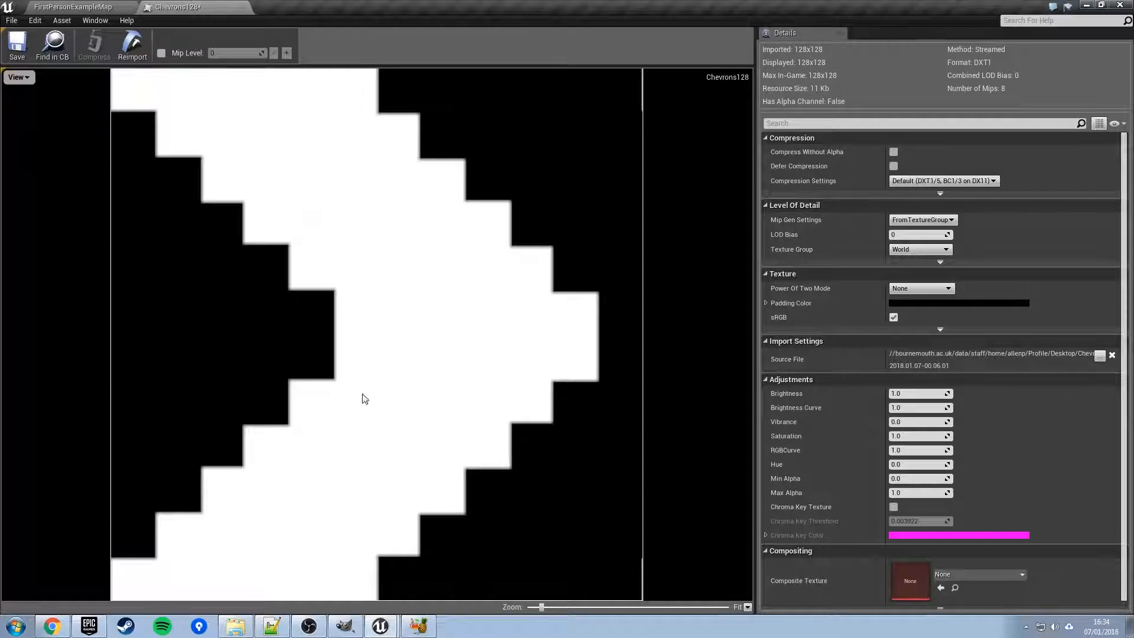
pyautogui.click(987, 602)
pyautogui.click(921, 113)
pyautogui.click(97, 8)
pyautogui.doubleClick(197, 552)
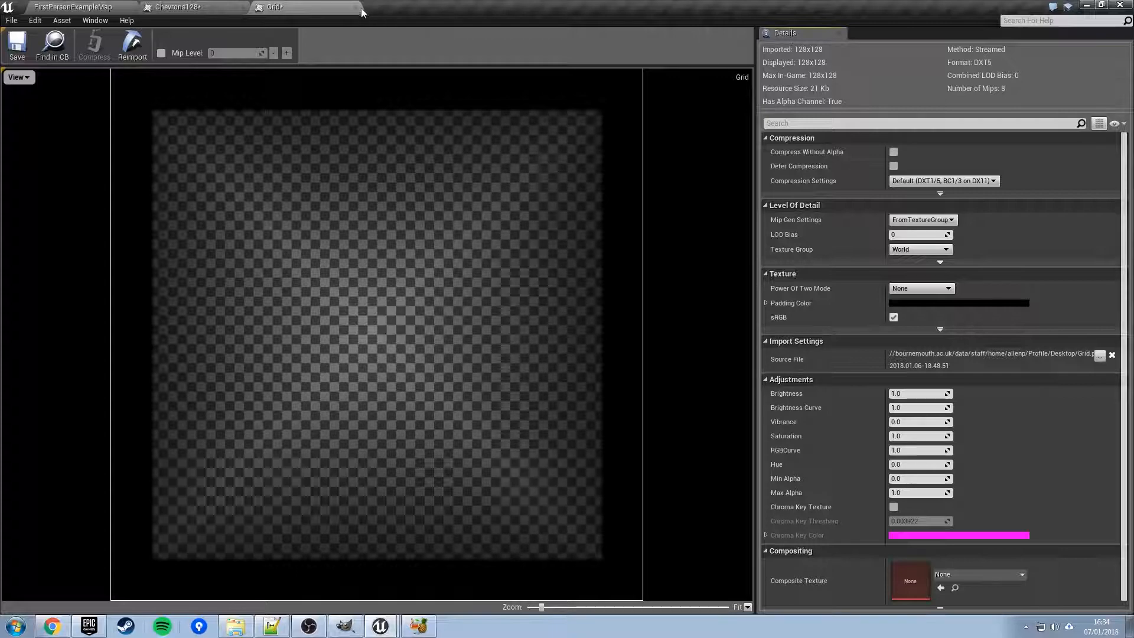
# - Save the Grid and Chevrons128 textures and return to the FirstPersonExampleMap level
pyautogui.hotkey('ctrl', 's')
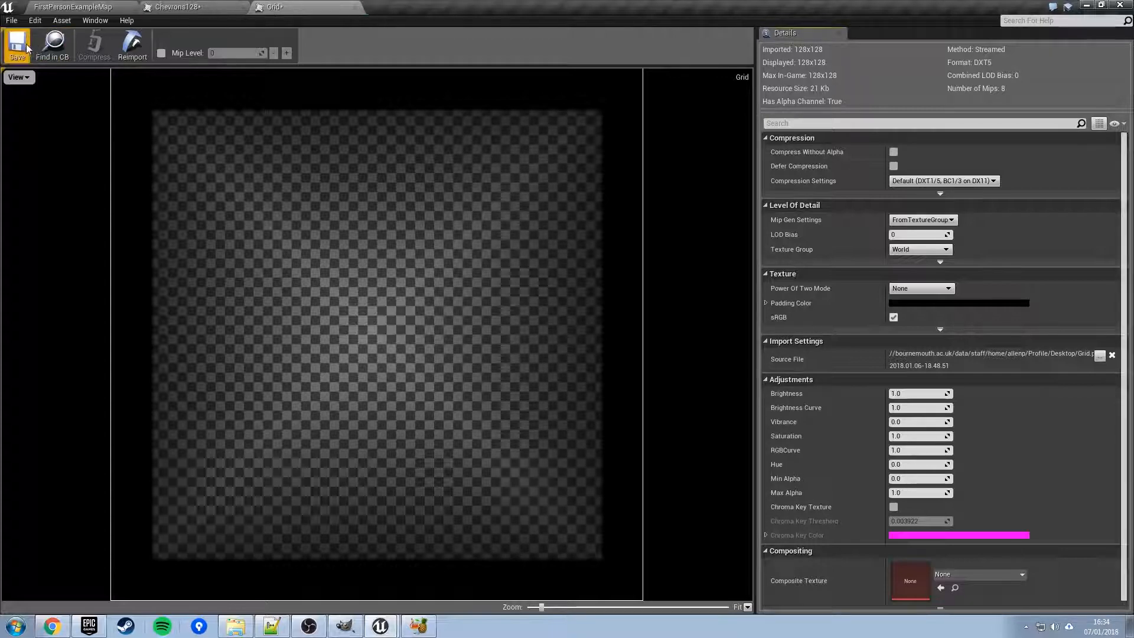
pyautogui.click(187, 8)
pyautogui.click(17, 44)
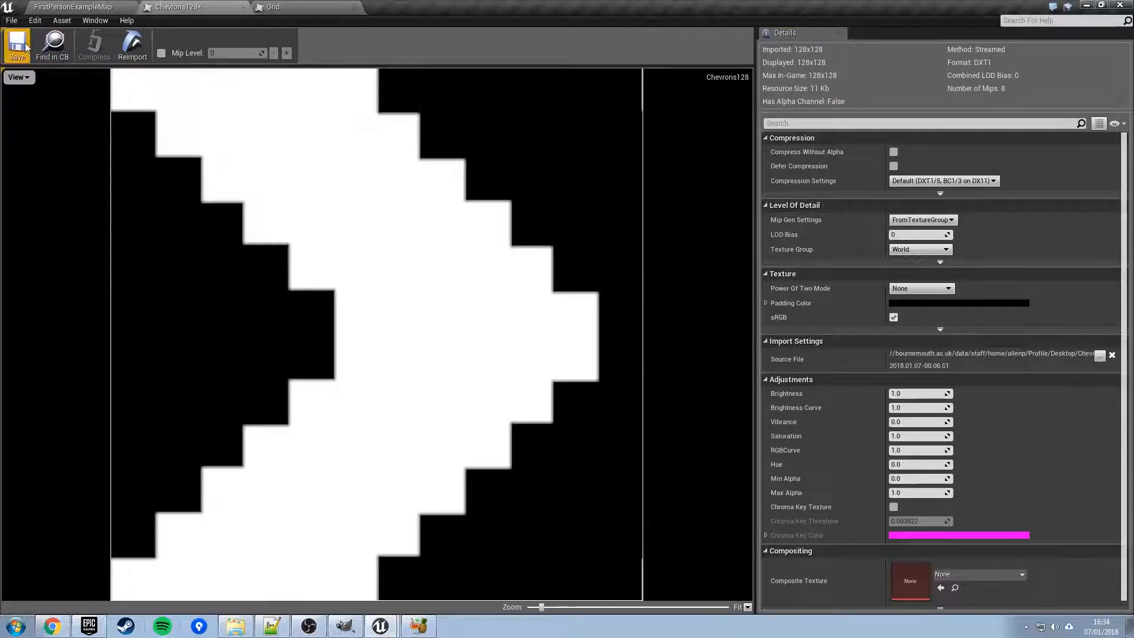
pyautogui.click(93, 8)
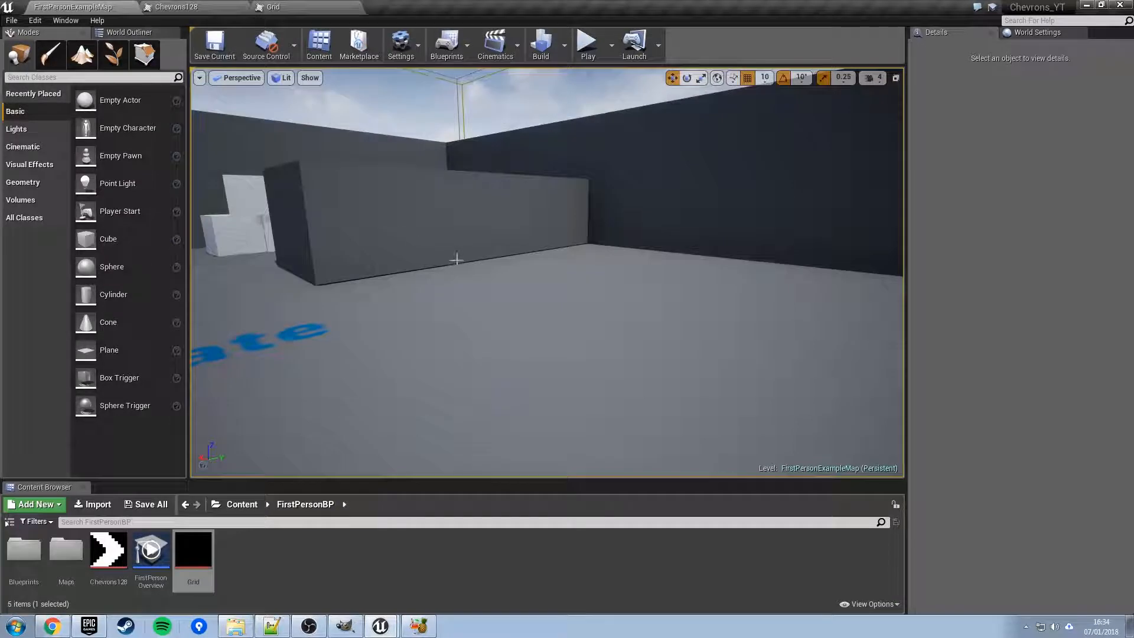
# - Place an additive Box geometry brush on the open floor beside the large grey block
pyautogui.moveTo(456, 258)
pyautogui.mouseDown(button='right')
pyautogui.moveTo(490, 299)
pyautogui.moveTo(437, 260)
pyautogui.mouseUp(button='right')
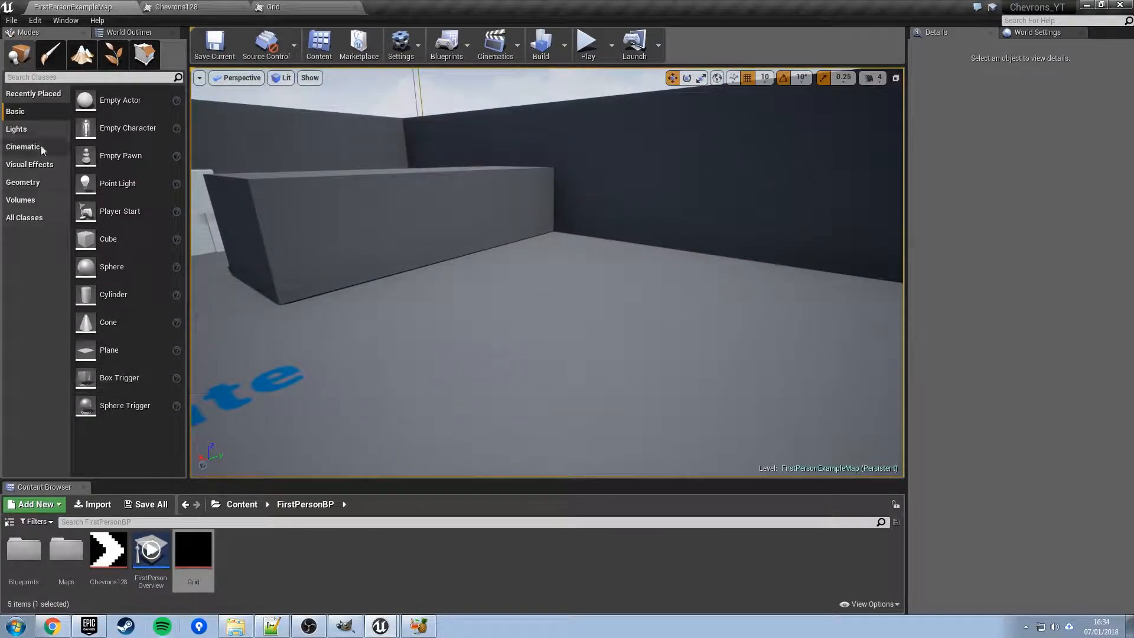
pyautogui.click(23, 183)
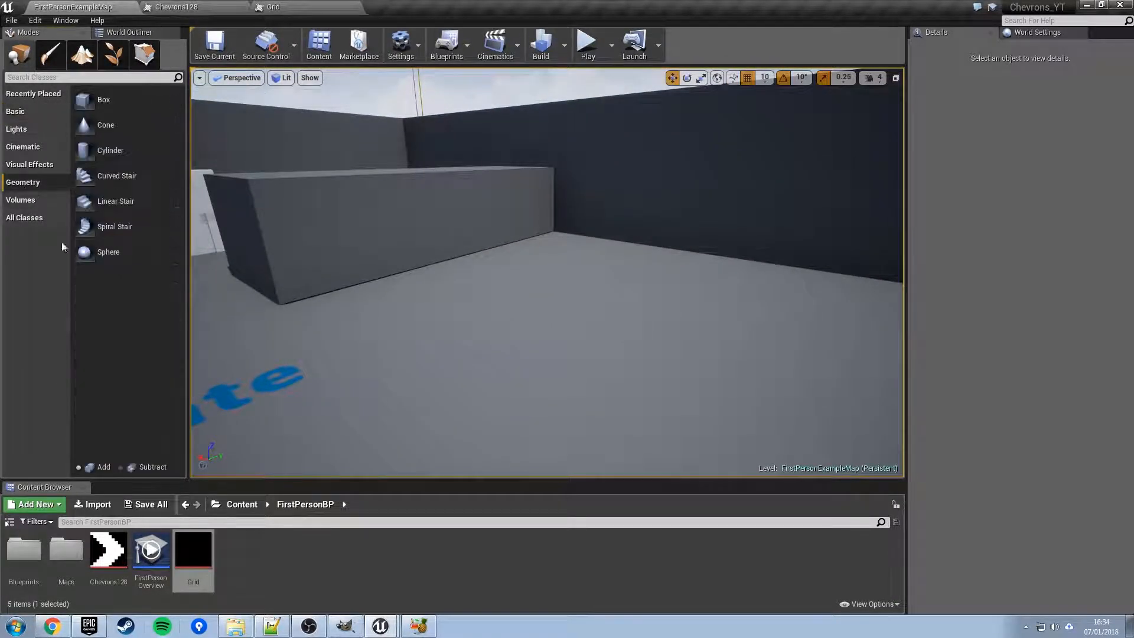
pyautogui.moveTo(94, 100)
pyautogui.mouseDown()
pyautogui.moveTo(340, 322)
pyautogui.moveTo(587, 317)
pyautogui.moveTo(555, 337)
pyautogui.moveTo(544, 317)
pyautogui.mouseUp()
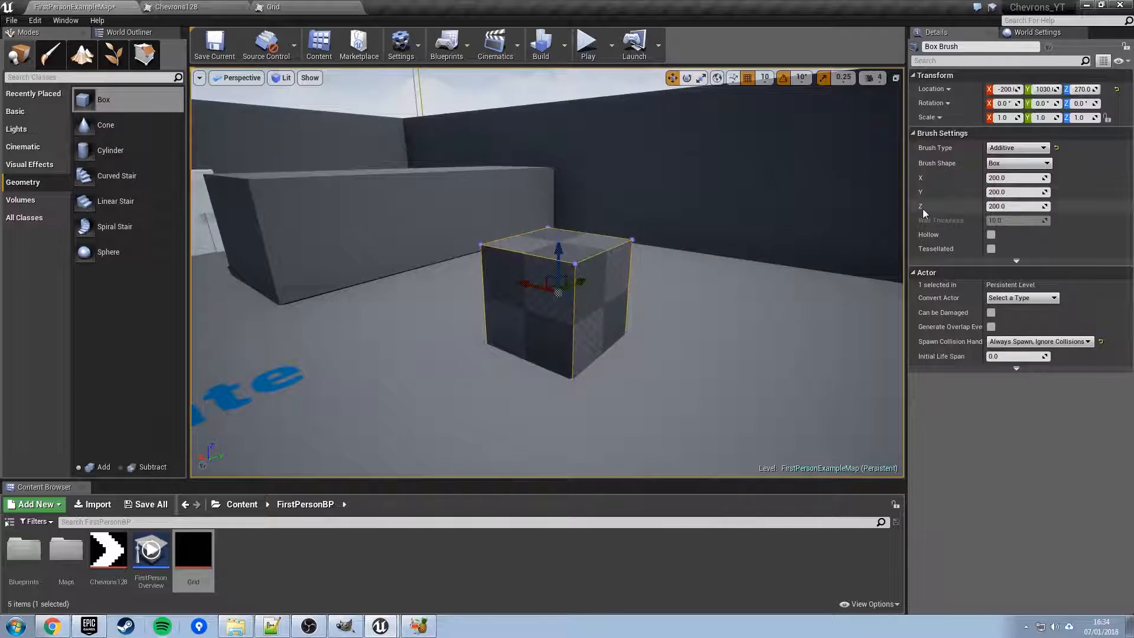
# - Set the box brush's X size to 800 and its Y size to 10 to form a thin panel
pyautogui.click(1020, 178)
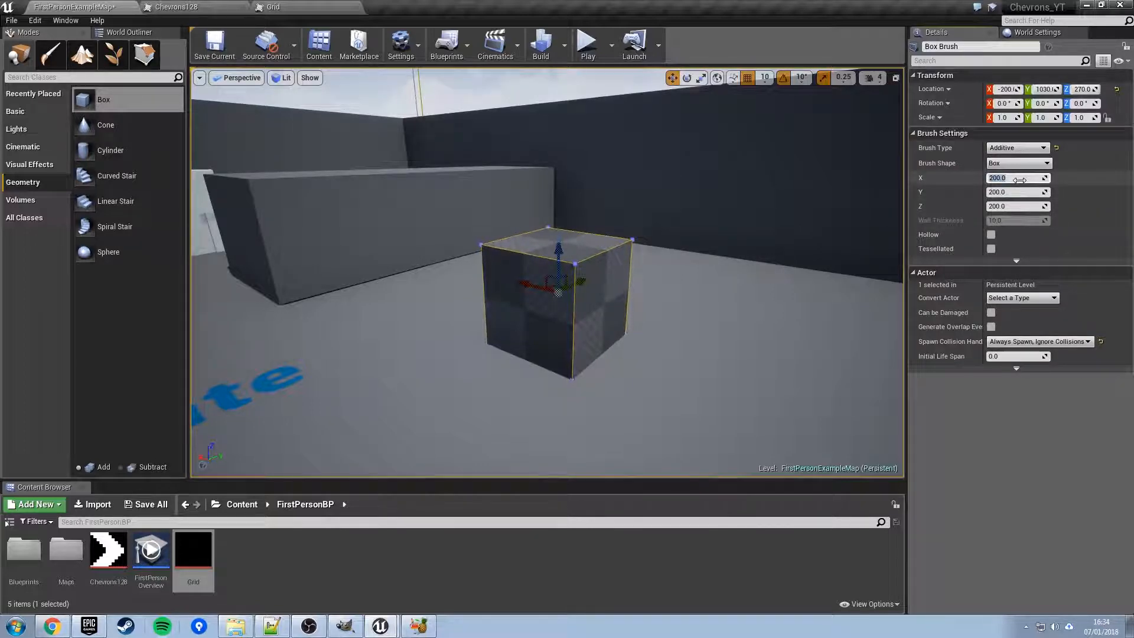
pyautogui.write('800')
pyautogui.press('Return')
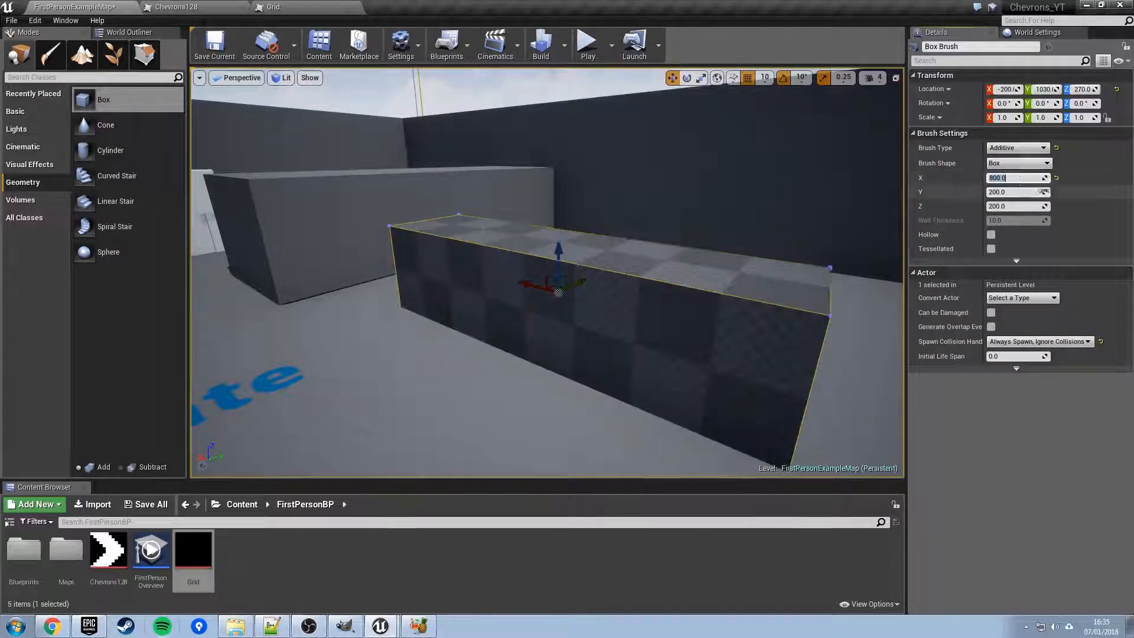
pyautogui.click(1016, 192)
pyautogui.write('10')
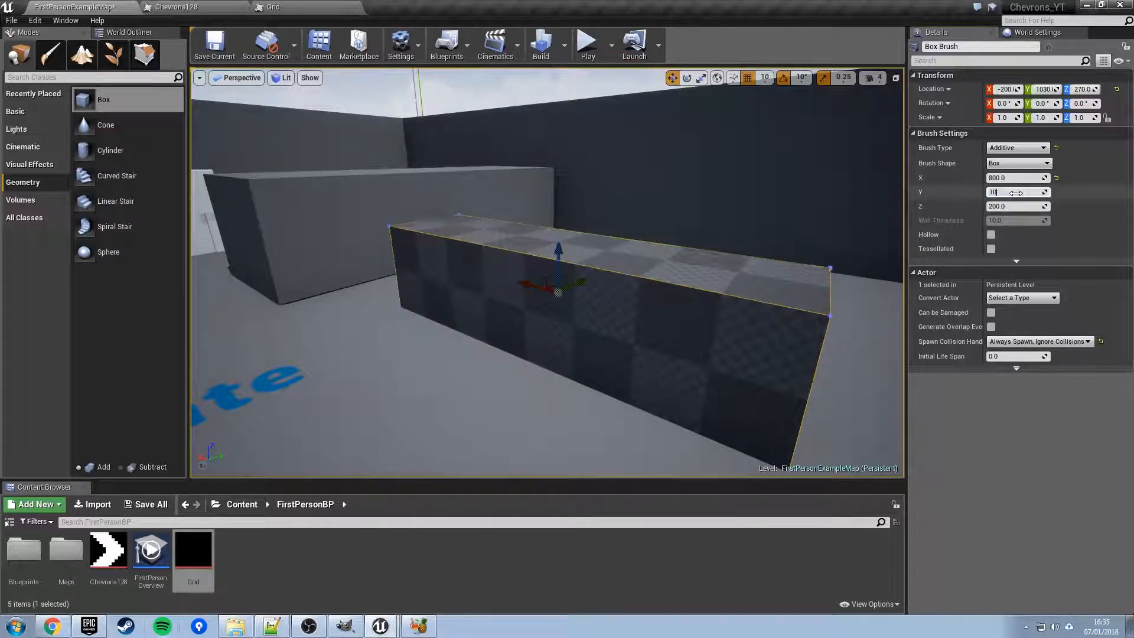
pyautogui.press('Return')
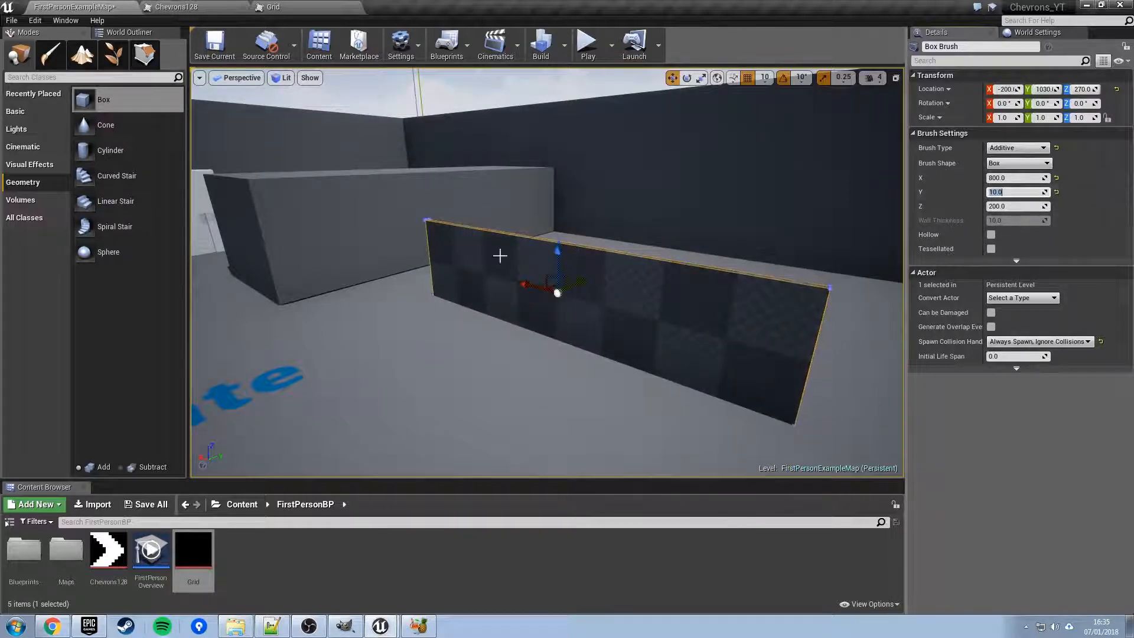
# - Rotate the panel brush to -60° about Z and raise it to a Z location of 460
pyautogui.press('e')
pyautogui.click(564, 308)
pyautogui.moveTo(564, 308)
pyautogui.mouseDown()
pyautogui.moveTo(569, 321)
pyautogui.moveTo(463, 304)
pyautogui.moveTo(471, 314)
pyautogui.moveTo(488, 279)
pyautogui.moveTo(552, 219)
pyautogui.moveTo(560, 171)
pyautogui.mouseUp()
pyautogui.press('w')
pyautogui.moveTo(594, 225)
pyautogui.mouseDown(button='right')
pyautogui.moveTo(508, 154)
pyautogui.moveTo(598, 188)
pyautogui.moveTo(584, 150)
pyautogui.moveTo(573, 176)
pyautogui.moveTo(558, 177)
pyautogui.mouseUp(button='right')
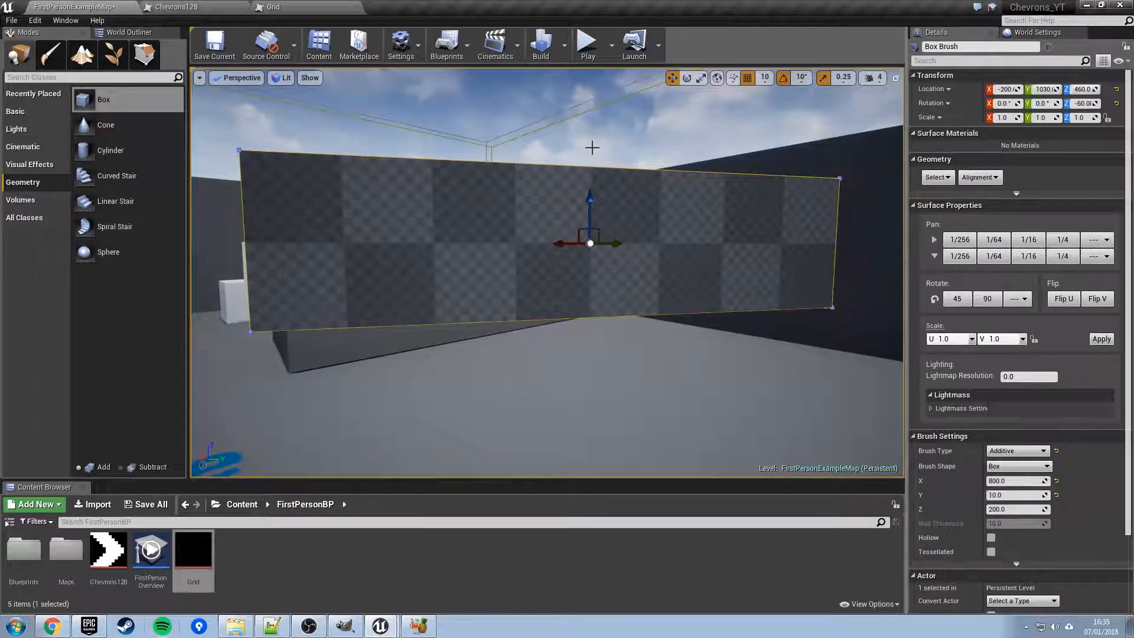
pyautogui.click(592, 148)
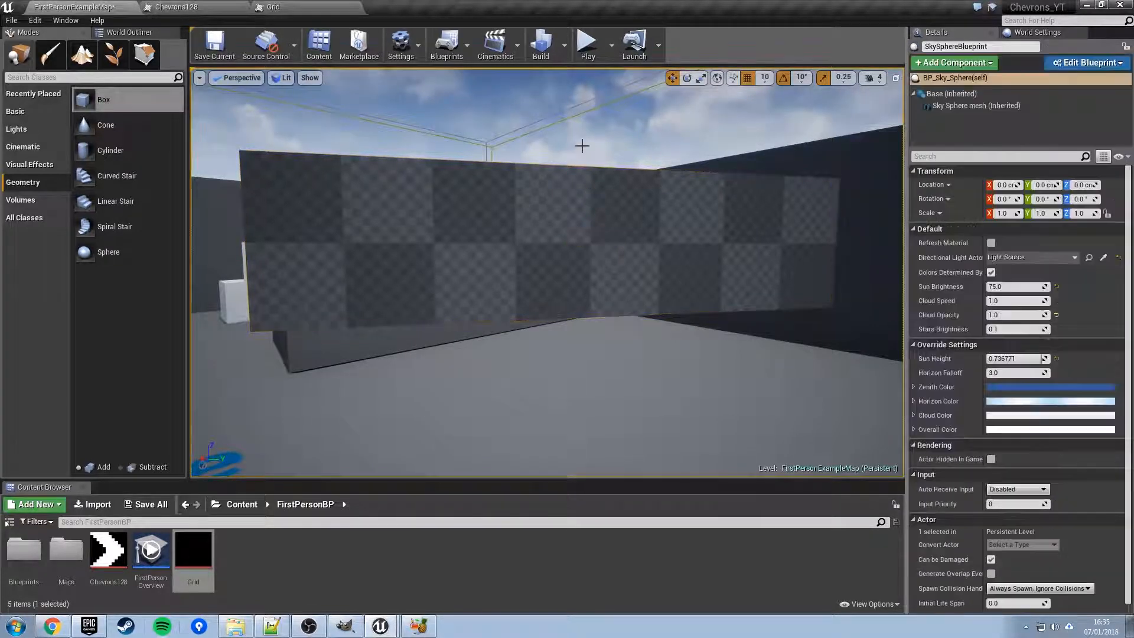
# - Create a new material named M_Chevrons in the FirstPersonBP folder and open it for editing
pyautogui.click(266, 562)
pyautogui.rightClick(243, 559)
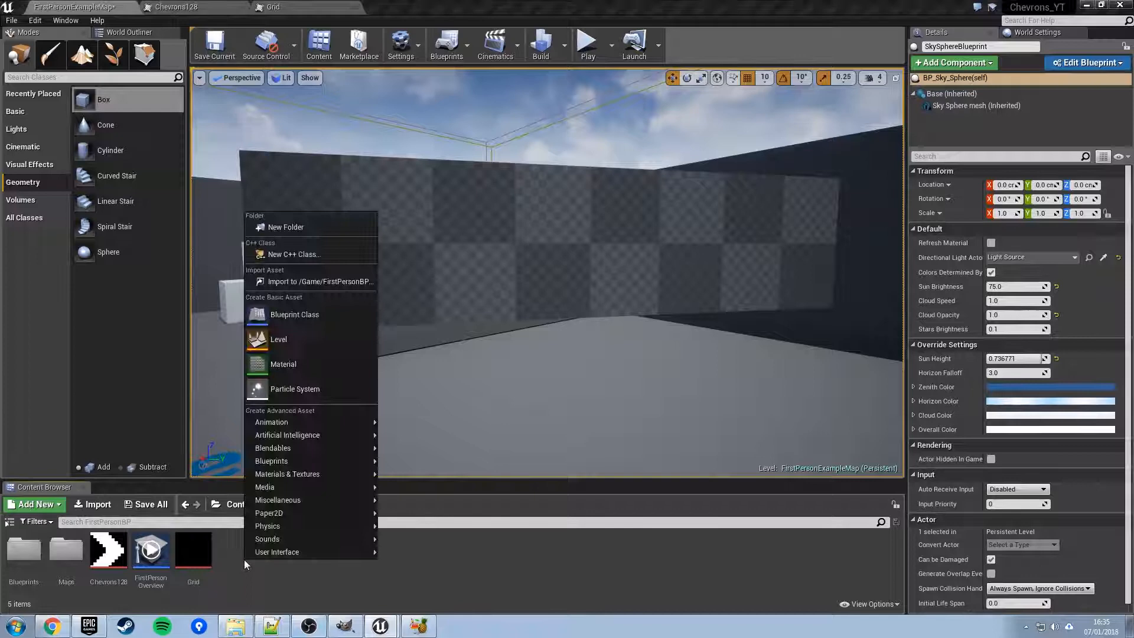
pyautogui.click(296, 366)
pyautogui.write('M_VC')
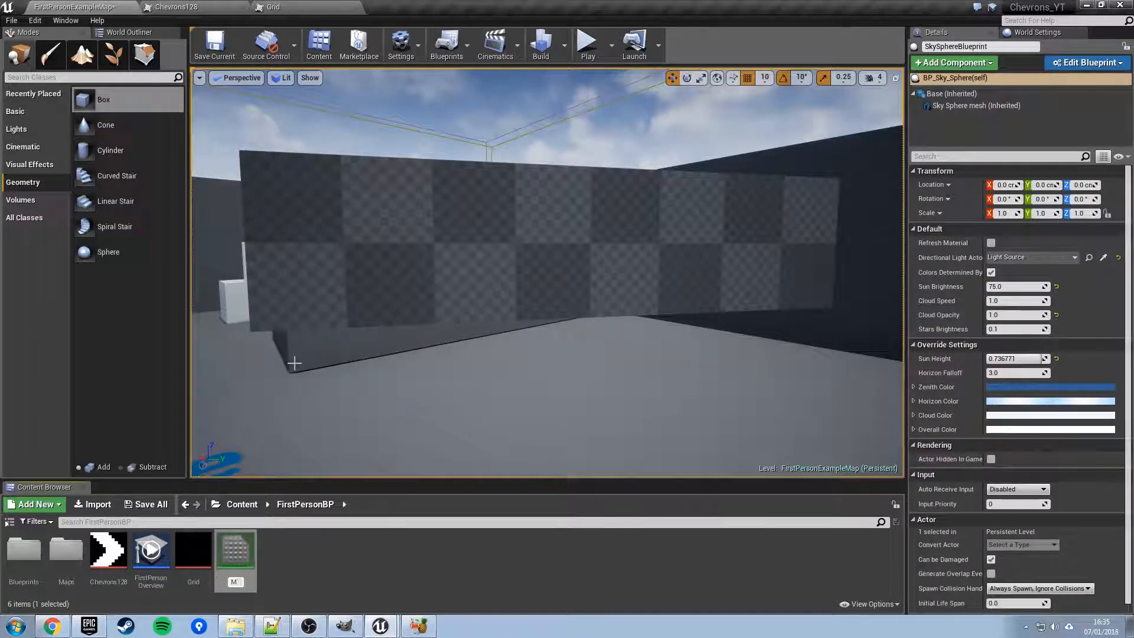
pyautogui.press('BackSpace')
pyautogui.press('BackSpace')
pyautogui.write('Chevrons')
pyautogui.press('Return')
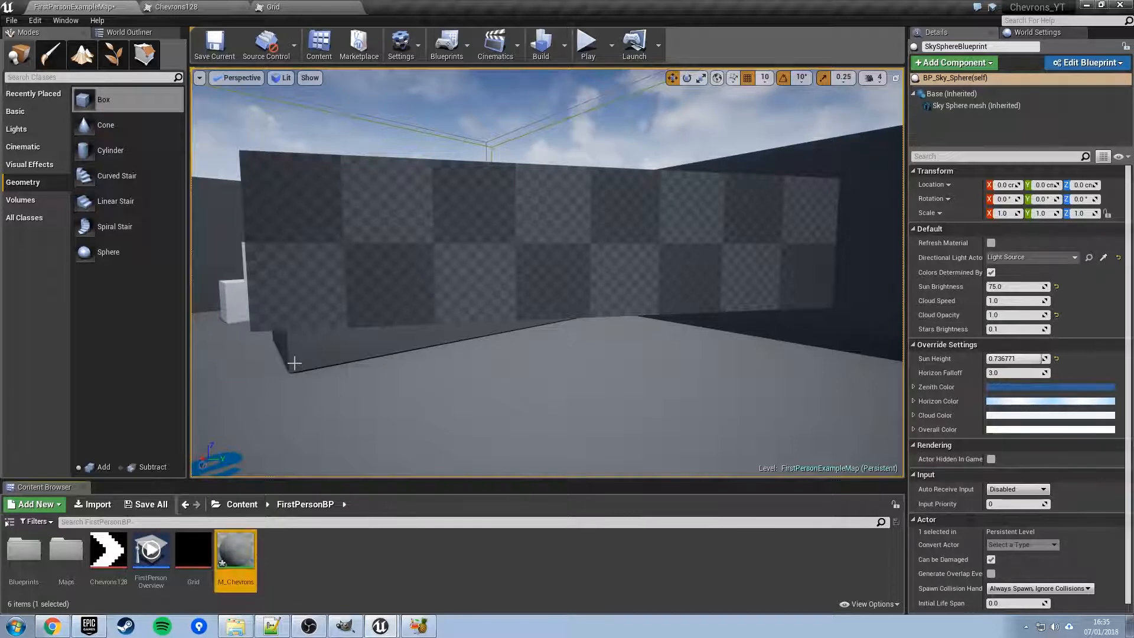
pyautogui.doubleClick(235, 547)
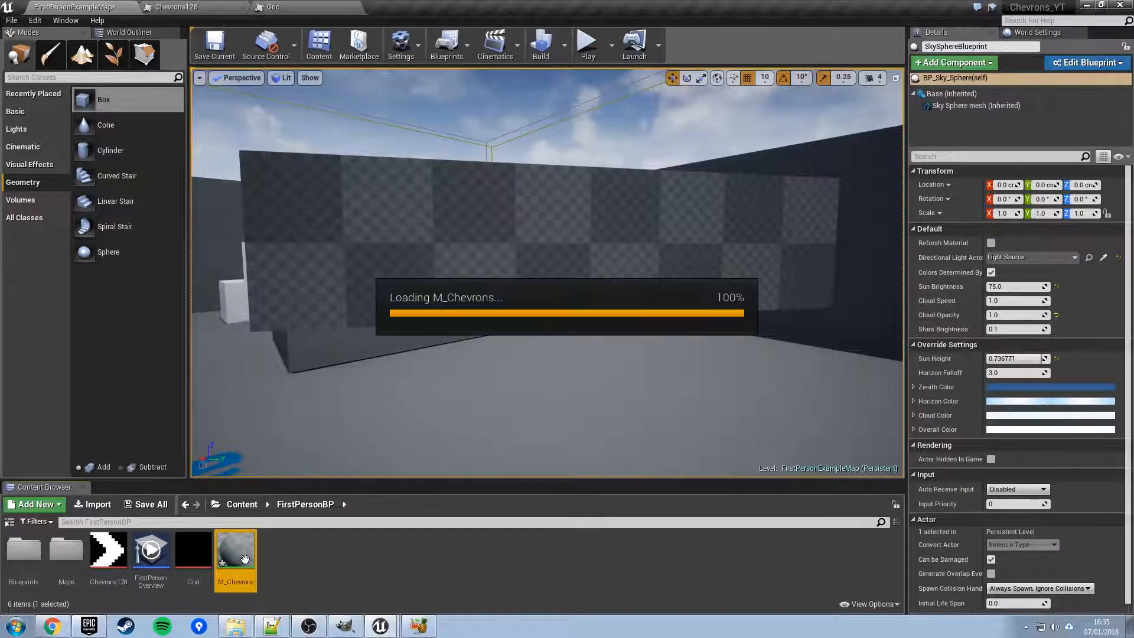
# - Add a Texture Sample node using the Chevrons128 texture and connect its RGB output to the material's Base Color
pyautogui.moveTo(469, 243); pyautogui.dragTo(560, 243, button='right')
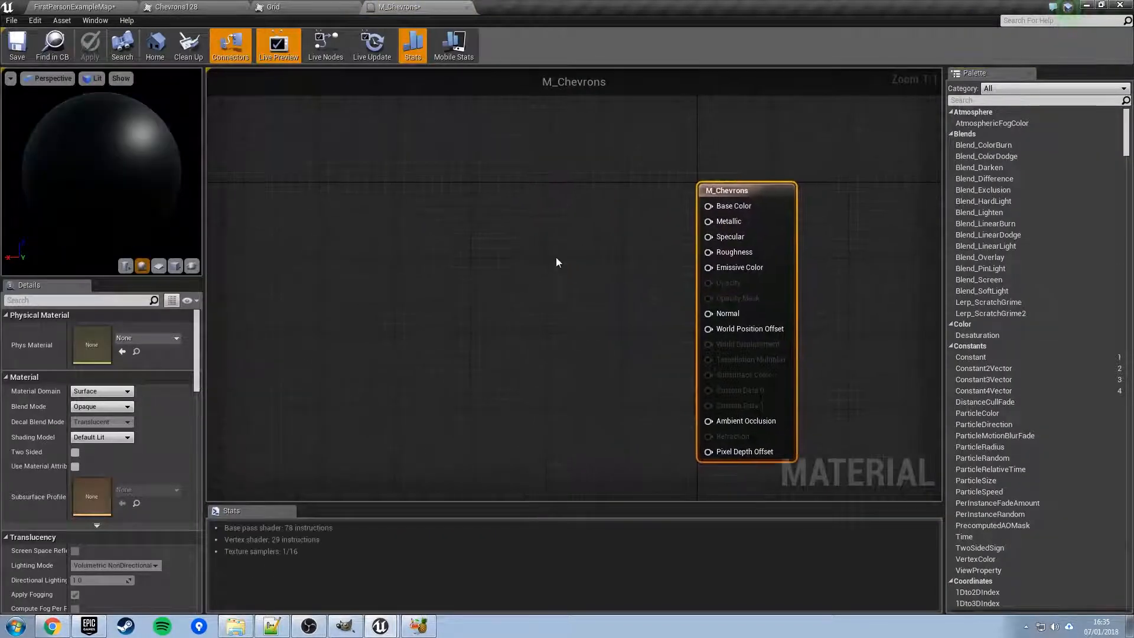
pyautogui.click(511, 215)
pyautogui.click(477, 194)
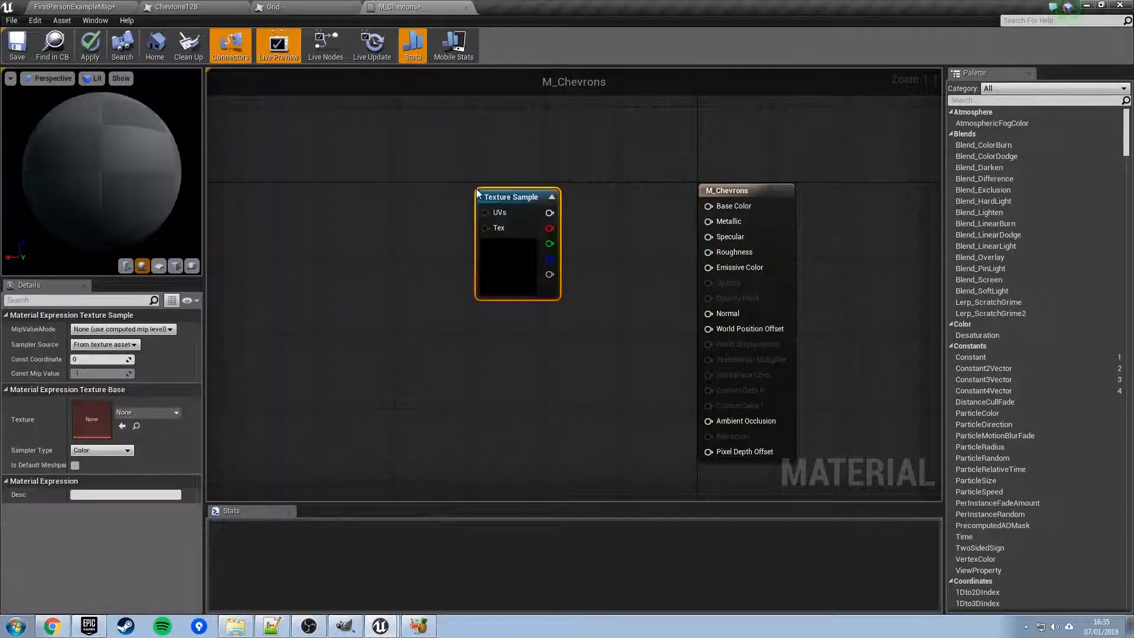
pyautogui.click(158, 414)
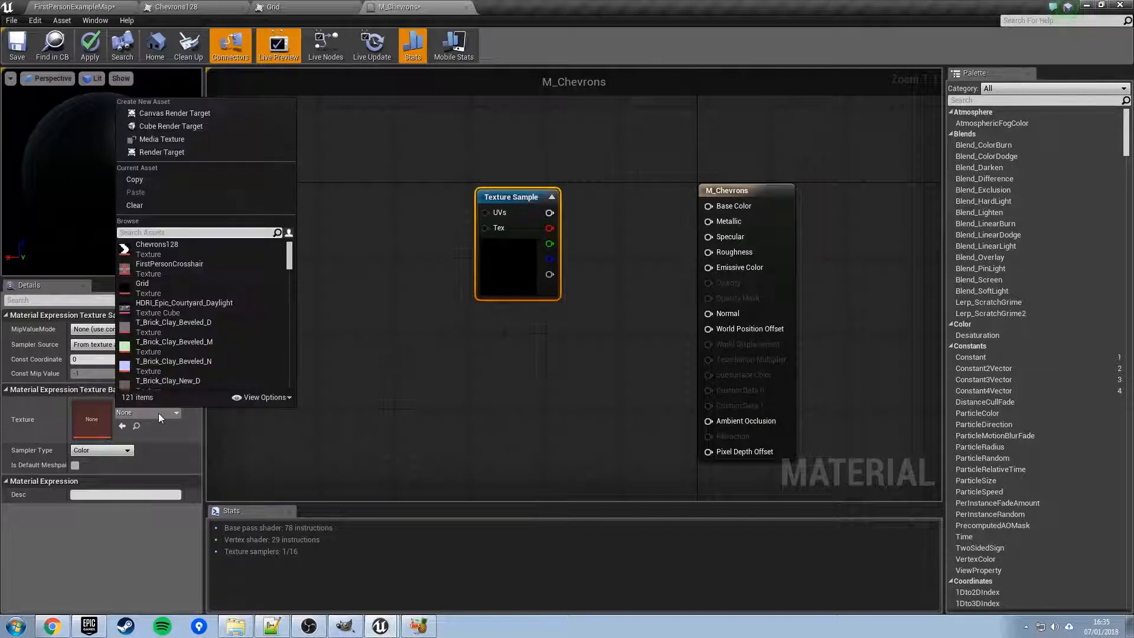
pyautogui.write('chev')
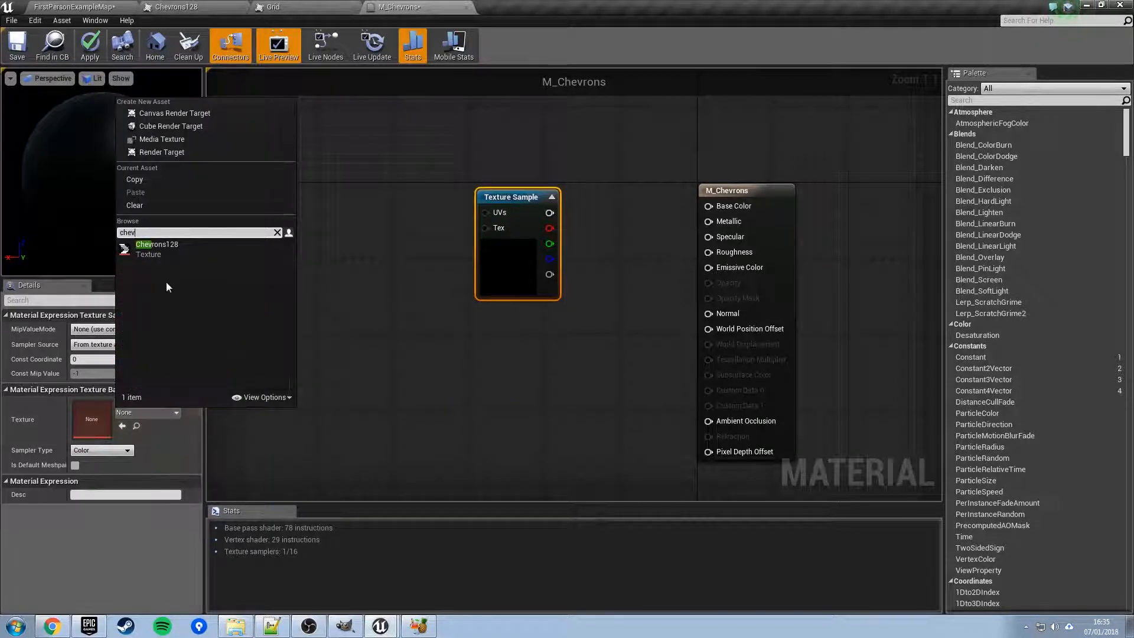
pyautogui.click(175, 246)
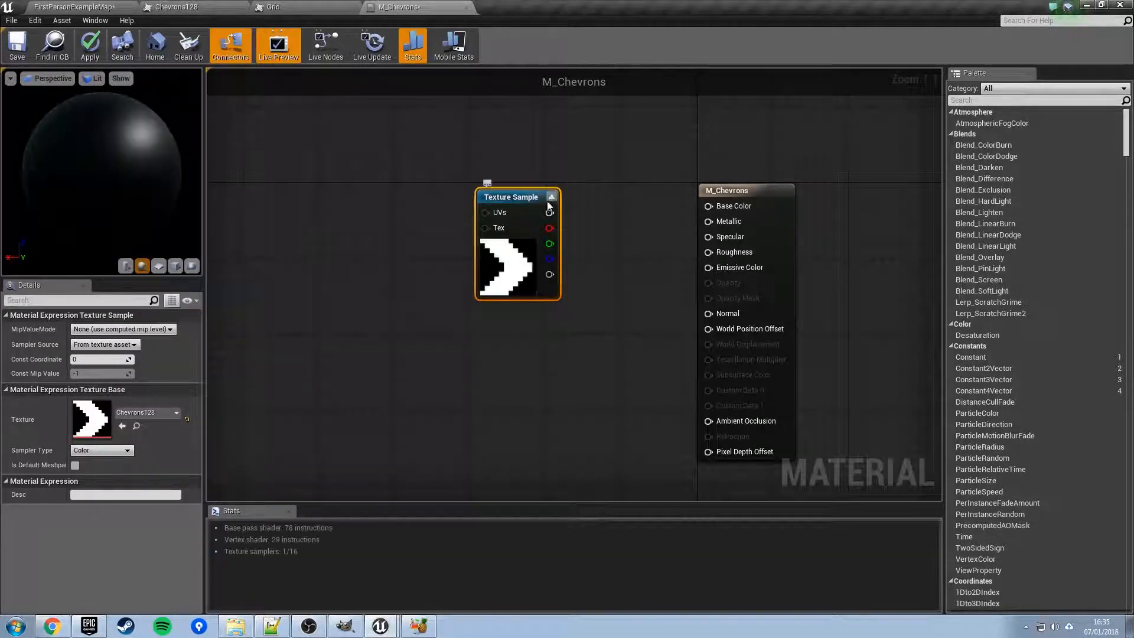
pyautogui.moveTo(550, 213); pyautogui.dragTo(708, 206)
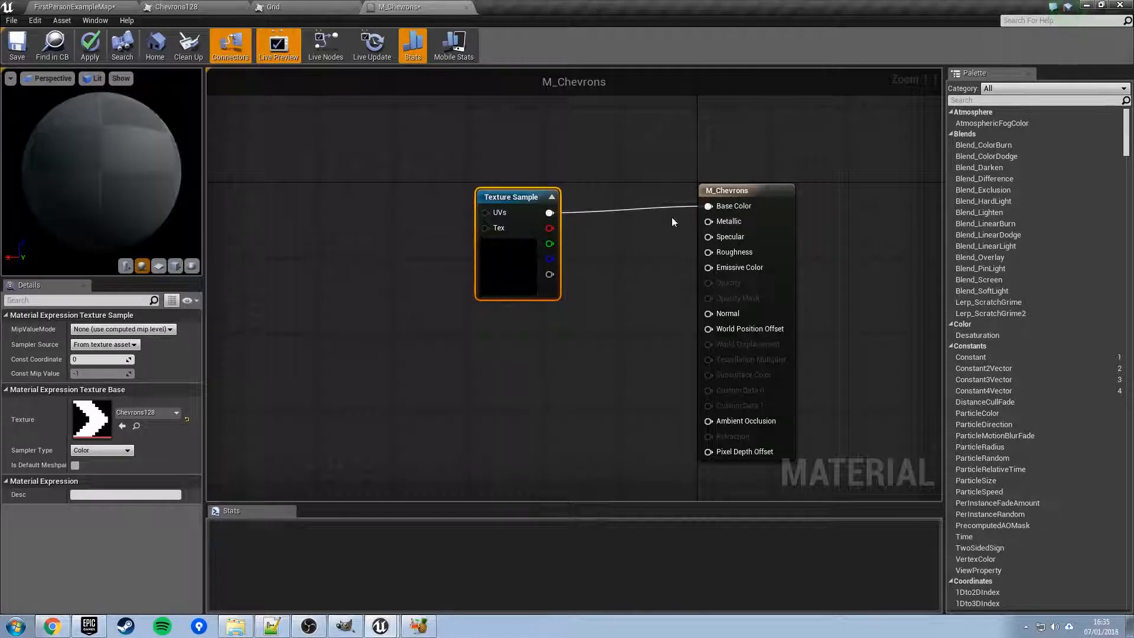
# - Line up the Texture Sample node with the Base Color input of the M_Chevrons material node
pyautogui.doubleClick(510, 269)
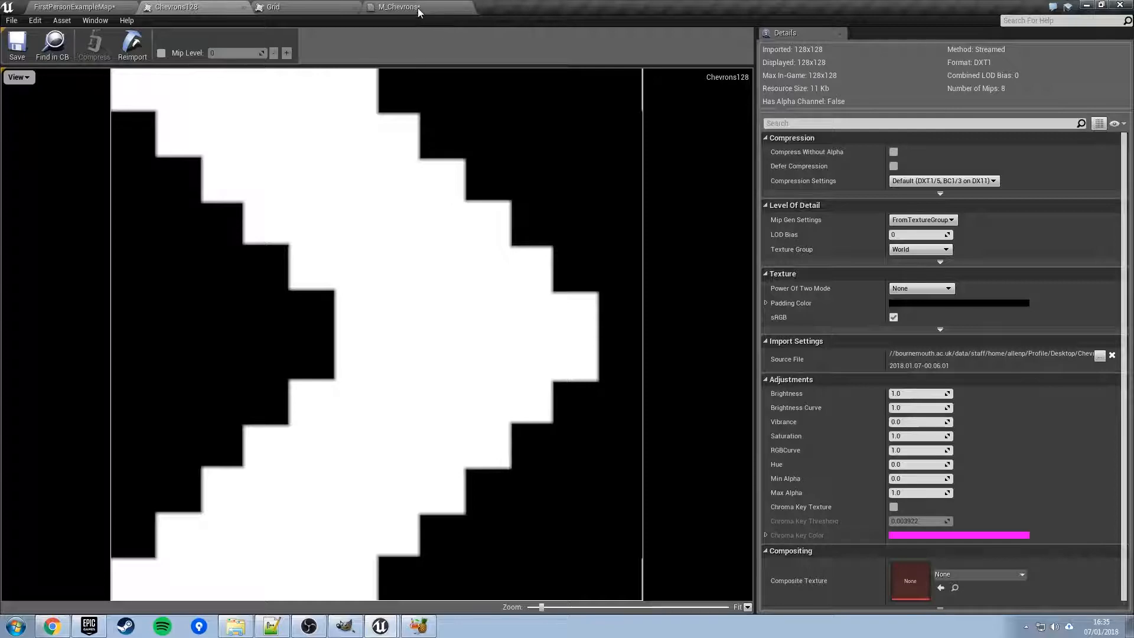
pyautogui.click(390, 8)
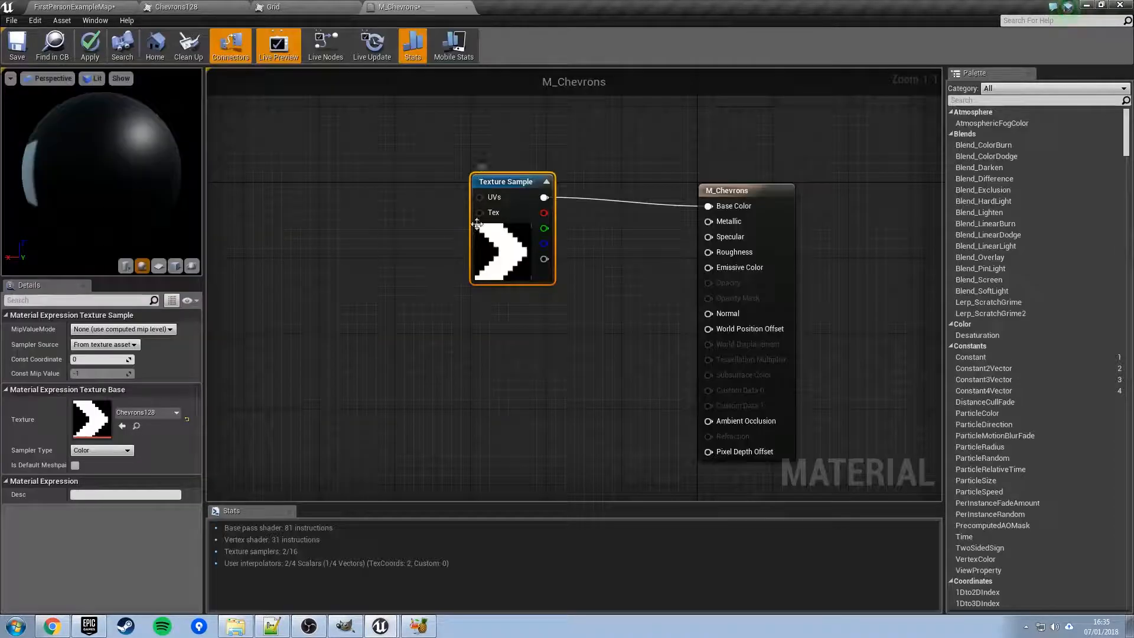
pyautogui.moveTo(521, 183); pyautogui.dragTo(521, 193)
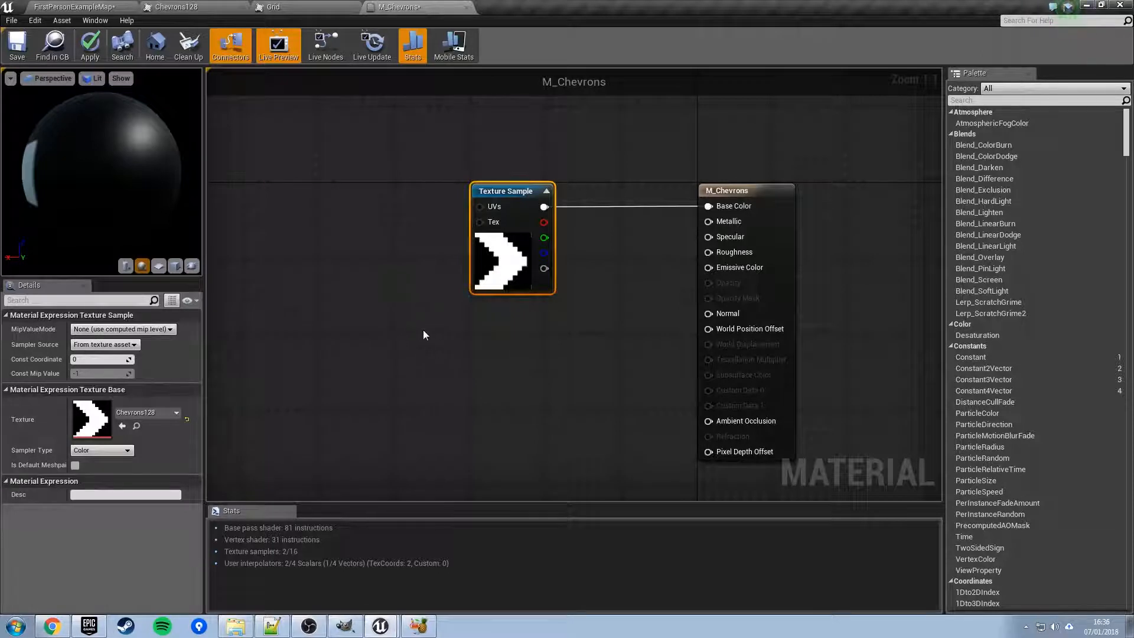
# - Apply the M_Chevrons material changes and assign the material to the front face of the panel brush in the level
pyautogui.click(89, 46)
pyautogui.click(37, 8)
pyautogui.click(239, 562)
pyautogui.moveTo(240, 561); pyautogui.dragTo(483, 285)
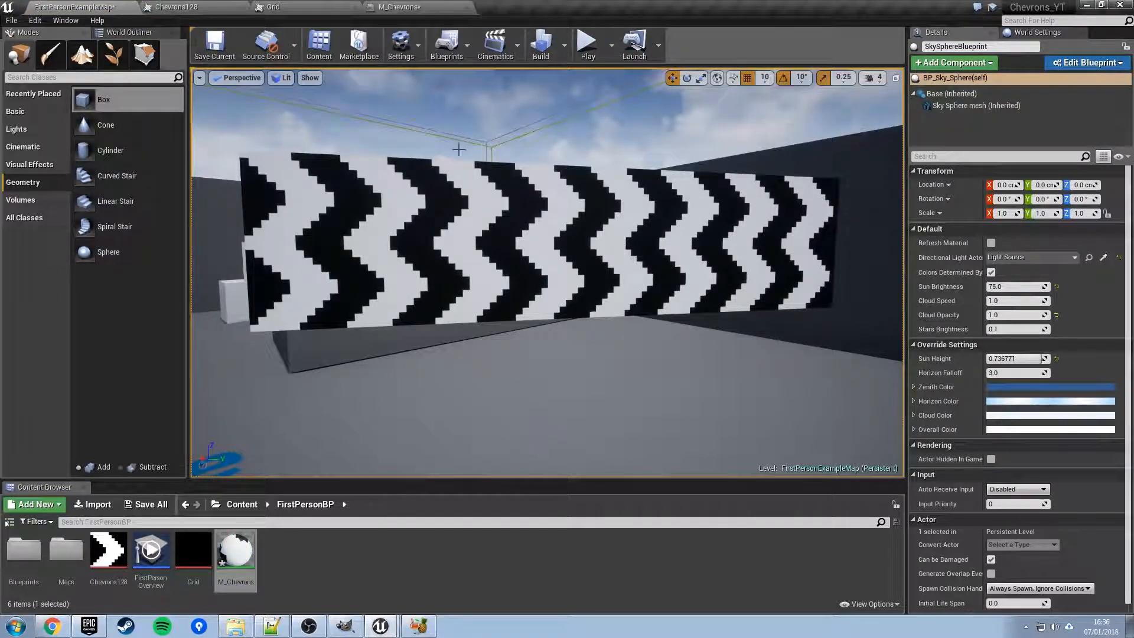
# - Set the texture scale of the panel's front face to 2.0 in both U and V, apply it, and deselect the panel
pyautogui.click(490, 226)
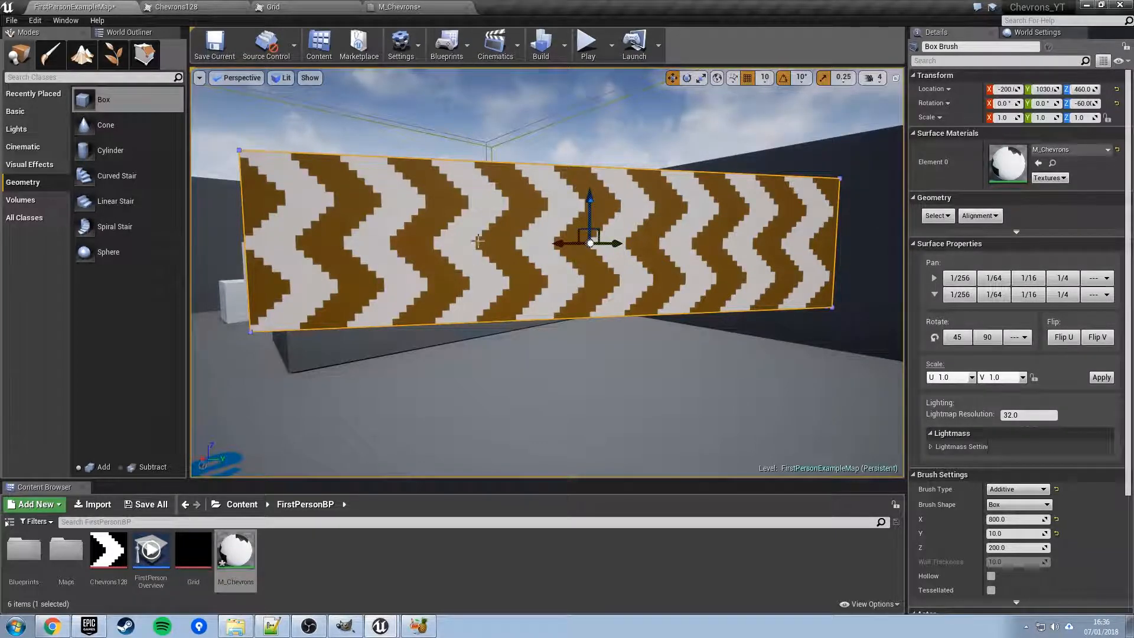
pyautogui.click(953, 377)
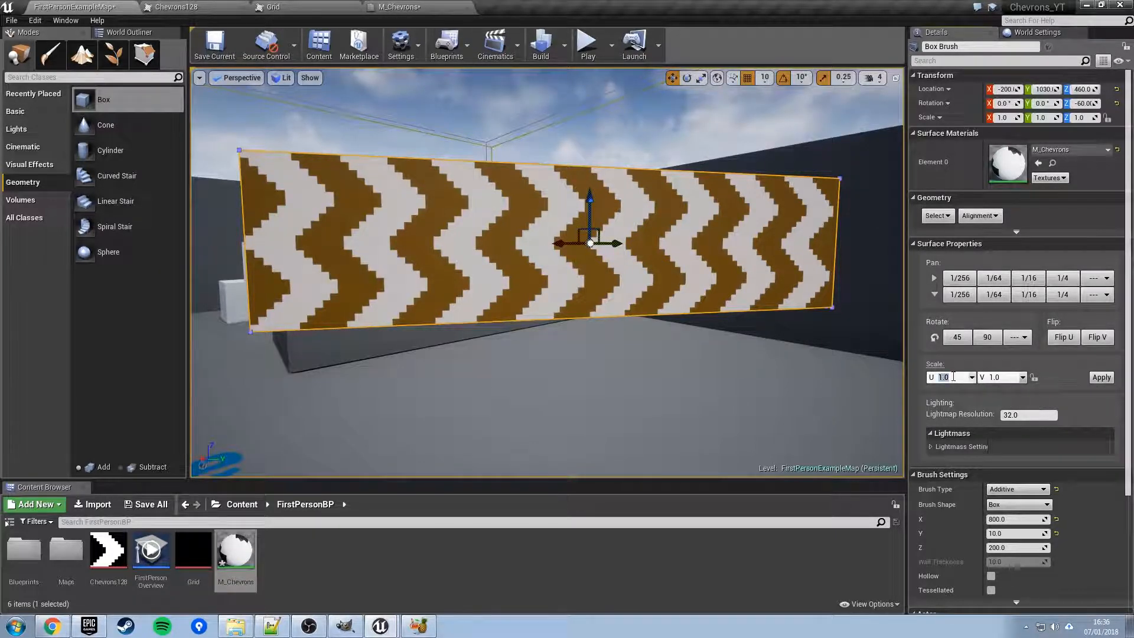
pyautogui.write('2')
pyautogui.click(1007, 377)
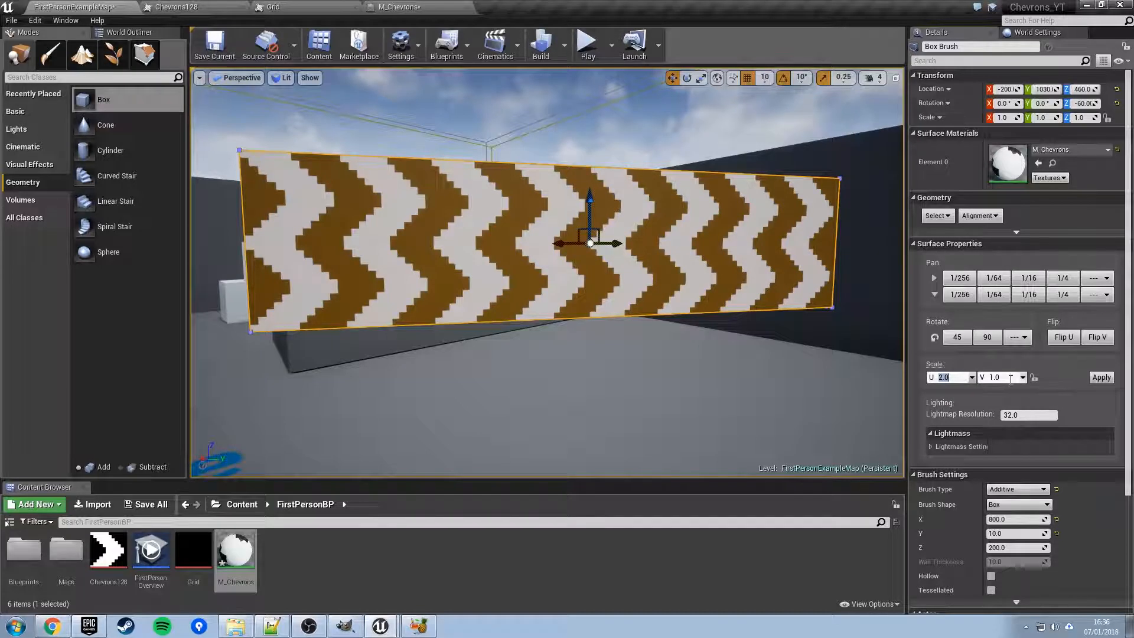
pyautogui.write('2')
pyautogui.press('Return')
pyautogui.click(1103, 379)
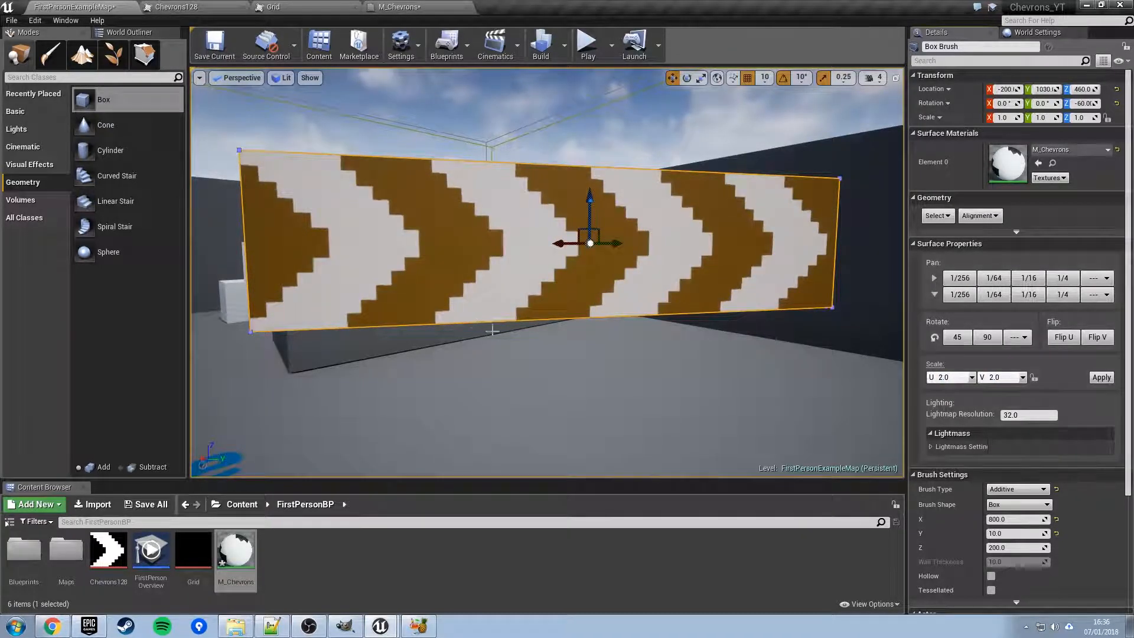
pyautogui.moveTo(591, 264)
pyautogui.mouseDown(button='right')
pyautogui.moveTo(597, 277)
pyautogui.moveTo(590, 264)
pyautogui.mouseUp(button='right')
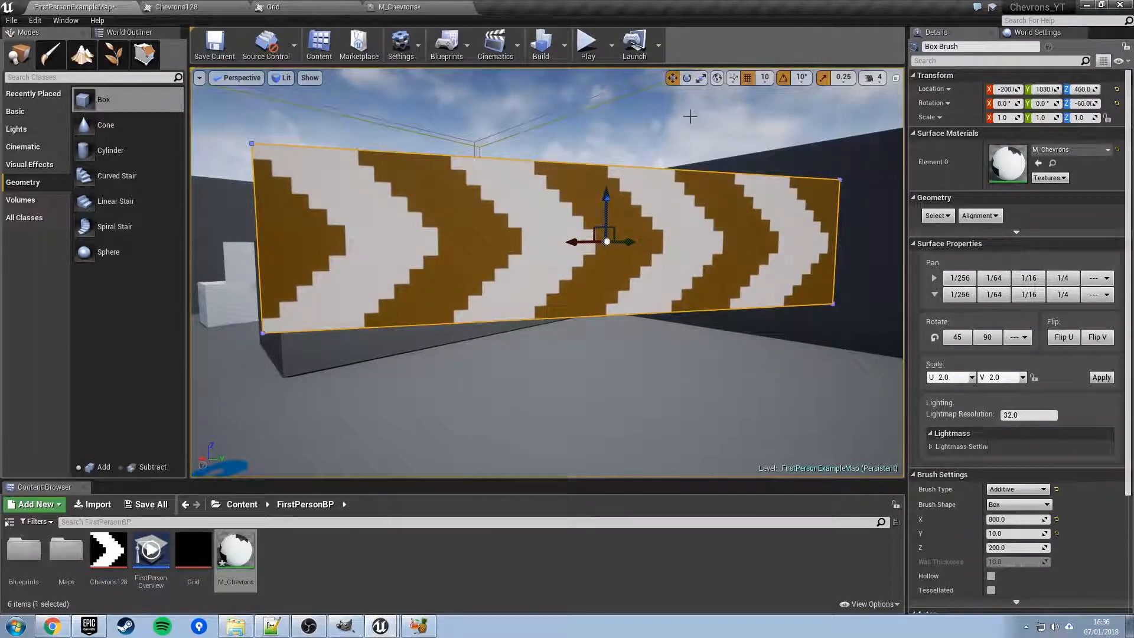
pyautogui.click(682, 135)
pyautogui.moveTo(562, 263); pyautogui.dragTo(571, 239, button='right')
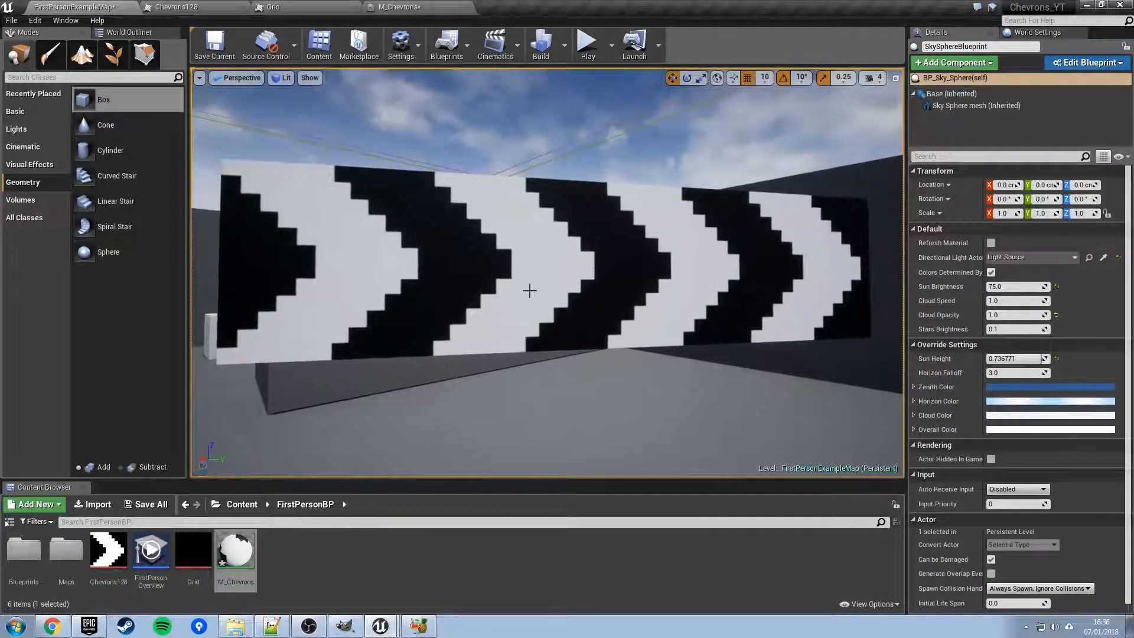
# - In the M_Chevrons graph, move the Texture Sample node farther from the material node and add a Constant3Vector node above the Base Color wire
pyautogui.click(412, 12)
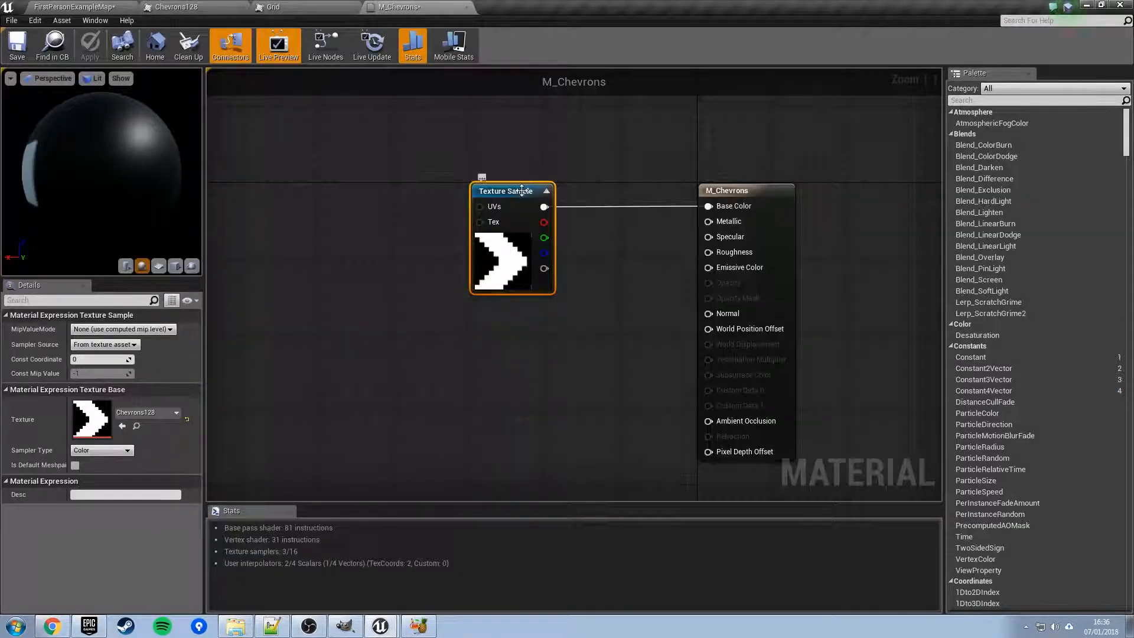
pyautogui.moveTo(519, 189); pyautogui.dragTo(369, 187)
pyautogui.moveTo(476, 273); pyautogui.dragTo(532, 329, button='right')
pyautogui.scroll(1, 579, 339)
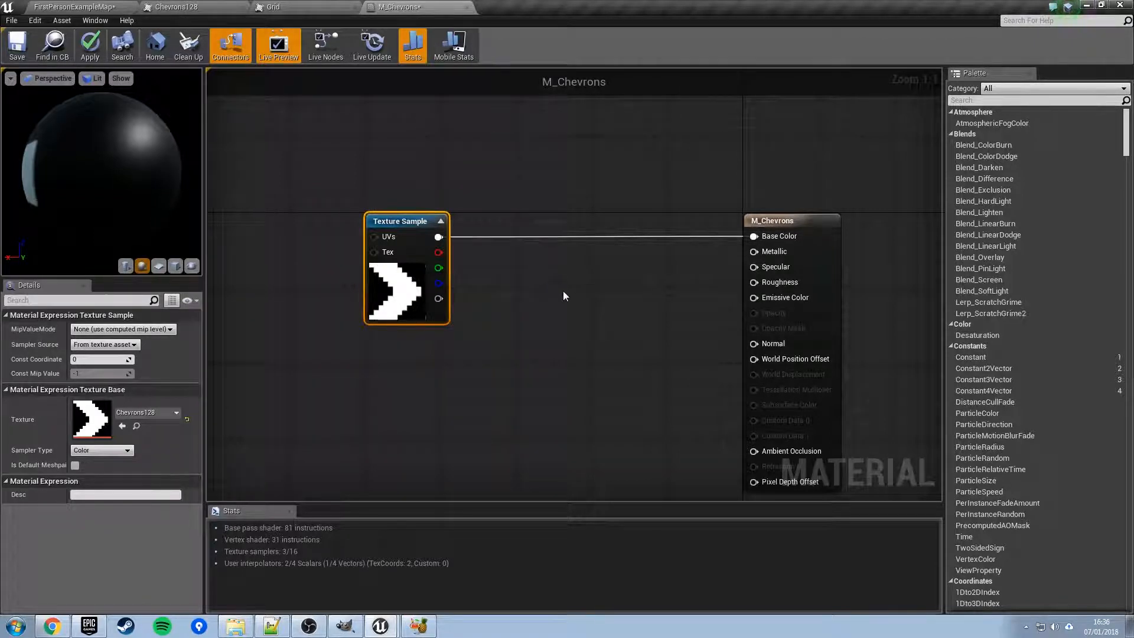
pyautogui.click(547, 273)
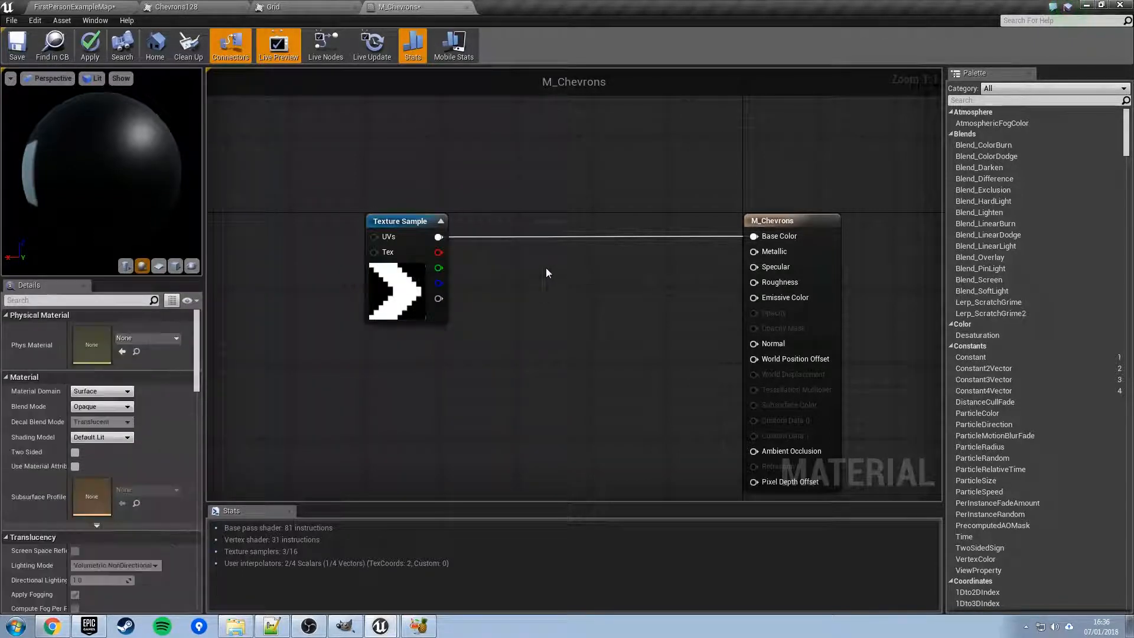
pyautogui.click(512, 154)
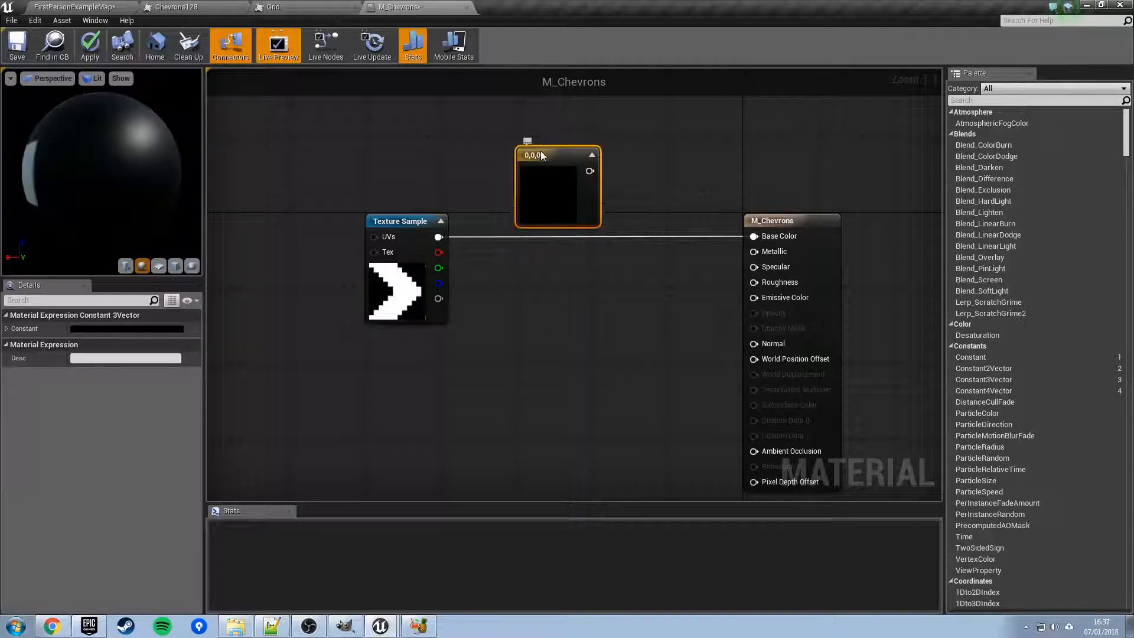
pyautogui.moveTo(540, 155); pyautogui.dragTo(541, 145)
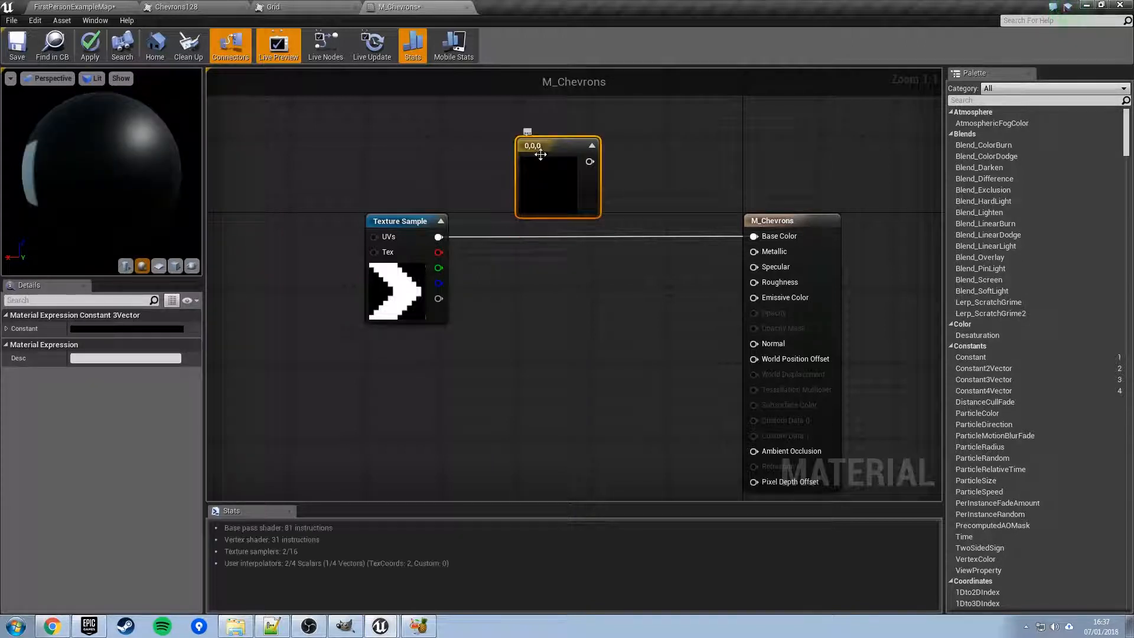
# - Set the Constant3Vector's color to pure red with RGB values 1, 0, 0
pyautogui.click(150, 328)
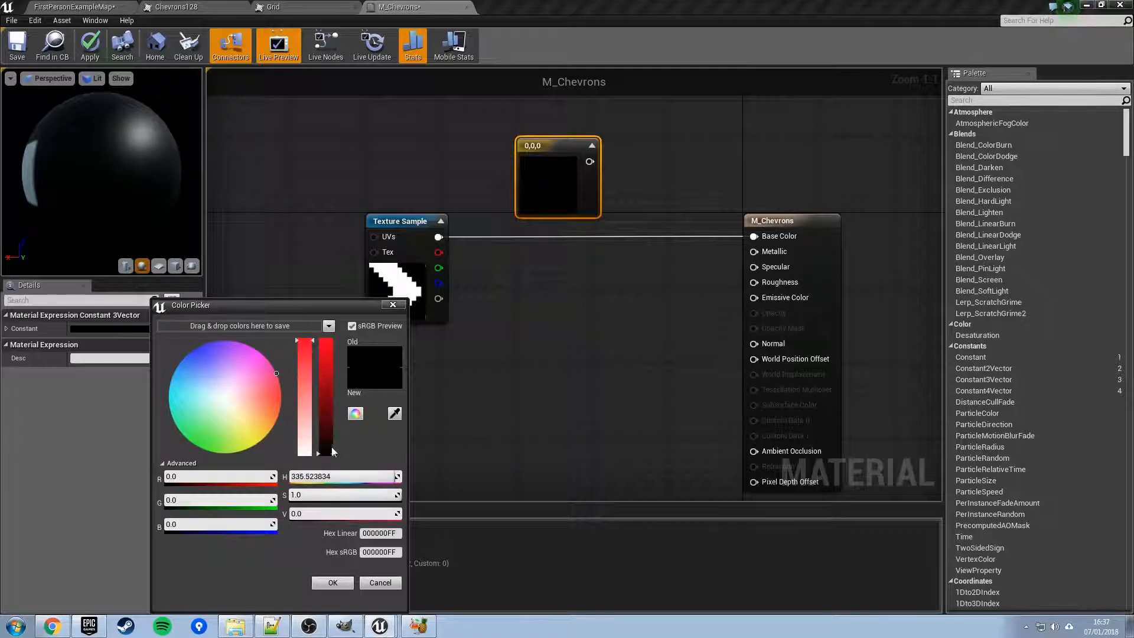
pyautogui.moveTo(332, 452); pyautogui.dragTo(328, 326)
pyautogui.click(213, 525)
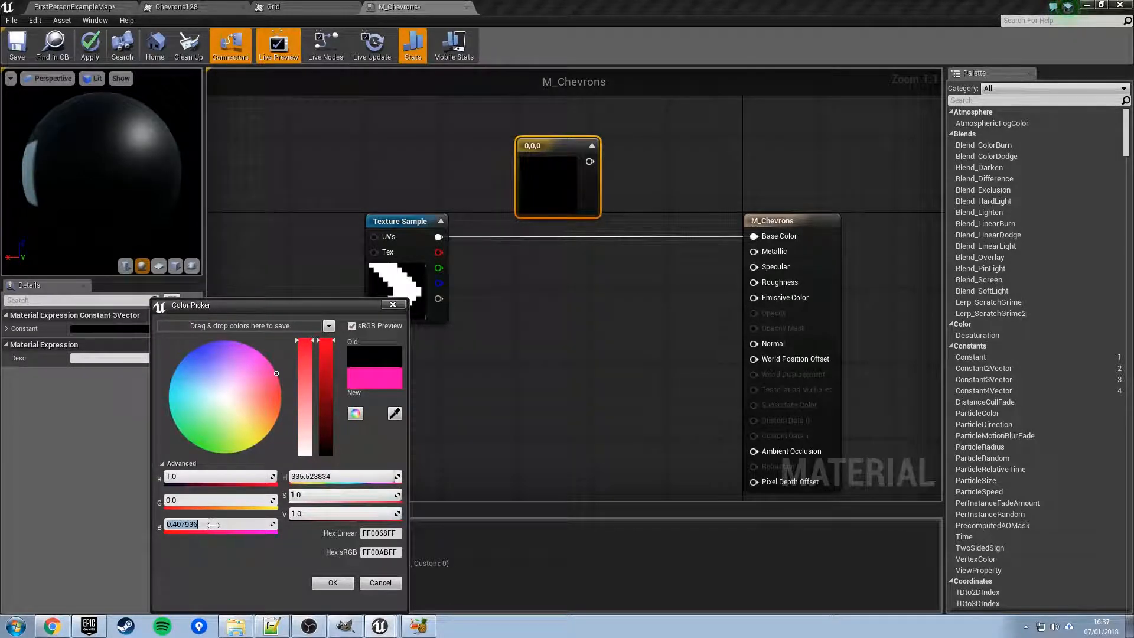
pyautogui.write('0')
pyautogui.press('Return')
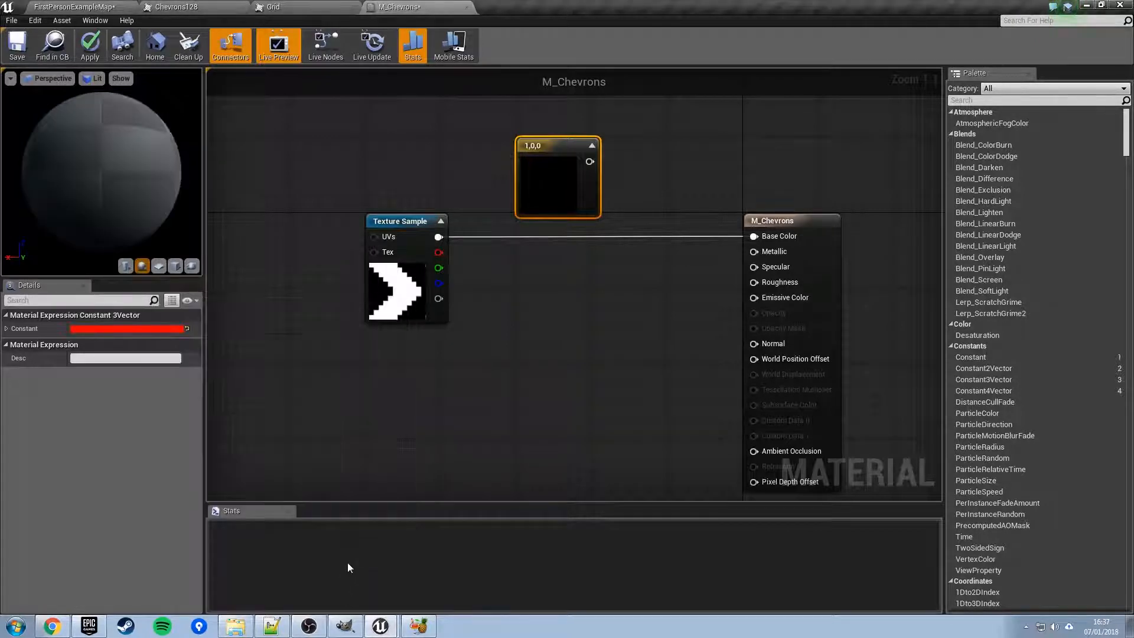
pyautogui.click(336, 583)
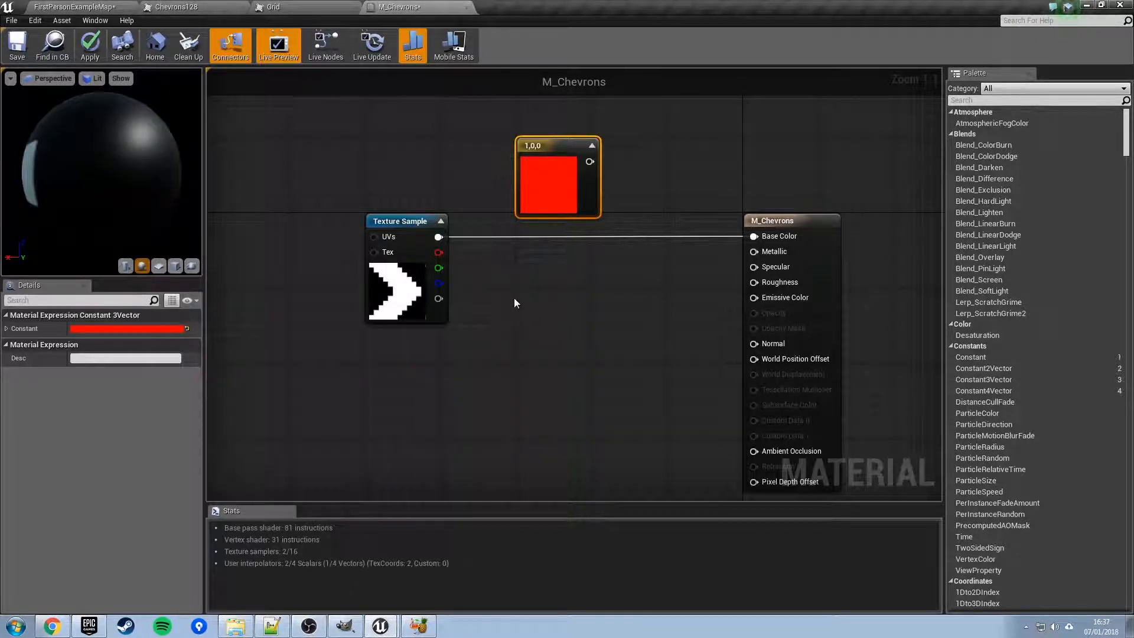
# - Add a second Constant3Vector node below the red one and set its color to yellow with RGB values 1, 1, 0
pyautogui.click(516, 293)
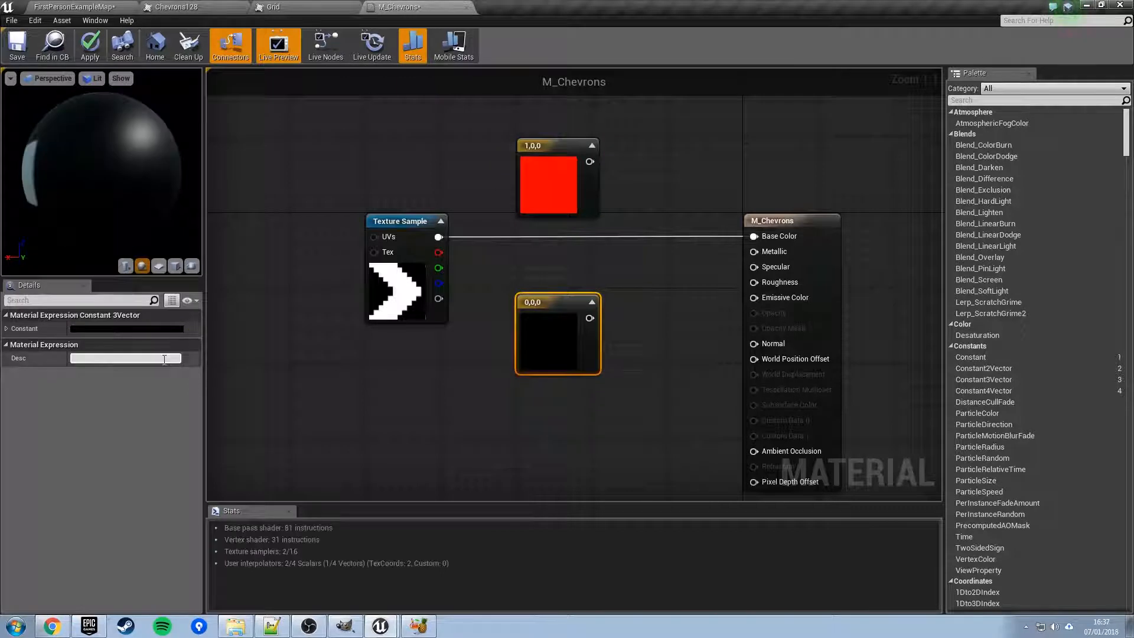
pyautogui.click(147, 331)
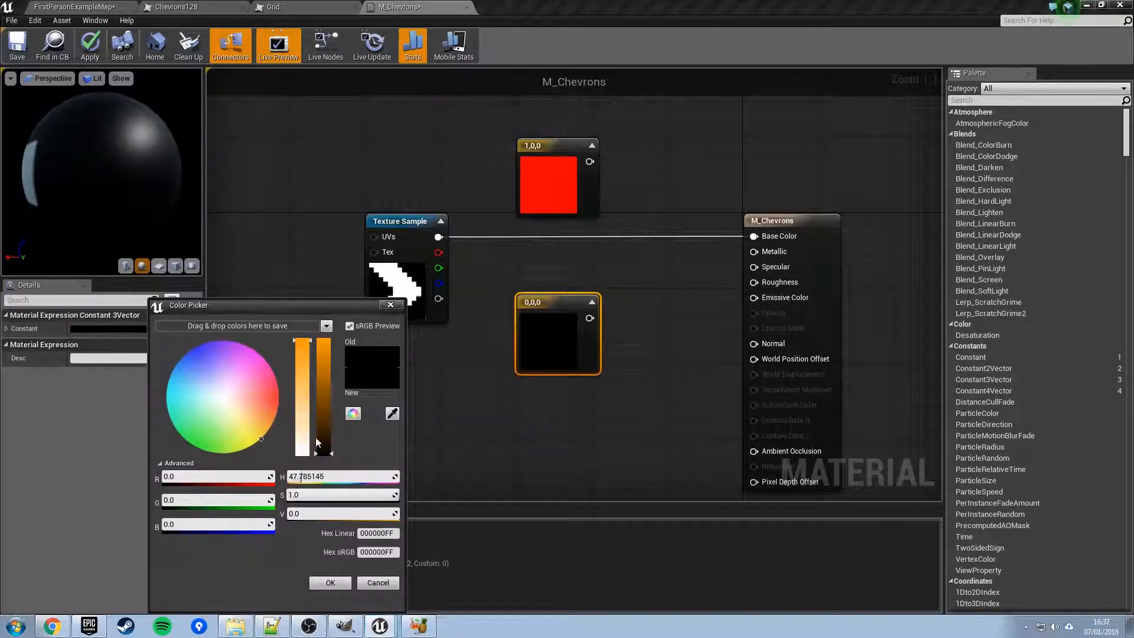
pyautogui.moveTo(317, 443); pyautogui.dragTo(319, 343)
pyautogui.click(201, 501)
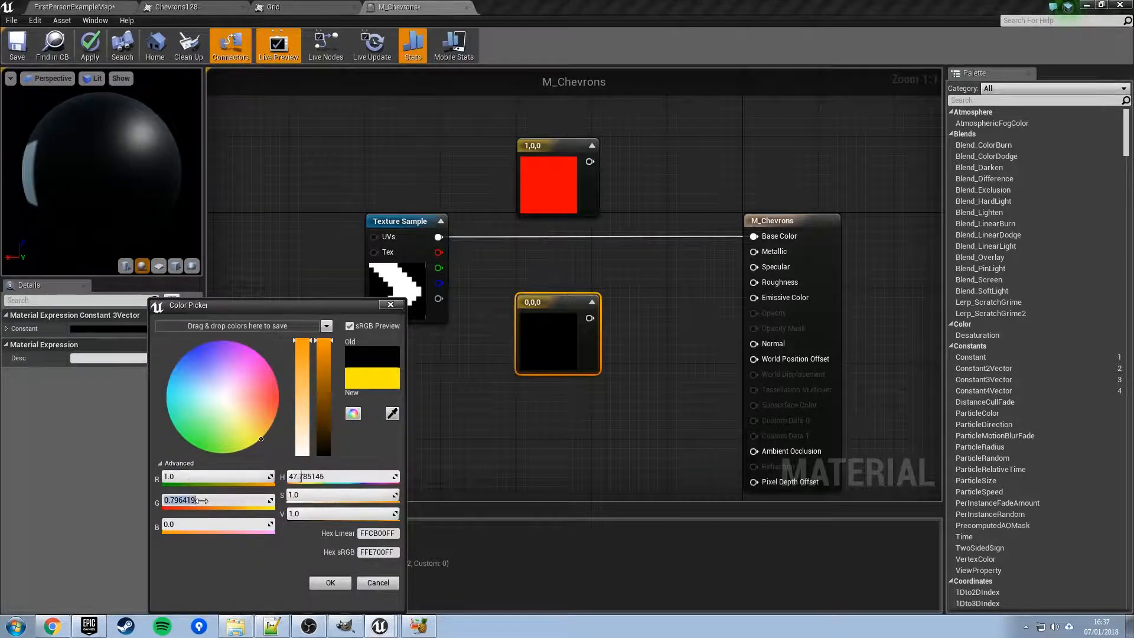
pyautogui.write('1')
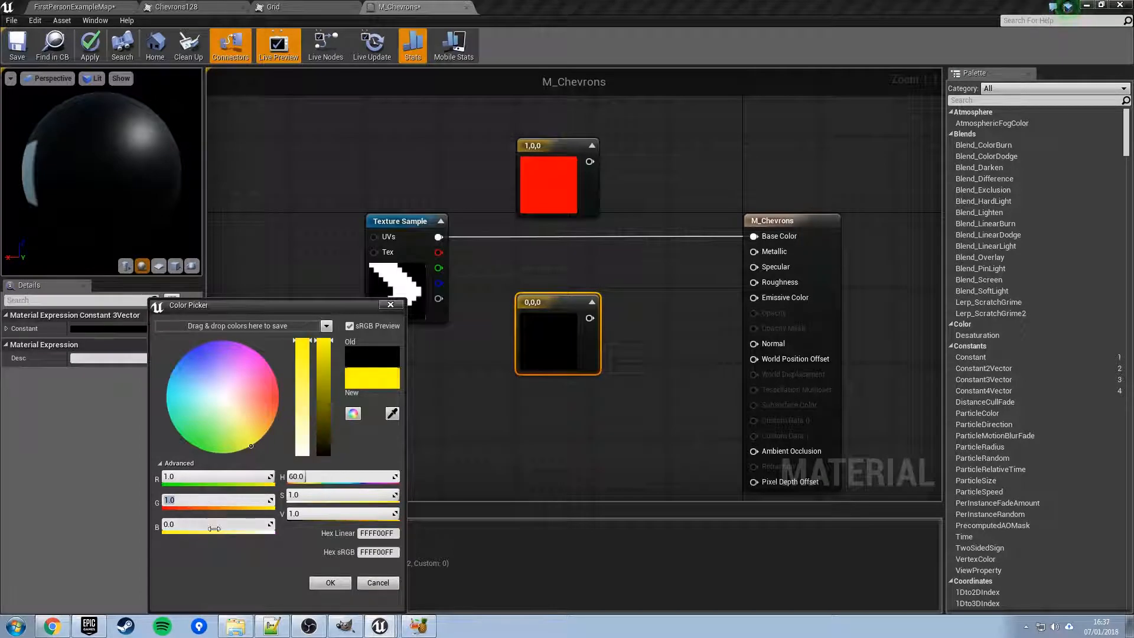
pyautogui.click(330, 583)
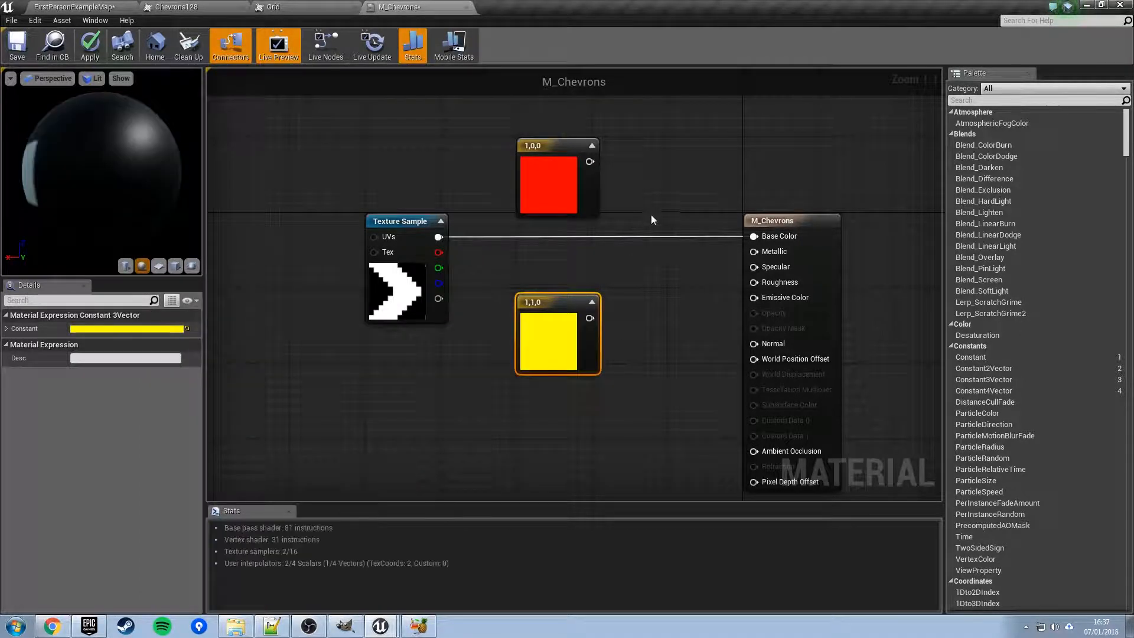
# - Shift both color constants closer to the Texture Sample and add a LinearInterpolate node between them and the material node
pyautogui.moveTo(560, 302); pyautogui.dragTo(522, 316)
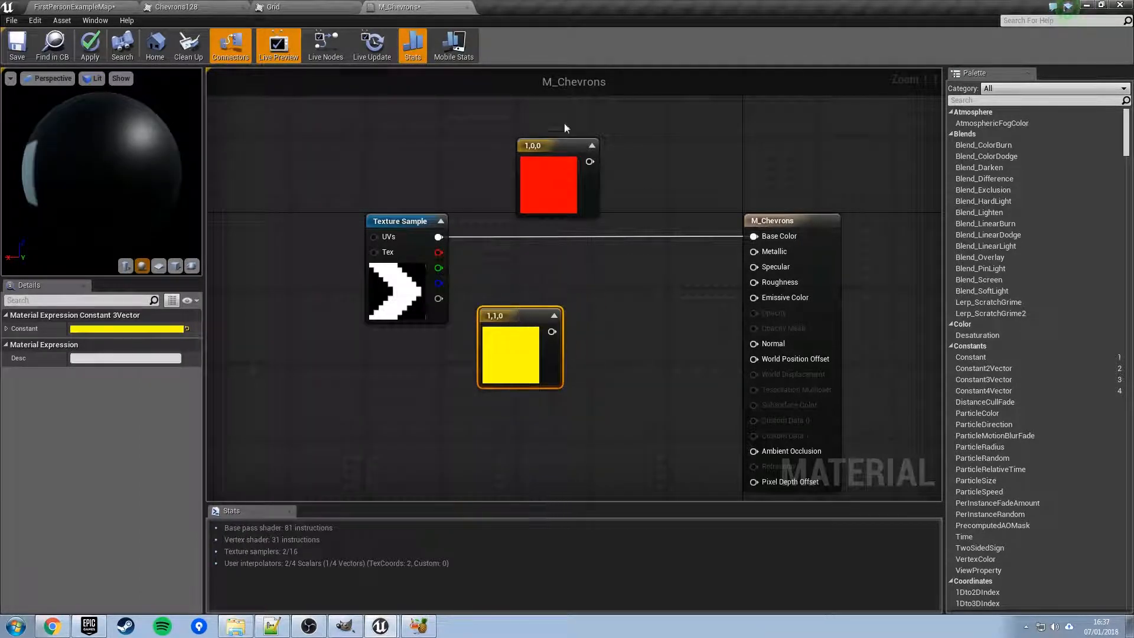
pyautogui.moveTo(554, 144); pyautogui.dragTo(522, 147)
pyautogui.rightClick(589, 287)
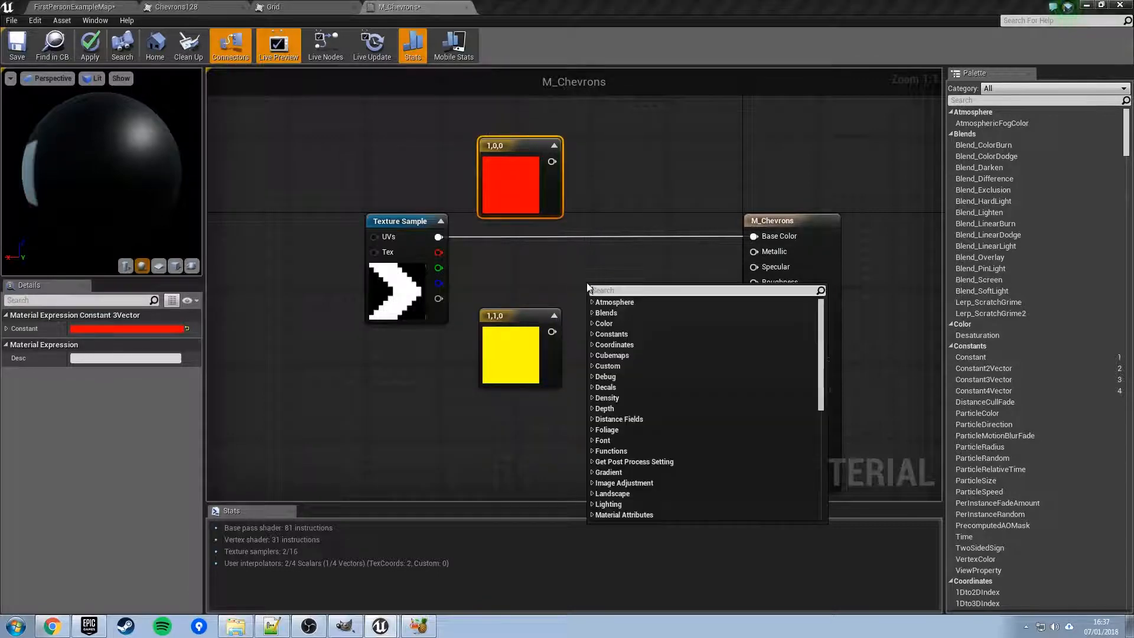
pyautogui.write('linear')
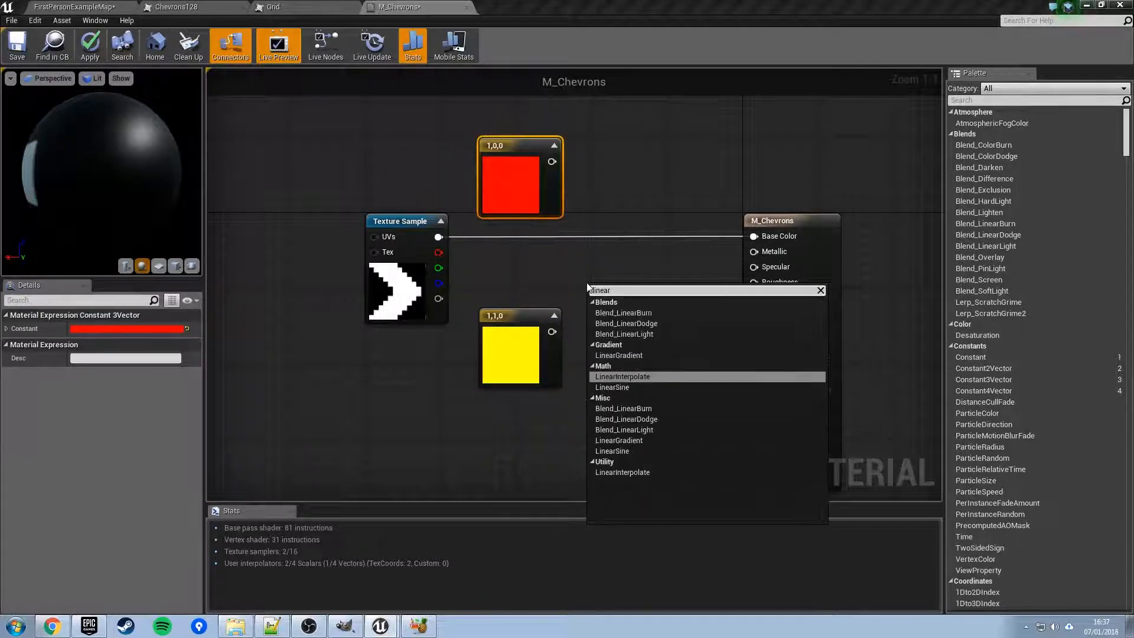
pyautogui.click(648, 377)
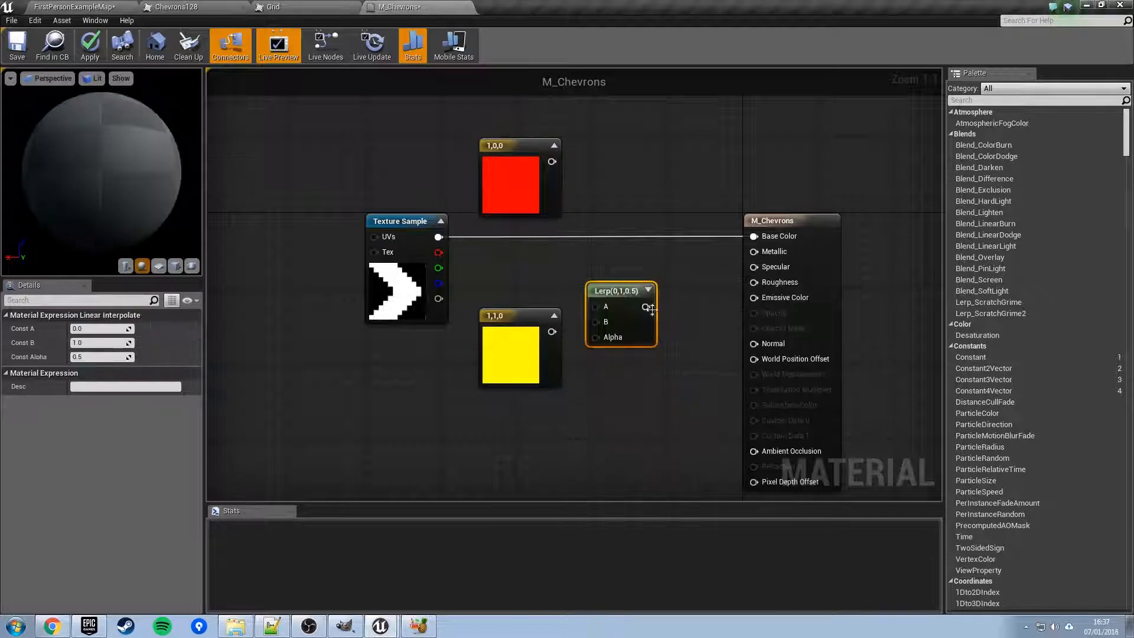
pyautogui.moveTo(622, 293); pyautogui.dragTo(639, 272)
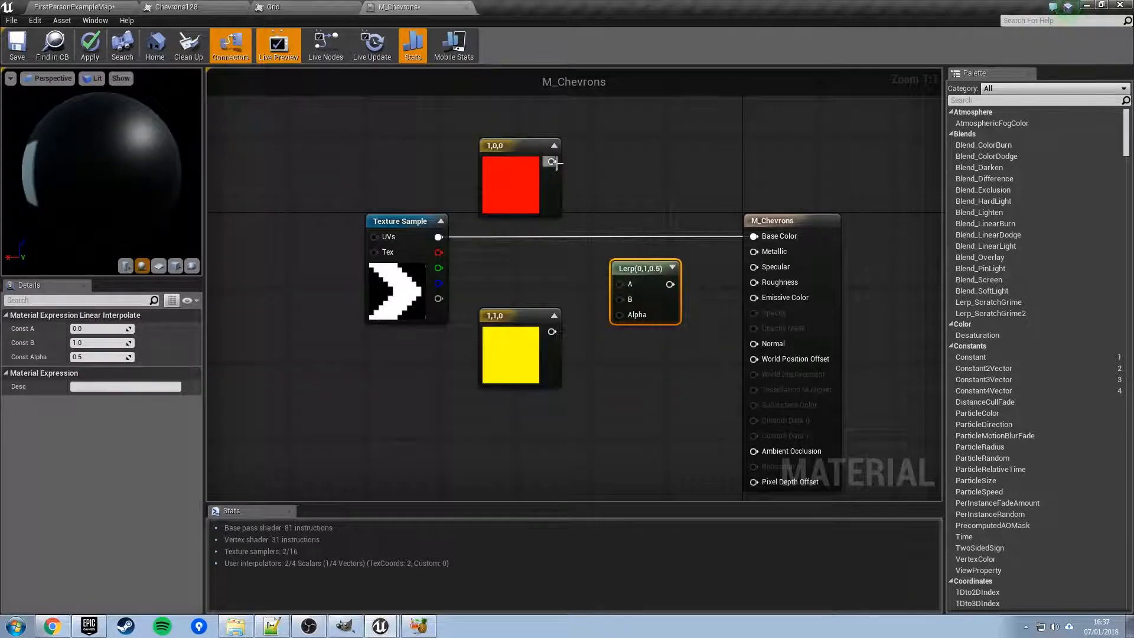
# - Connect the red constant to Lerp A, the yellow to B, the texture's RGB to Alpha, and the Lerp output to Base Color
pyautogui.moveTo(552, 162); pyautogui.dragTo(619, 284)
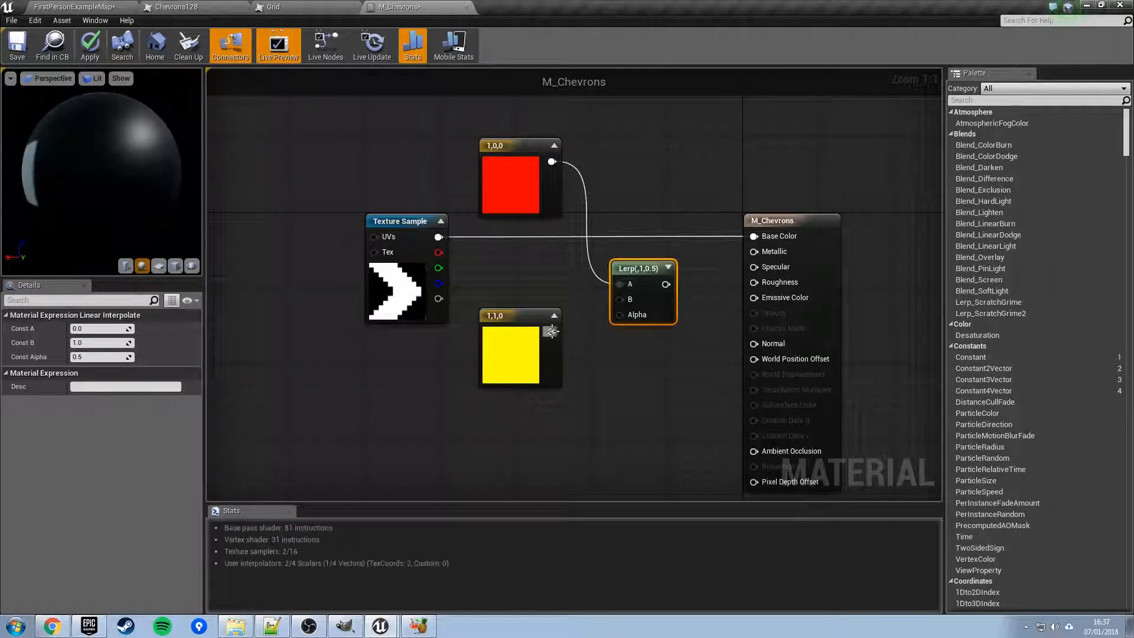
pyautogui.moveTo(552, 331); pyautogui.dragTo(636, 259)
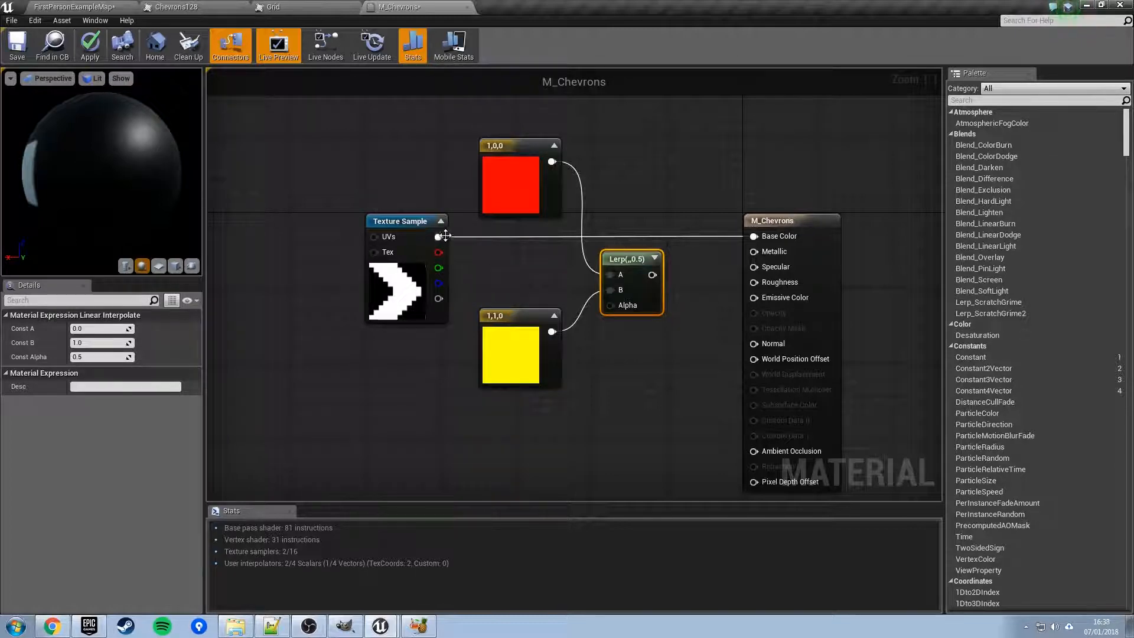
pyautogui.moveTo(438, 237); pyautogui.dragTo(756, 237)
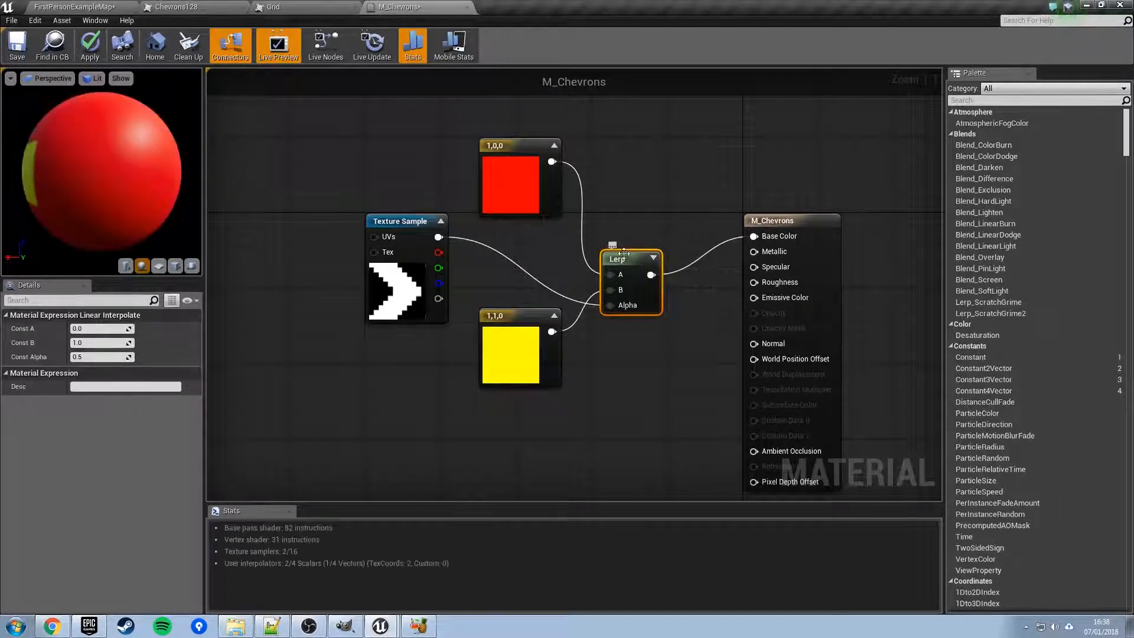
# - Apply the updated M_Chevrons material and check the colored chevrons on the panel in the level
pyautogui.click(99, 52)
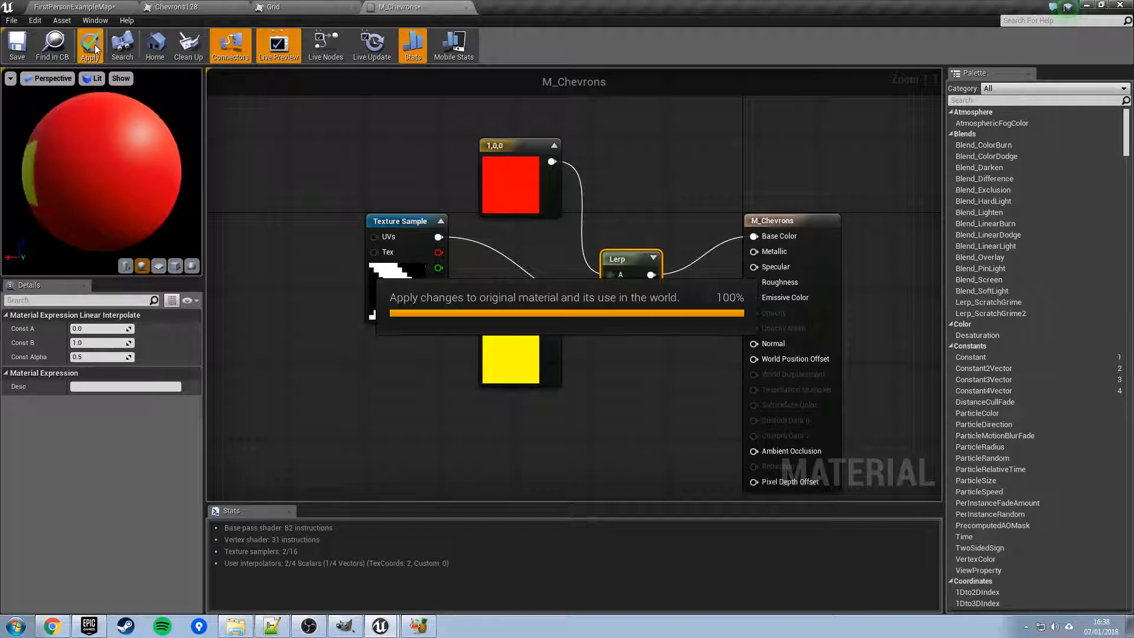
pyautogui.click(40, 7)
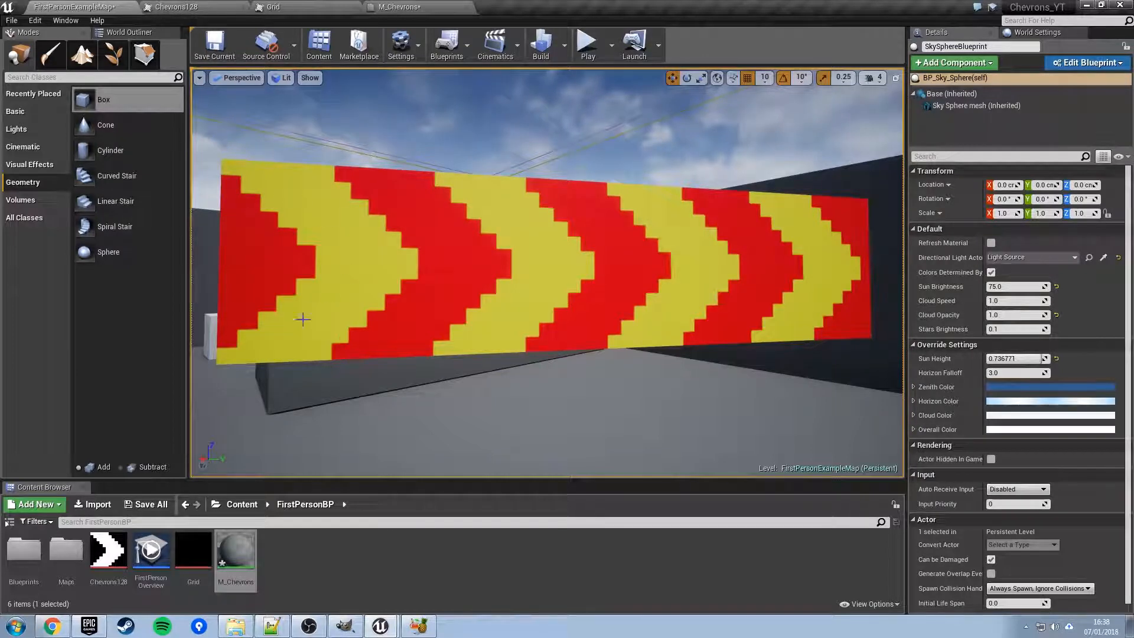
pyautogui.moveTo(586, 276); pyautogui.dragTo(580, 281, button='right')
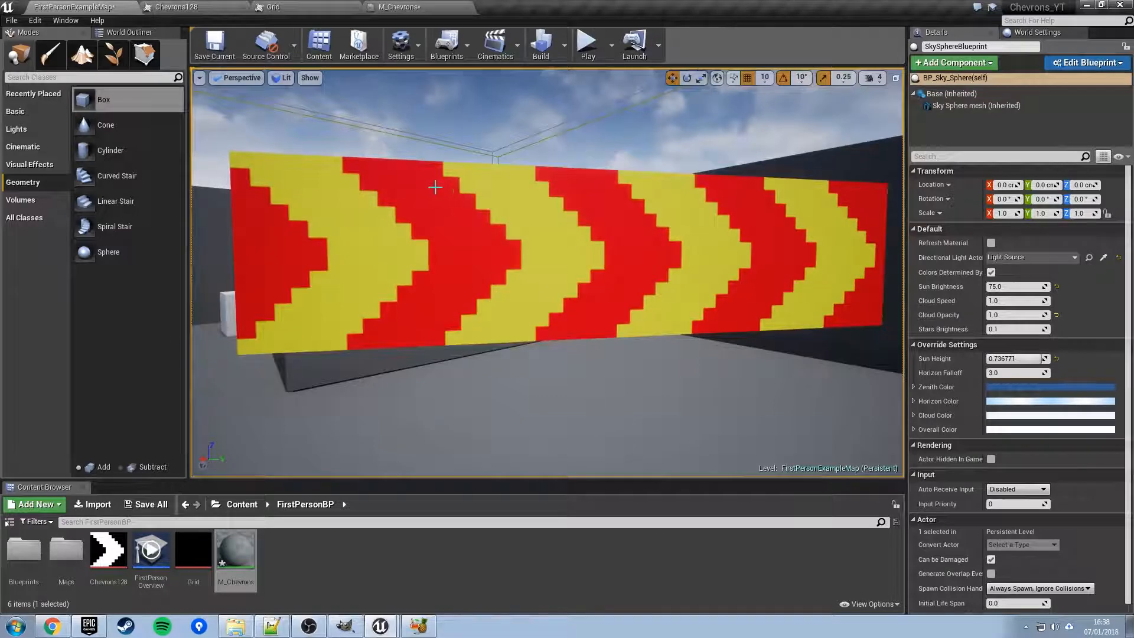
# - Place a TextureCoordinate node and an Add node ahead of the Texture Sample in the M_Chevrons graph
pyautogui.click(371, 9)
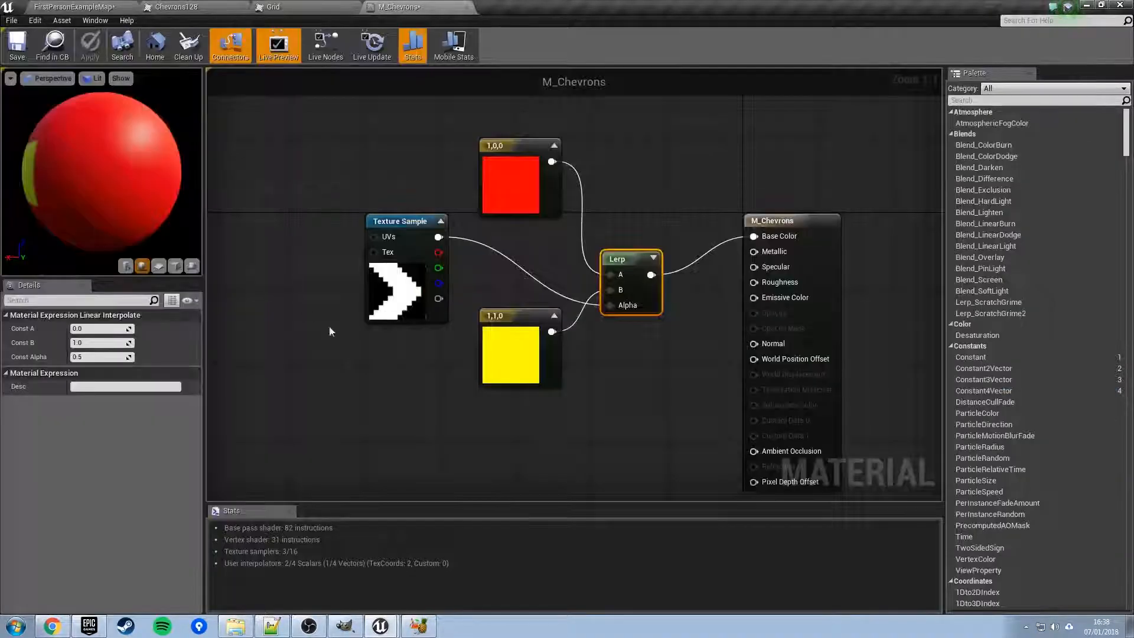
pyautogui.moveTo(338, 339); pyautogui.dragTo(446, 329, button='right')
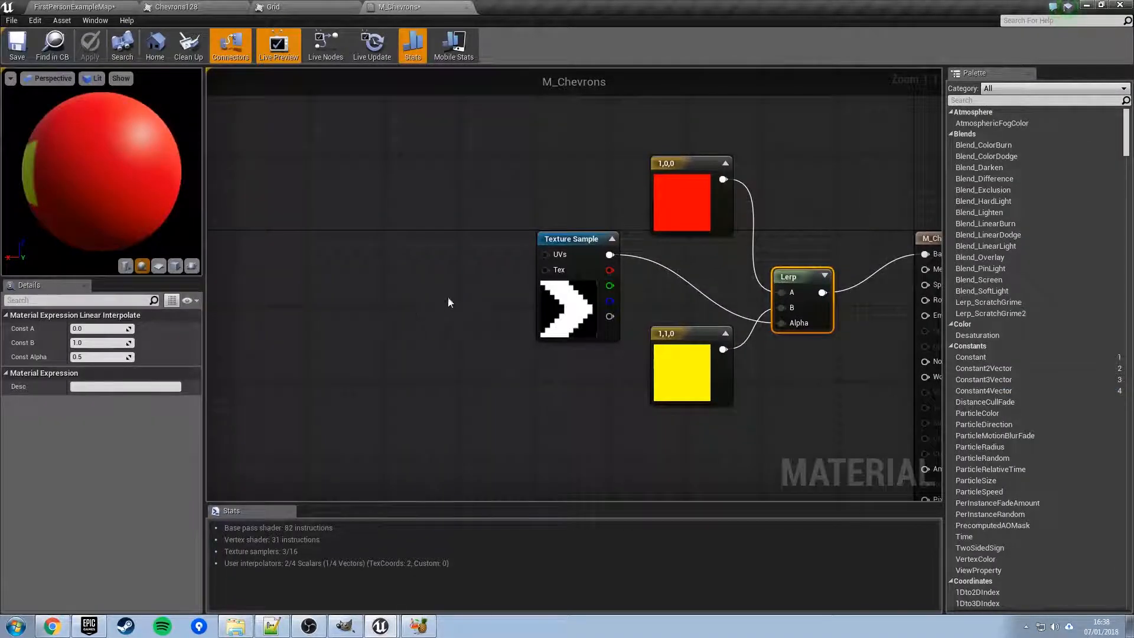
pyautogui.moveTo(473, 204); pyautogui.dragTo(581, 261)
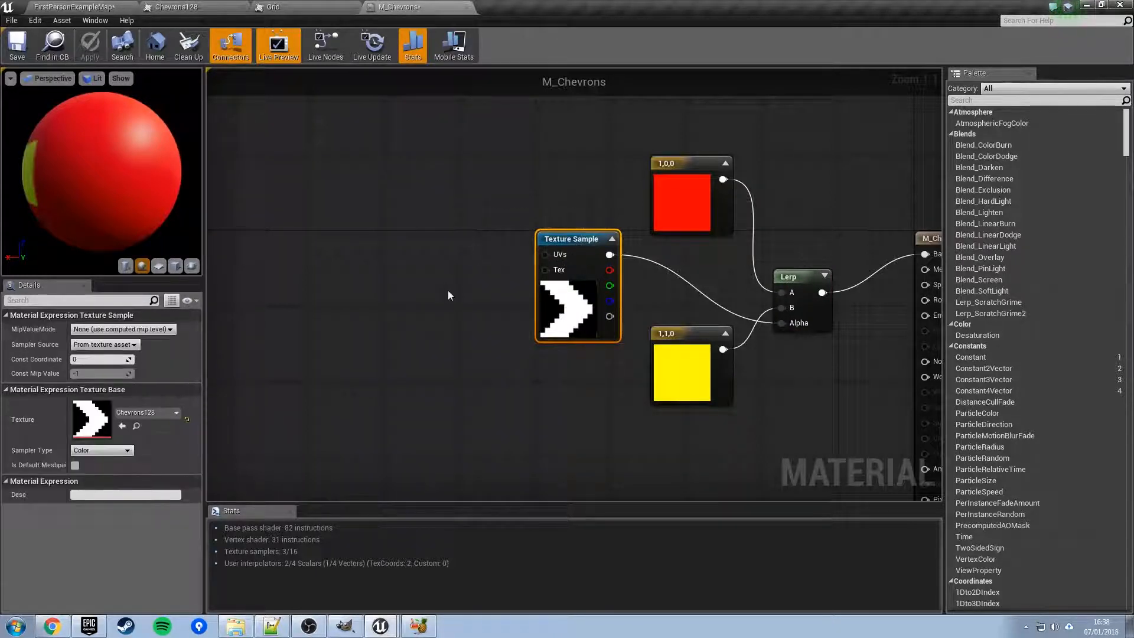
pyautogui.moveTo(427, 299); pyautogui.dragTo(442, 301, button='right')
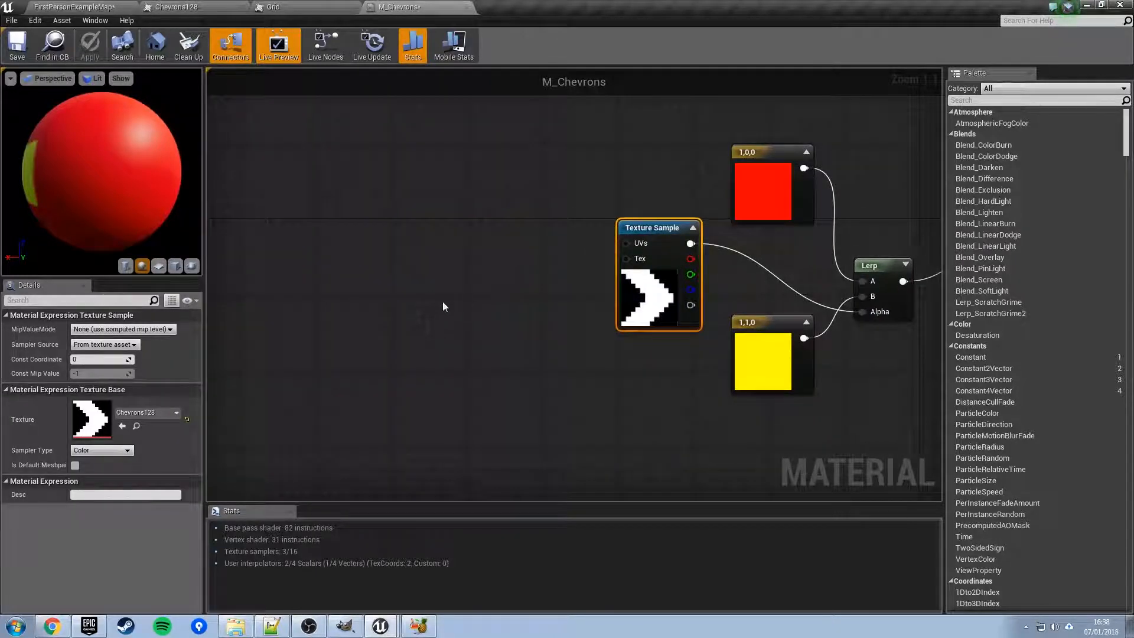
pyautogui.rightClick(394, 192)
pyautogui.write('texture')
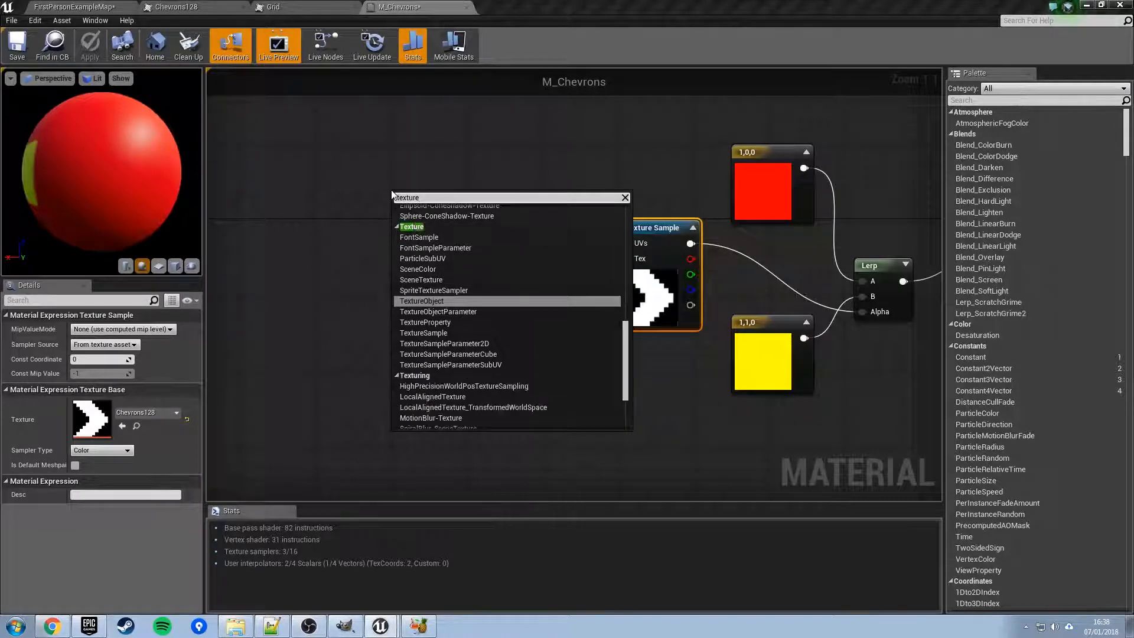
pyautogui.write('coord')
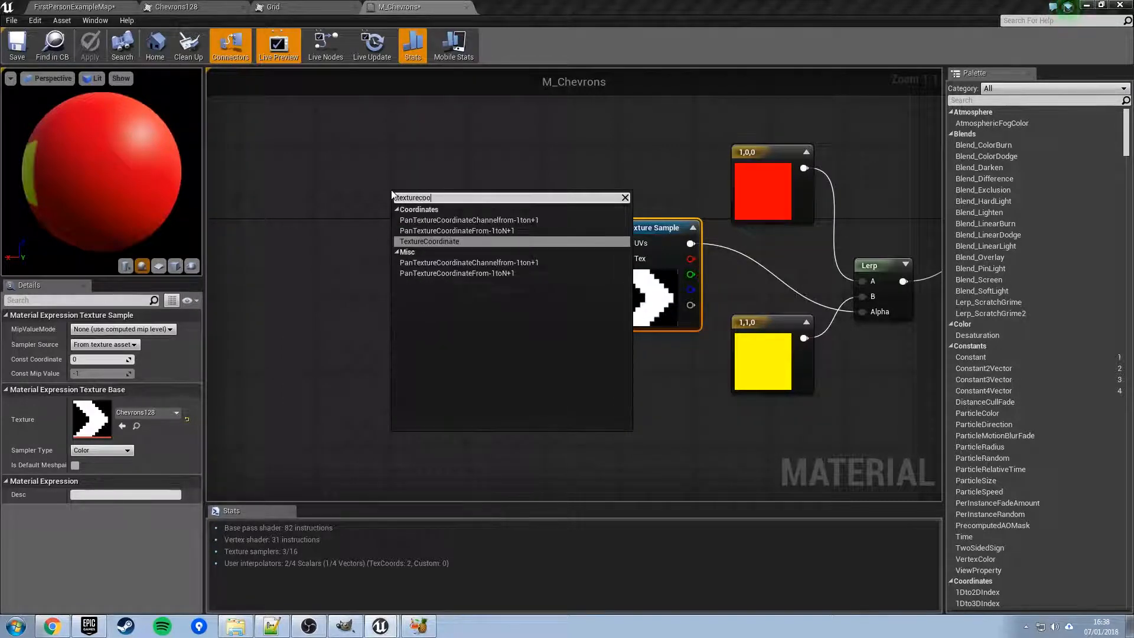
pyautogui.press('Return')
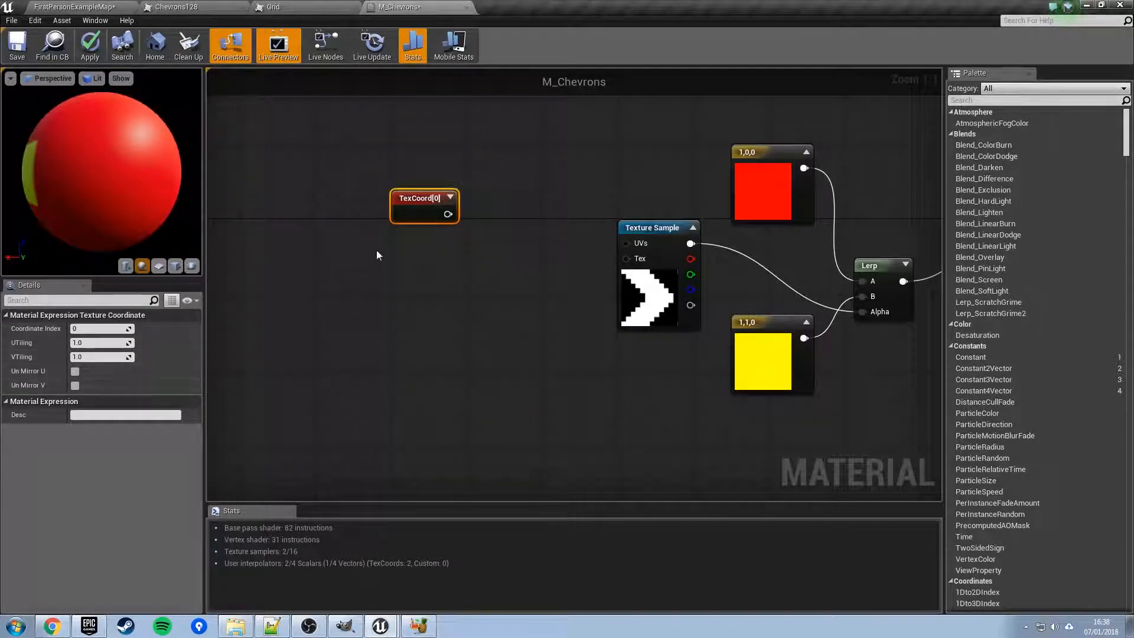
pyautogui.moveTo(421, 209); pyautogui.dragTo(420, 200)
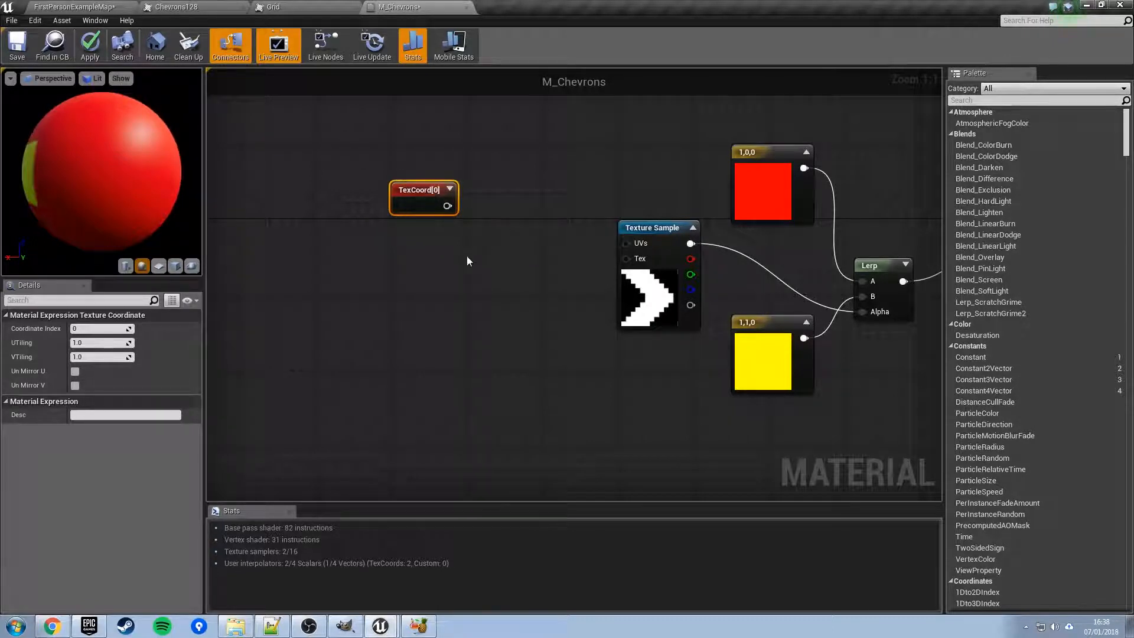
pyautogui.click(498, 254)
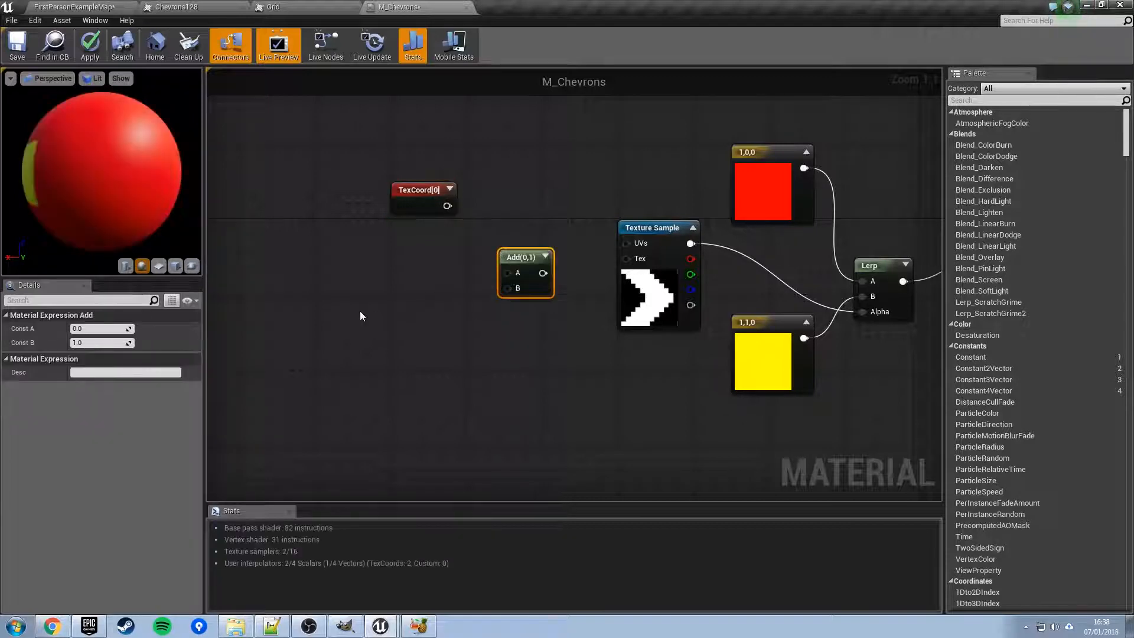
pyautogui.rightClick(360, 315)
pyautogui.write('add')
pyautogui.press('Return')
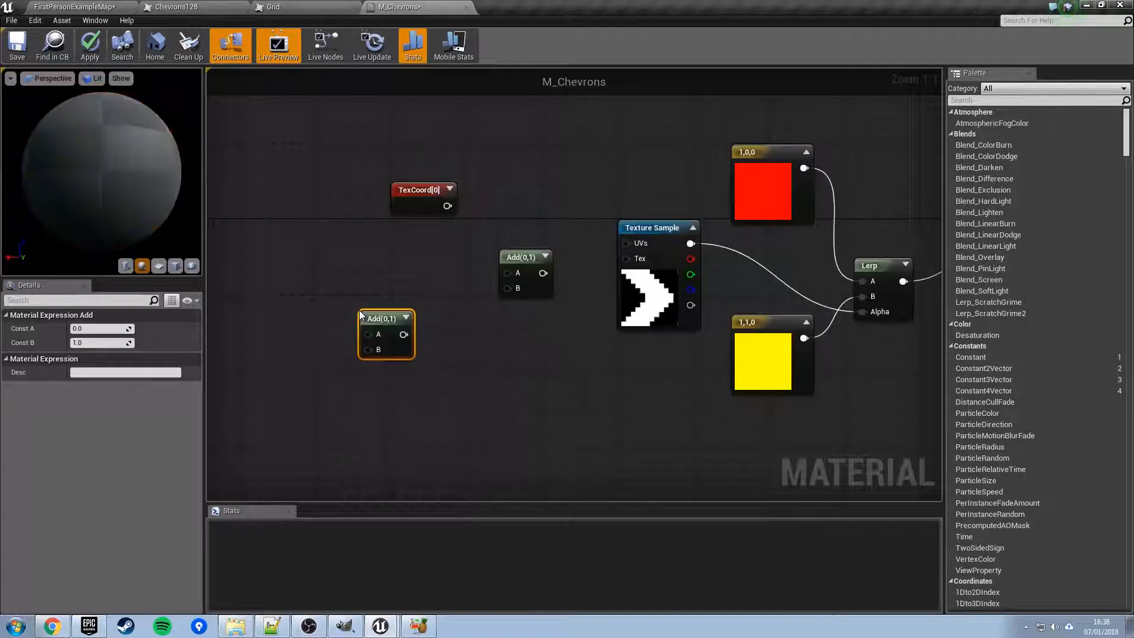
pyautogui.moveTo(441, 371); pyautogui.dragTo(442, 374)
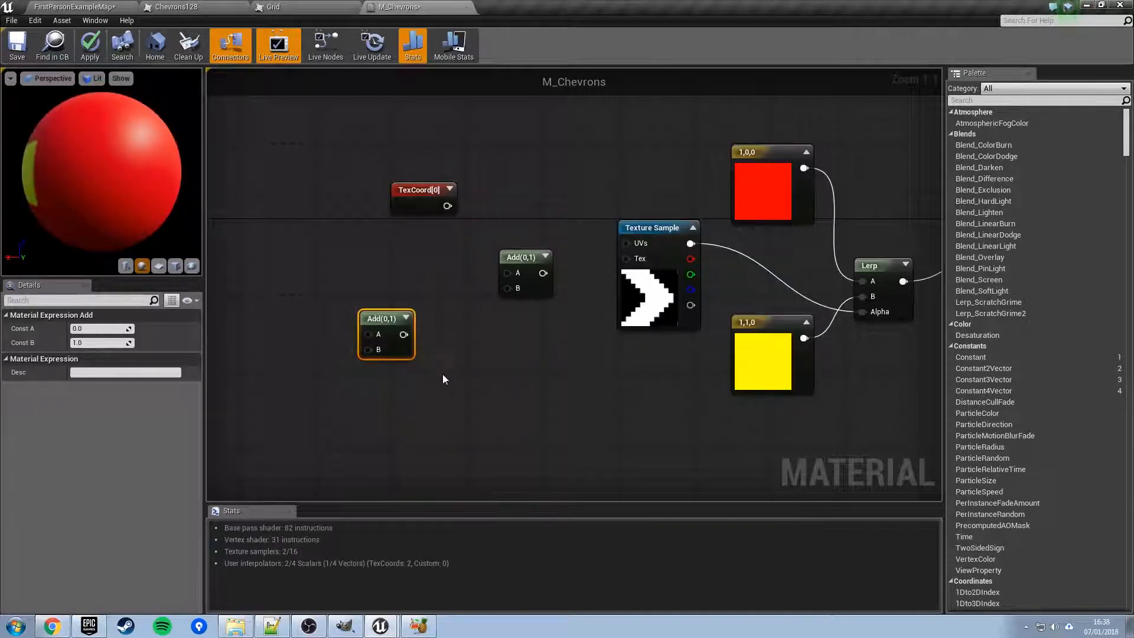
pyautogui.press('Delete')
# - Align the Add node with the Texture Sample, then connect TexCoord to Add A and the Add output to the sample's UVs
pyautogui.moveTo(530, 266); pyautogui.dragTo(536, 236)
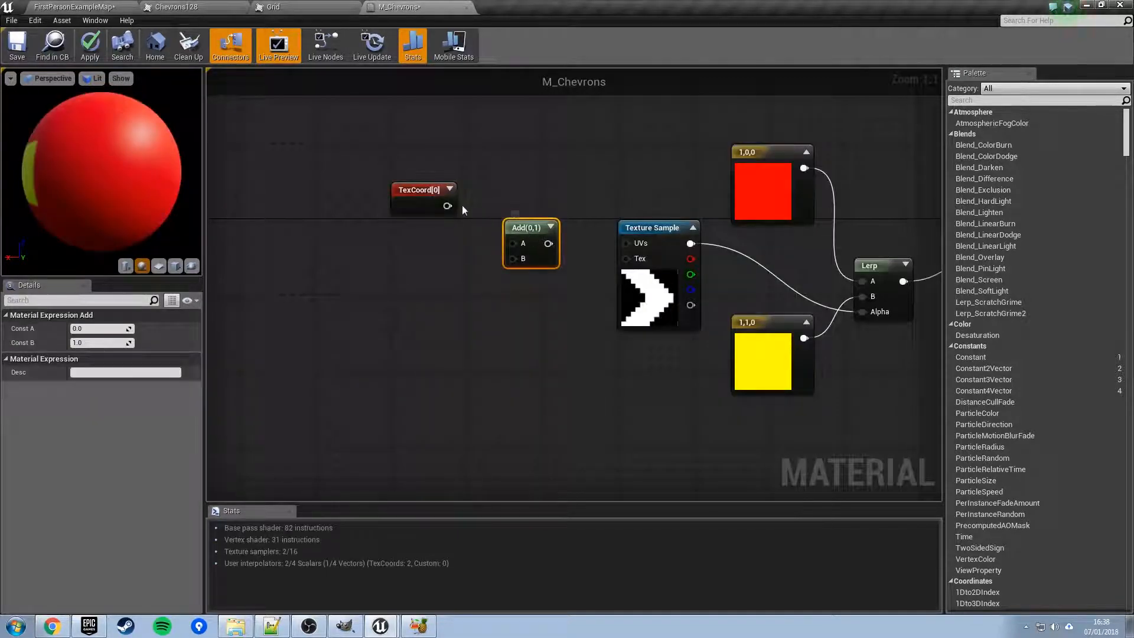
pyautogui.moveTo(447, 206); pyautogui.dragTo(513, 243)
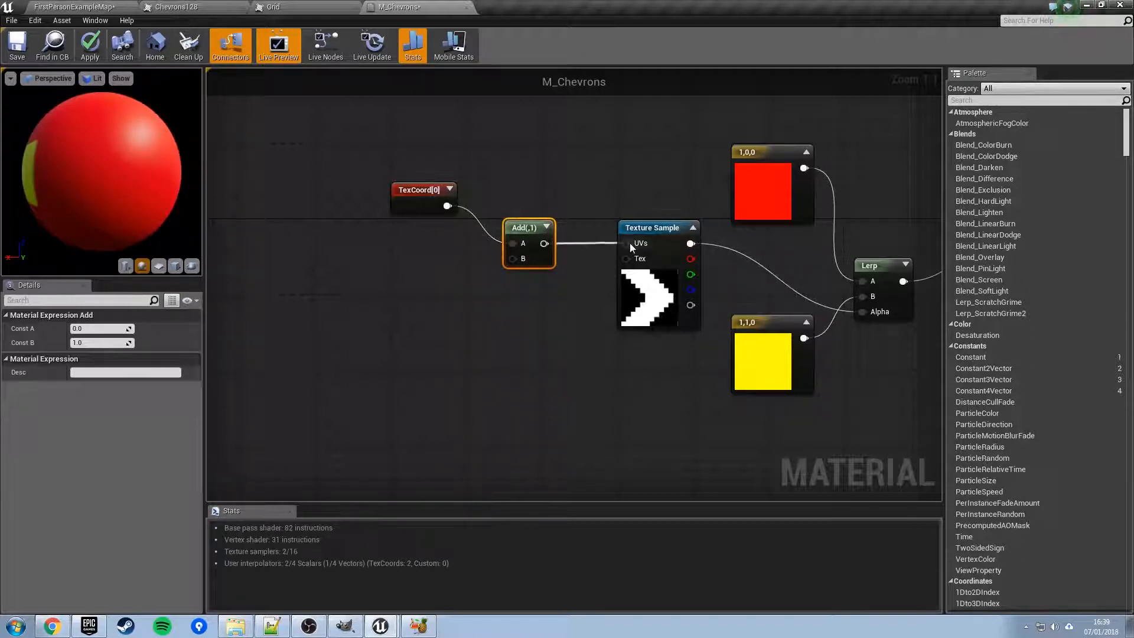
pyautogui.moveTo(630, 243); pyautogui.dragTo(633, 244)
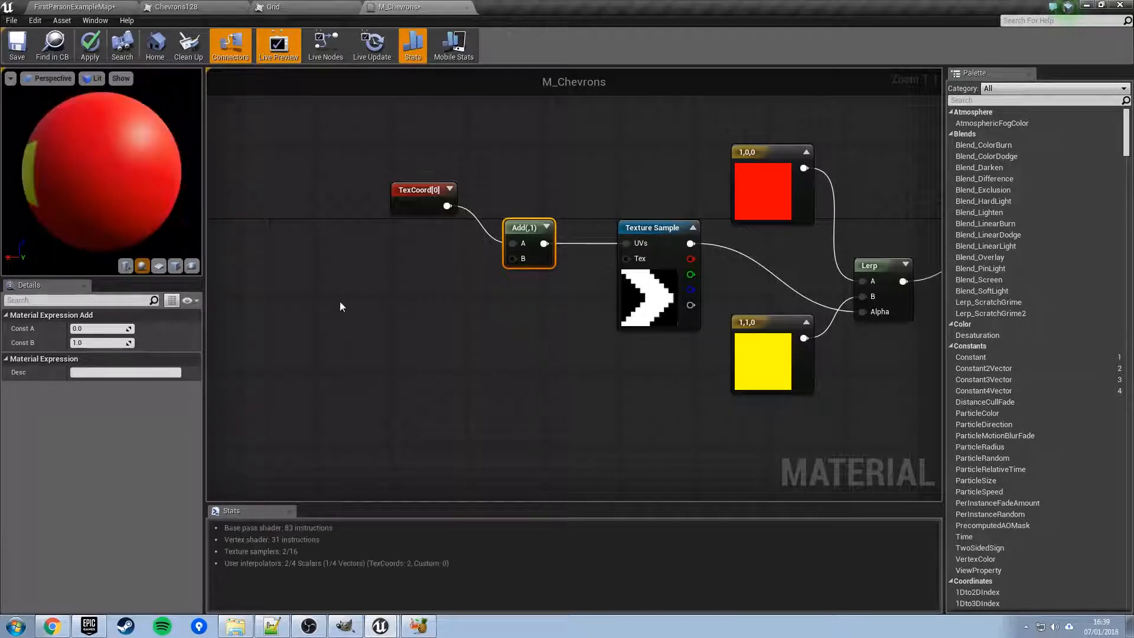
# - Add a SteppingPannerTime node below TexCoord and connect its Result to the Add node's B input
pyautogui.moveTo(340, 306); pyautogui.dragTo(501, 292, button='right')
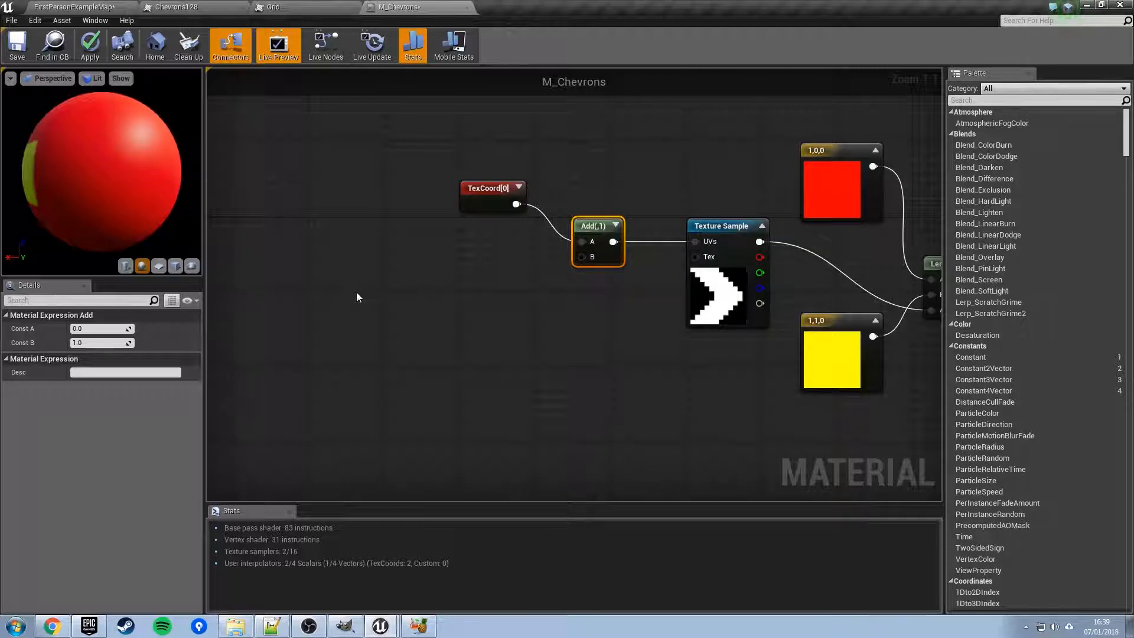
pyautogui.rightClick(382, 291)
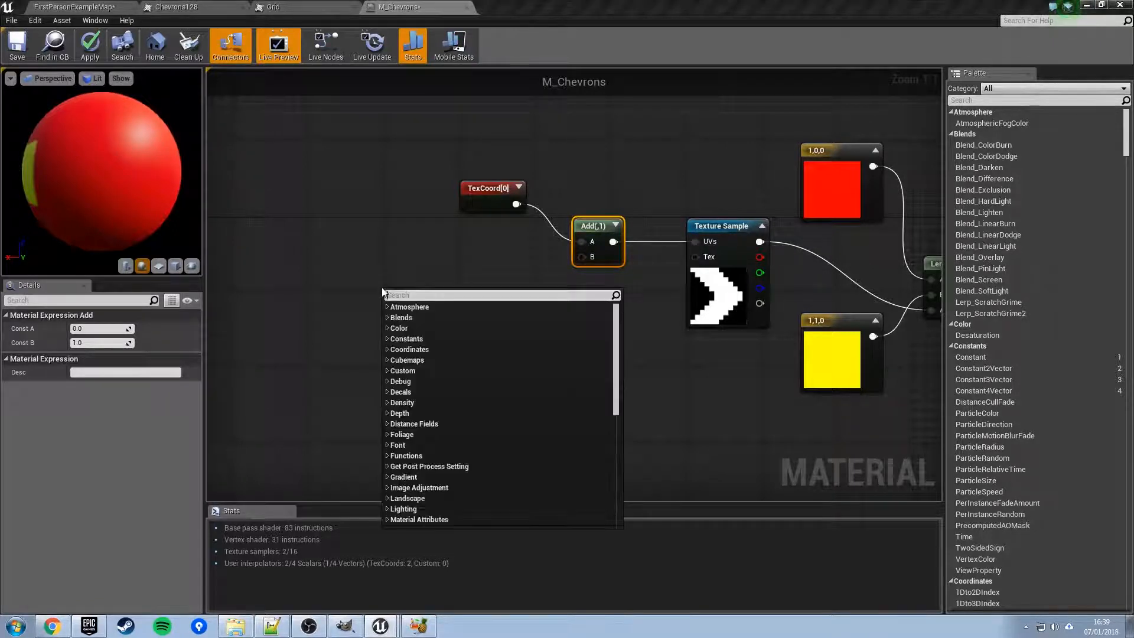
pyautogui.write('stepping')
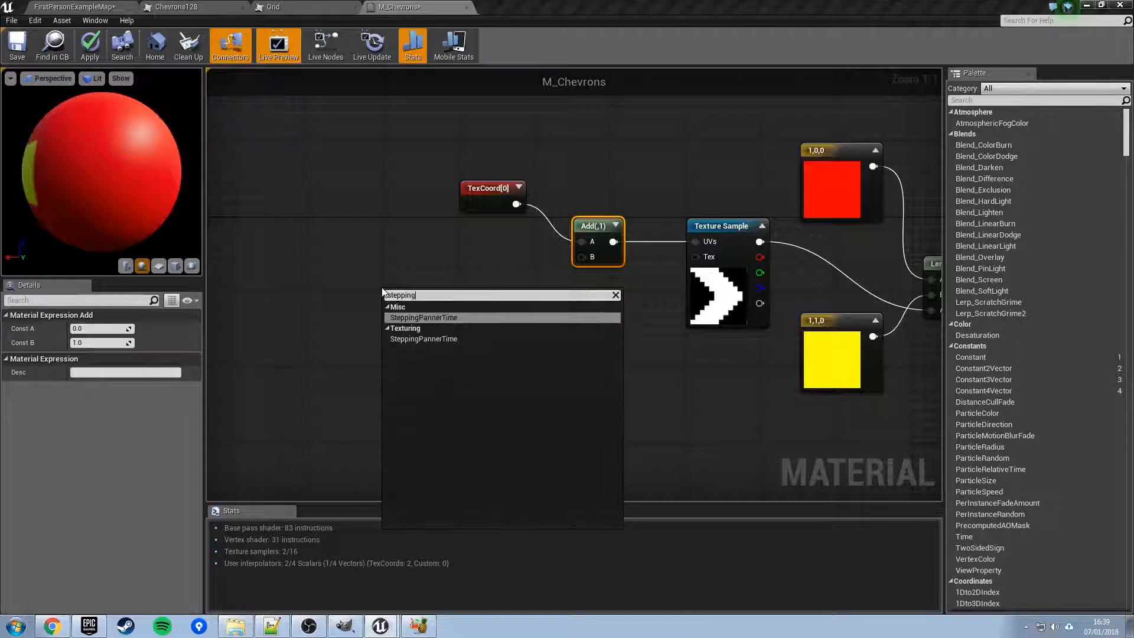
pyautogui.press('Return')
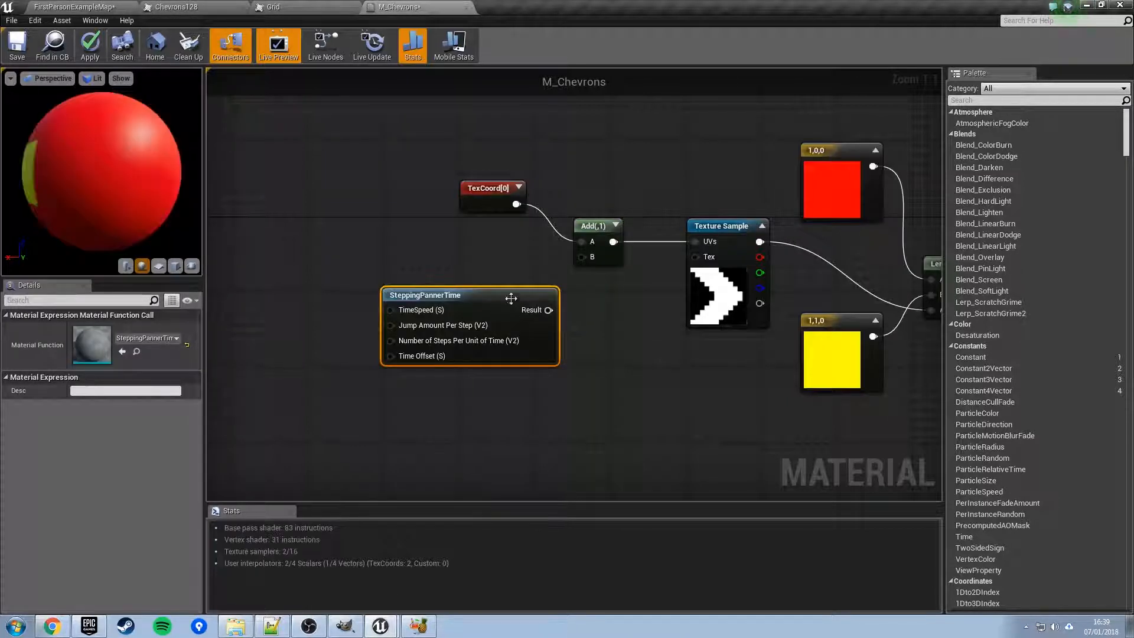
pyautogui.moveTo(511, 298); pyautogui.dragTo(583, 257)
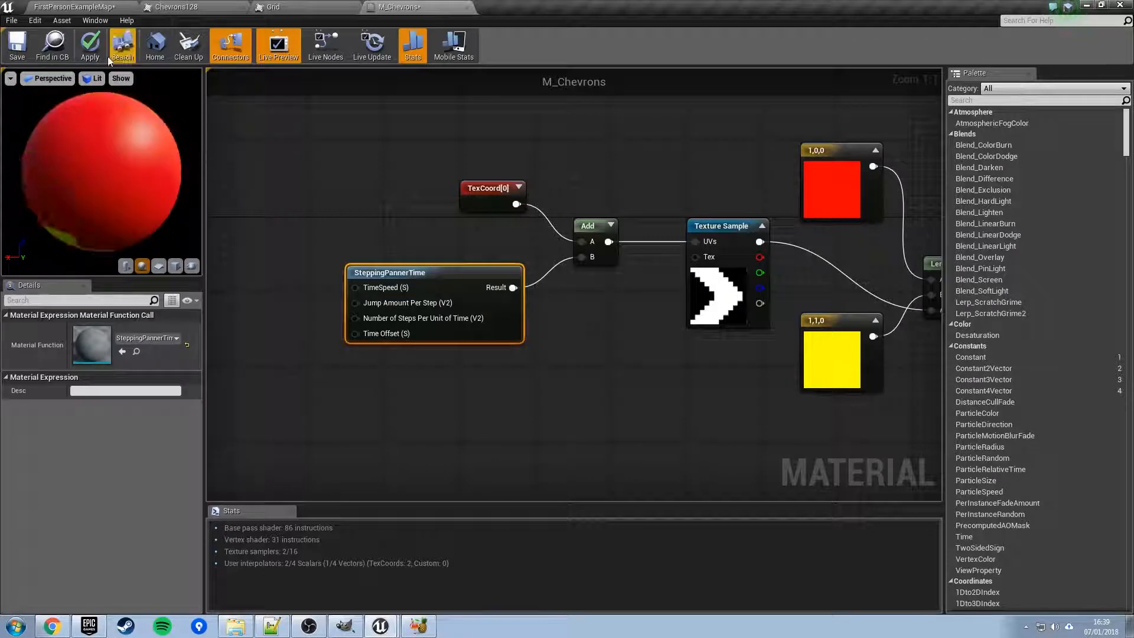
# - Apply the stepping panner changes to M_Chevrons and check the panel's motion in the level
pyautogui.click(89, 49)
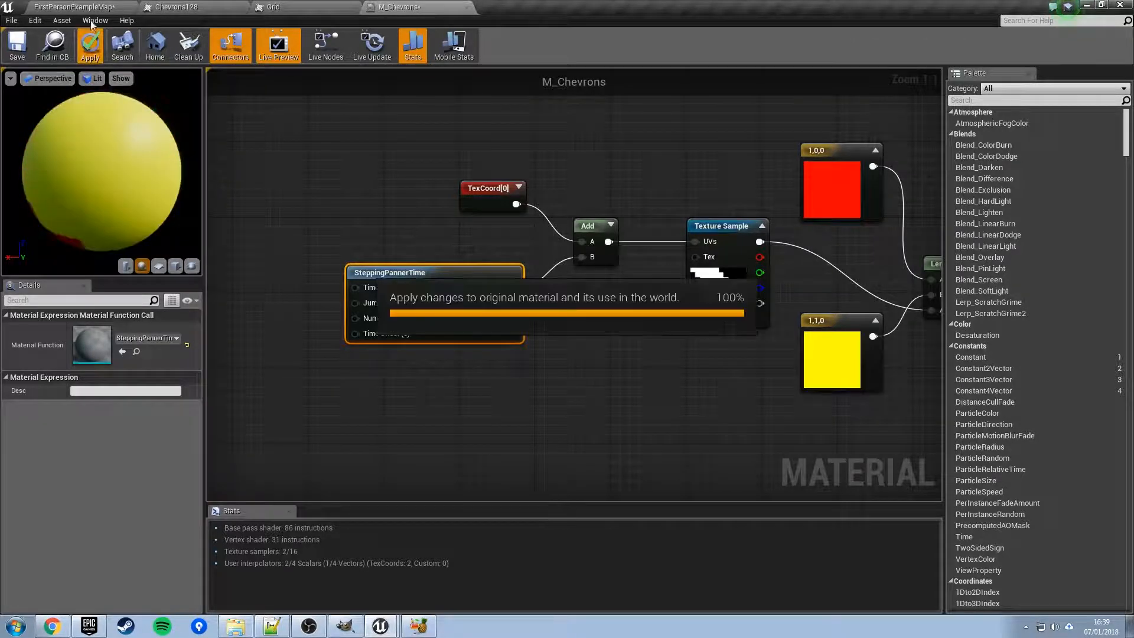
pyautogui.click(83, 9)
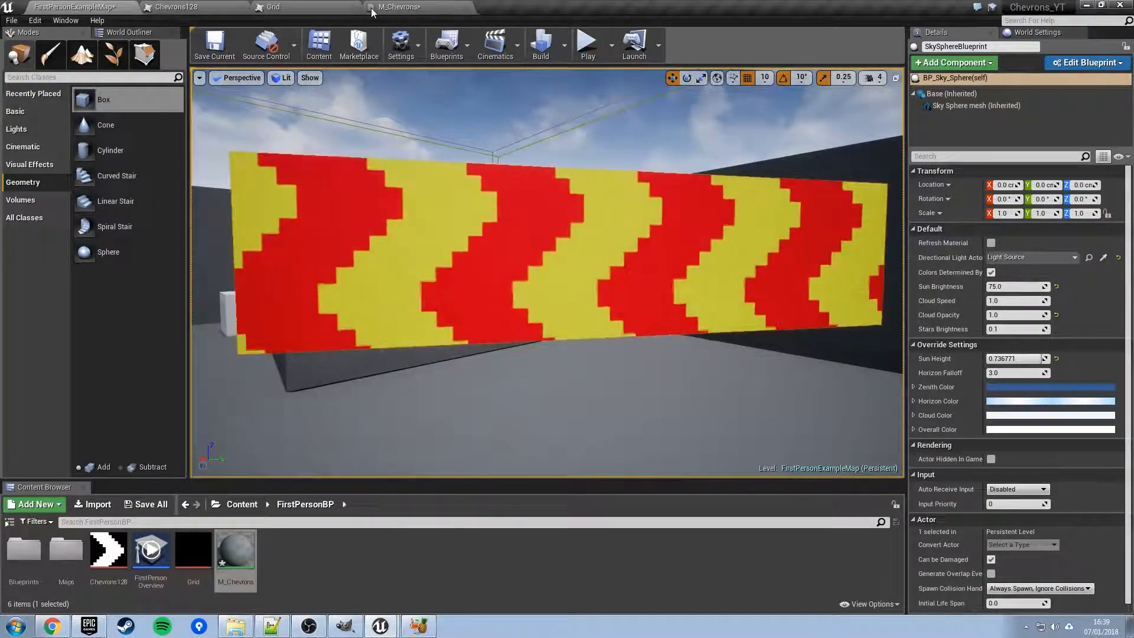
# - Add a Constant node with value 0.1 to the M_Chevrons graph and connect it to SteppingPannerTime's TimeSpeed
pyautogui.click(371, 8)
pyautogui.moveTo(413, 187); pyautogui.dragTo(482, 193, button='right')
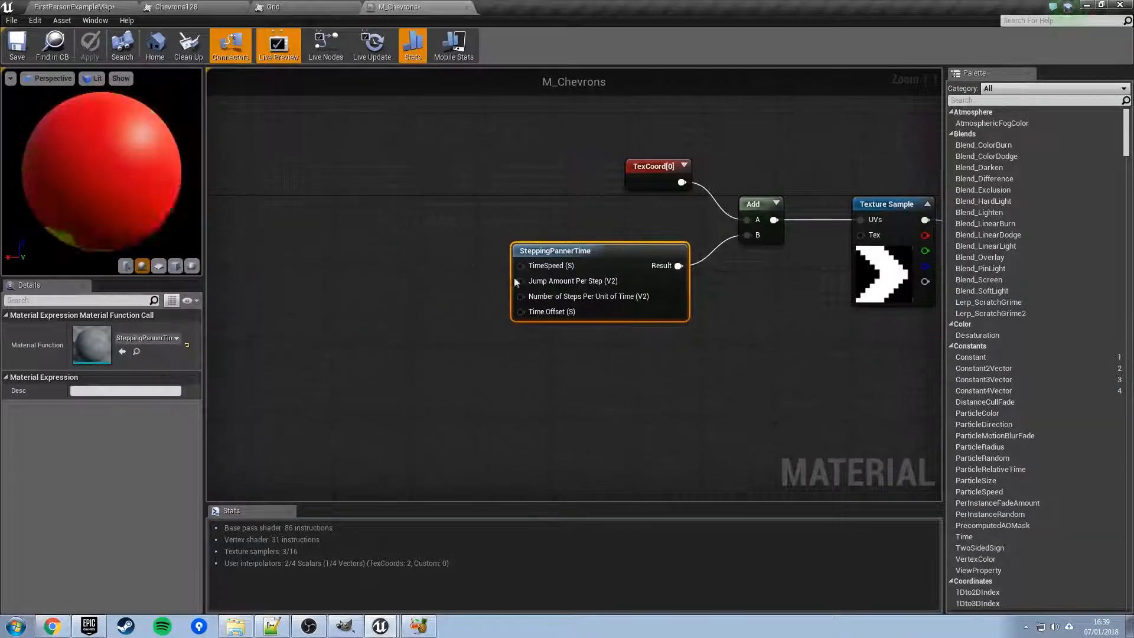
pyautogui.moveTo(464, 242); pyautogui.dragTo(508, 267)
pyautogui.moveTo(547, 337); pyautogui.dragTo(476, 239)
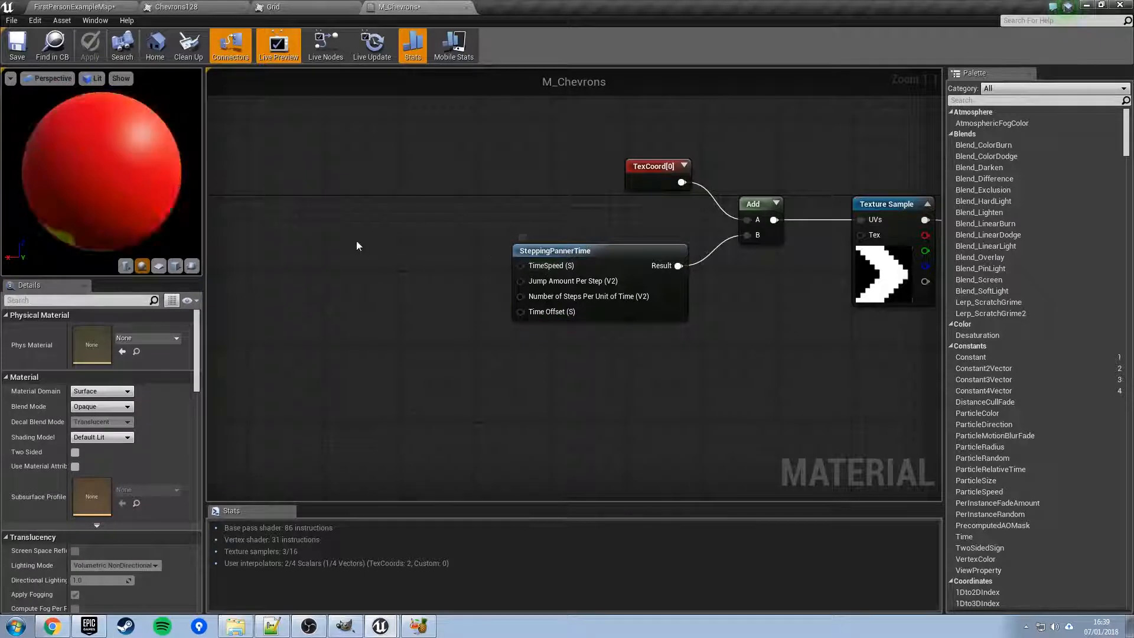
pyautogui.click(392, 225)
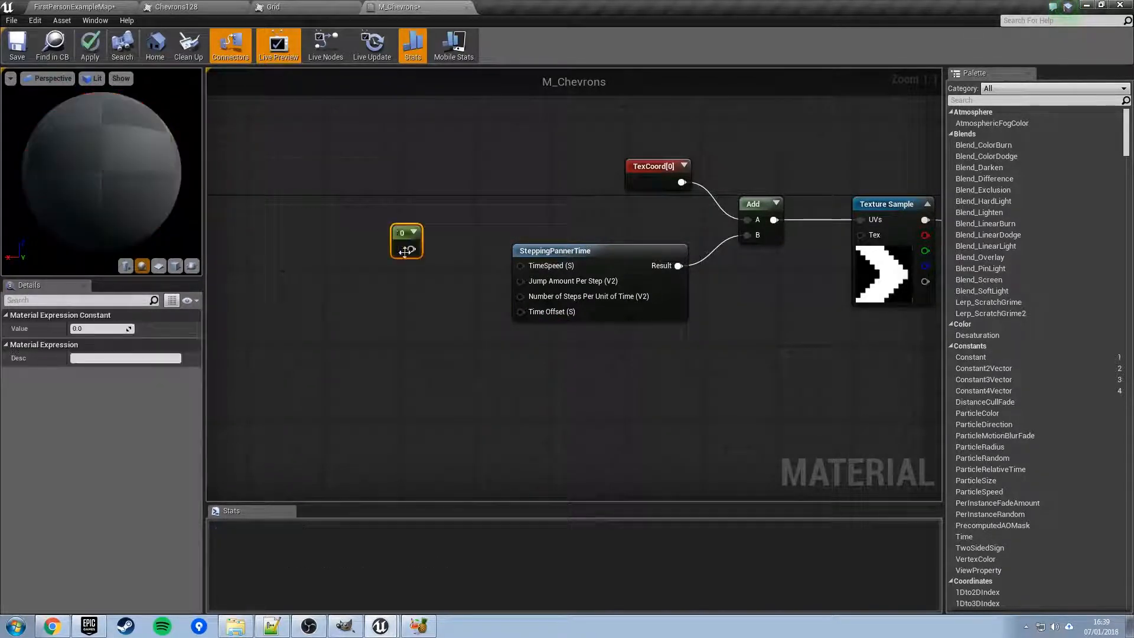
pyautogui.moveTo(412, 249); pyautogui.dragTo(522, 266)
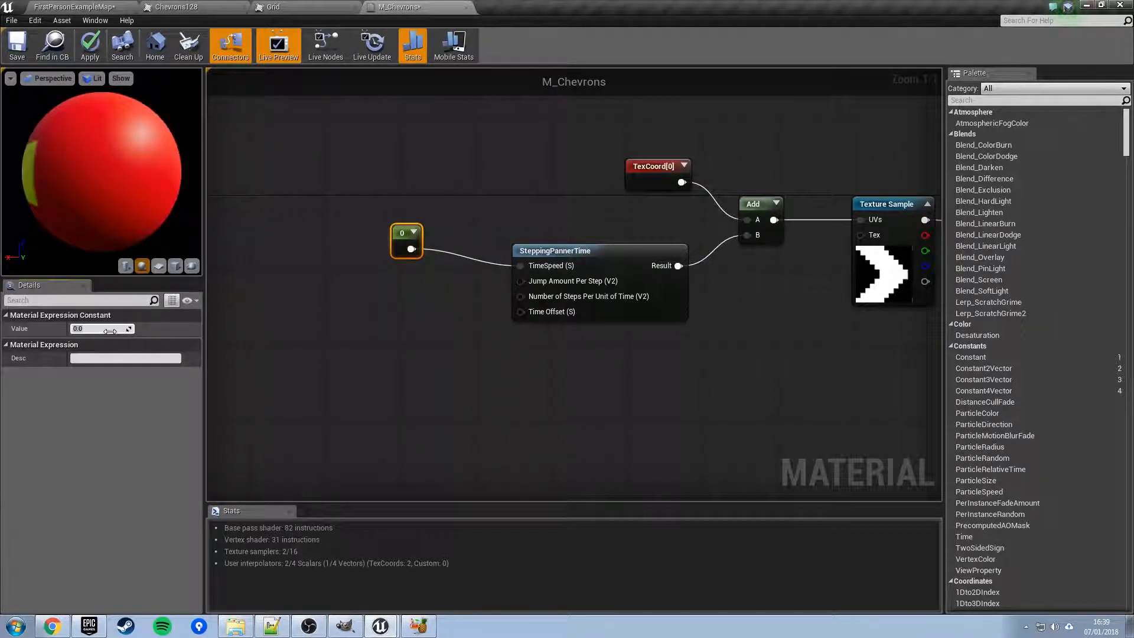
pyautogui.press('Return')
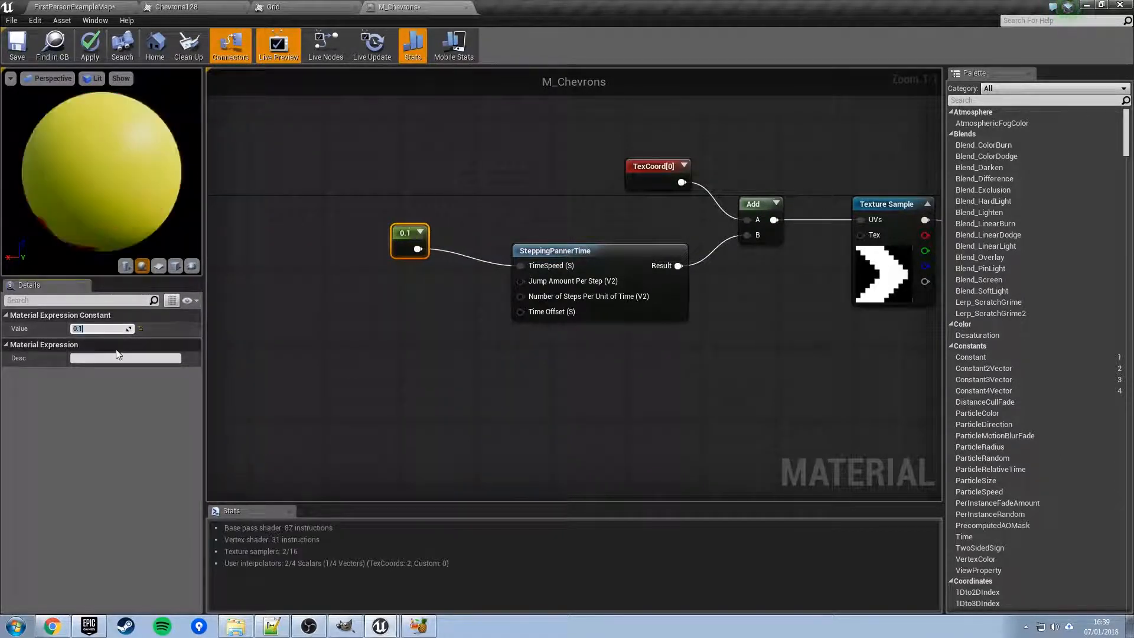
pyautogui.moveTo(400, 250); pyautogui.dragTo(406, 230)
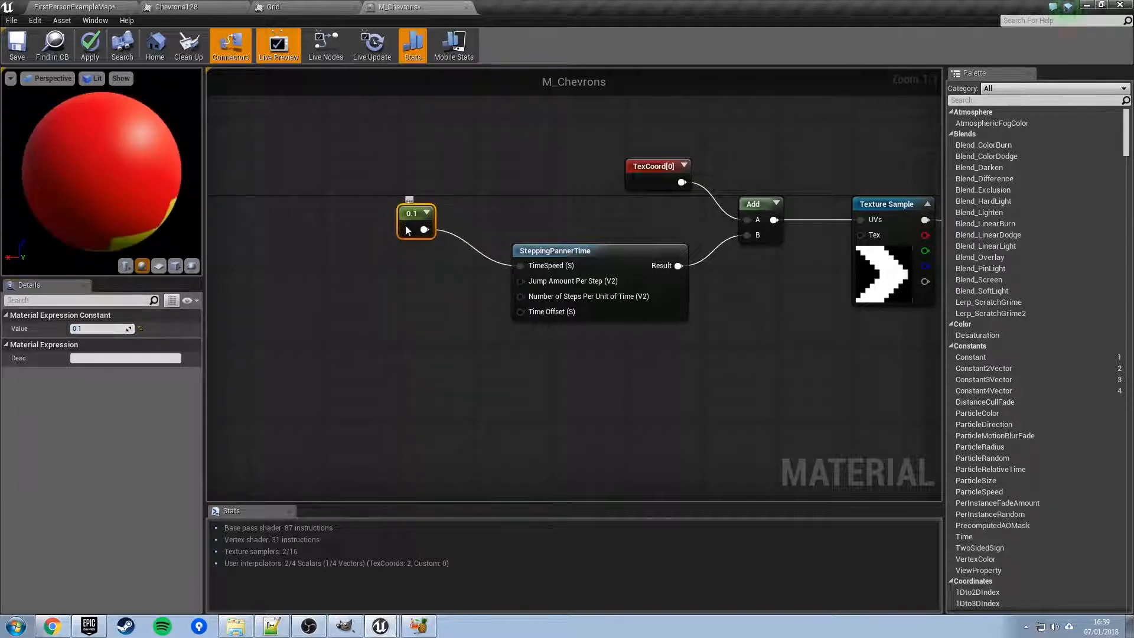
# - Apply the TimeSpeed change and check the chevrons' scrolling speed in the level
pyautogui.click(87, 48)
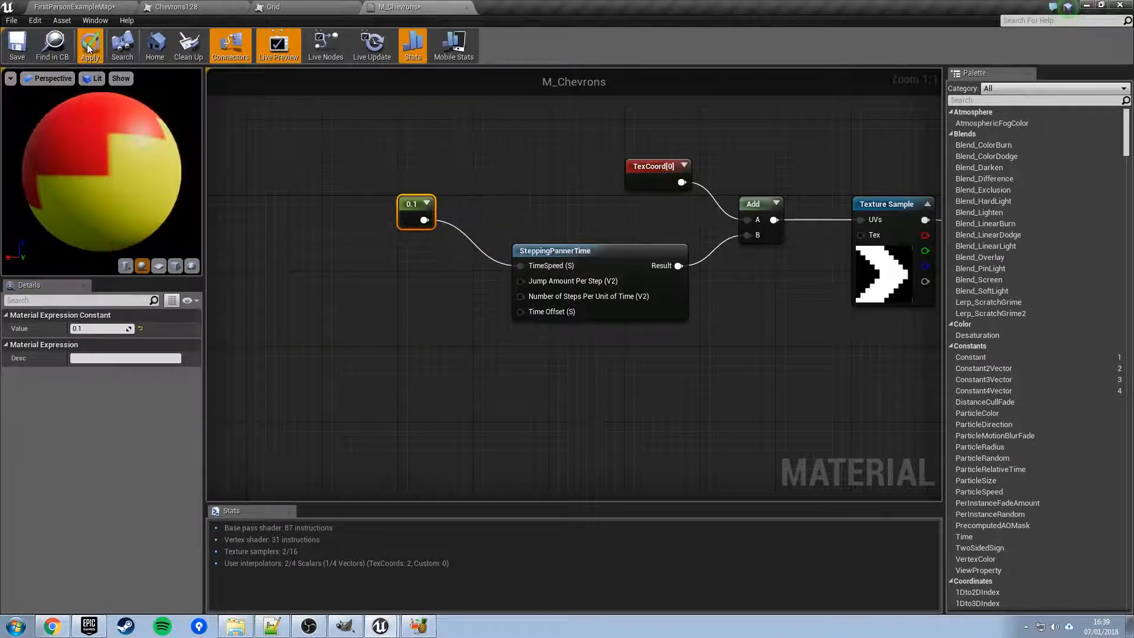
pyautogui.click(89, 6)
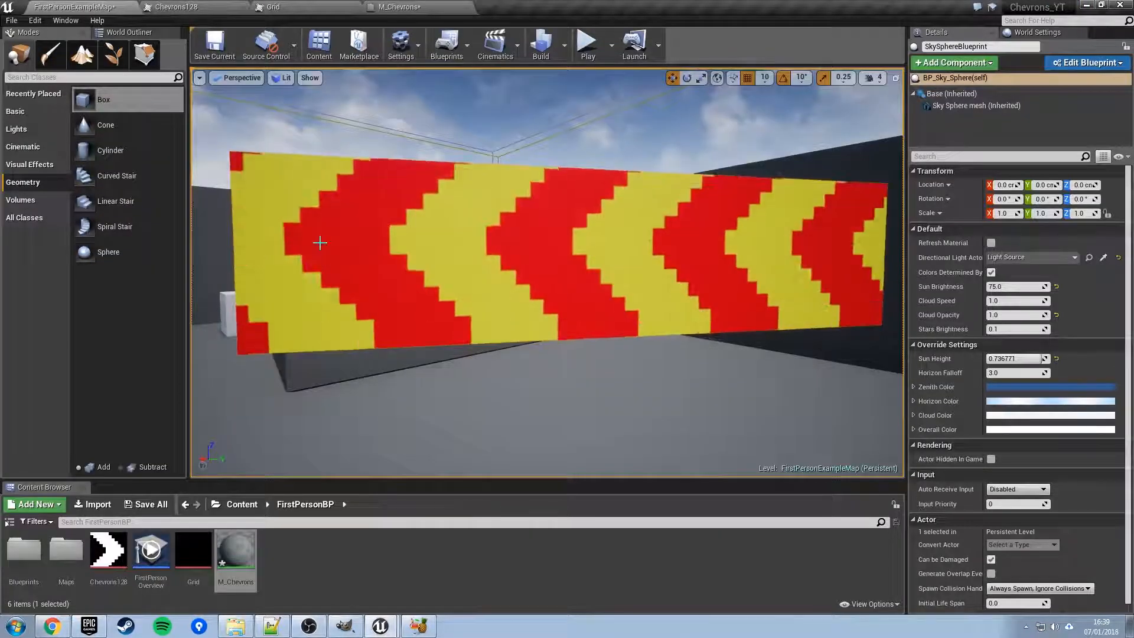
# - Add a Constant2Vector with R -12 and G 1 to the M_Chevrons graph, connected to SteppingPannerTime's Jump Amount Per Step
pyautogui.click(406, 9)
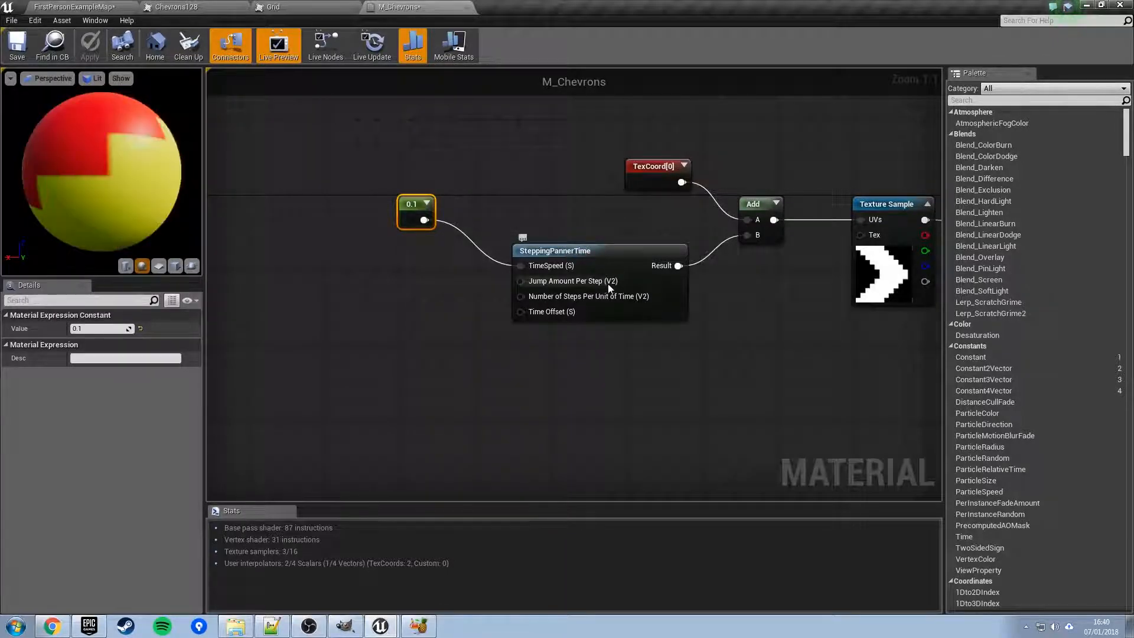
pyautogui.press('2')
pyautogui.click(398, 268)
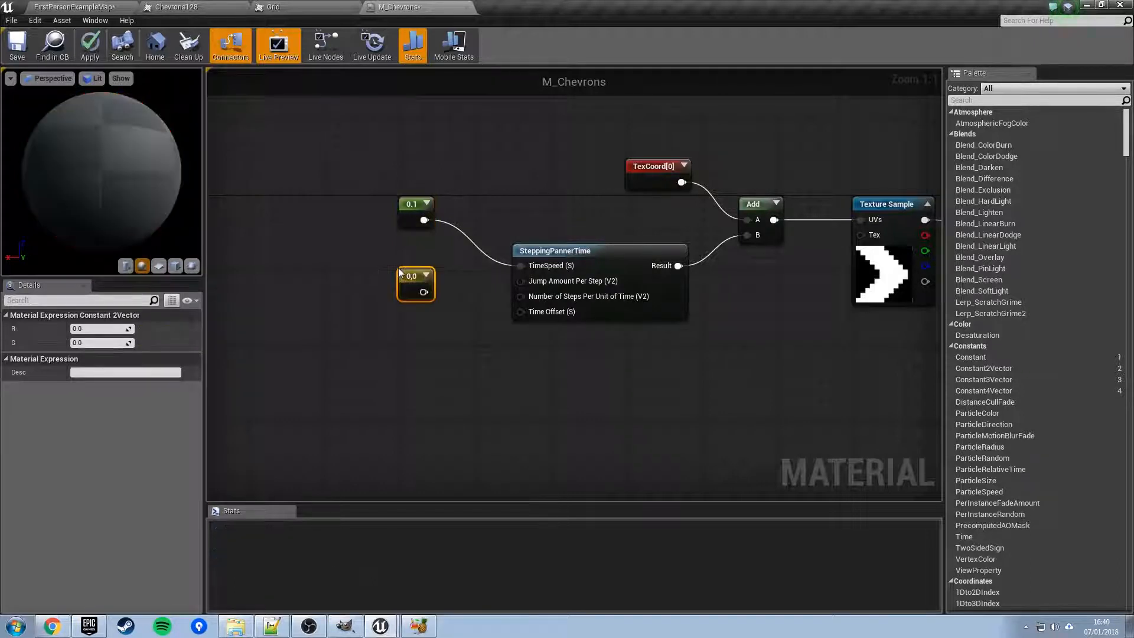
pyautogui.moveTo(523, 284); pyautogui.dragTo(522, 281)
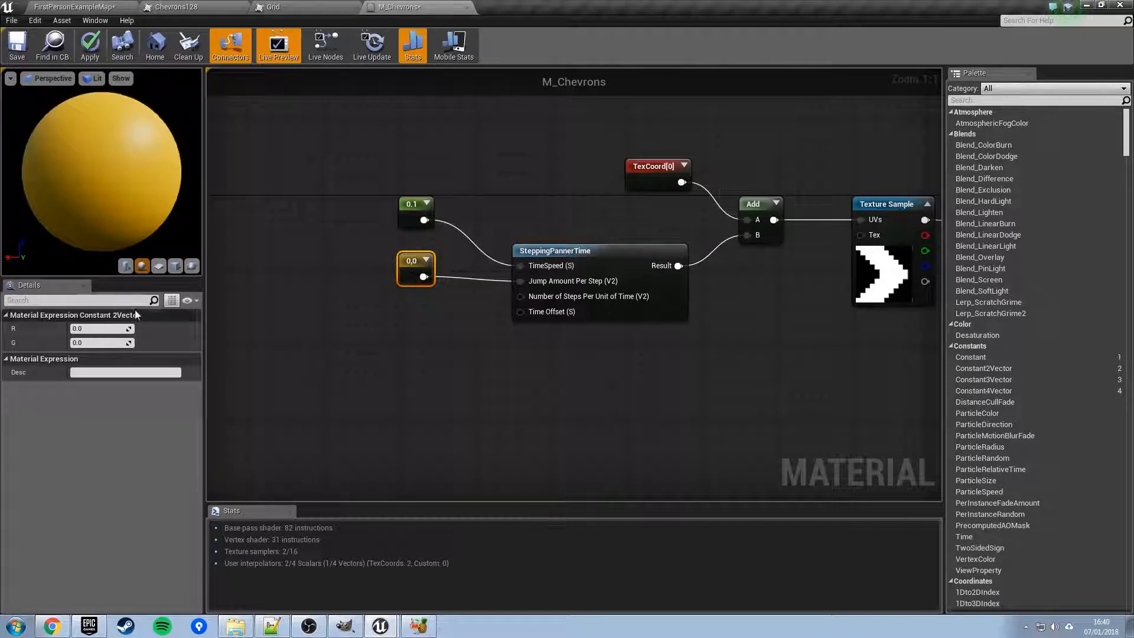
pyautogui.click(96, 343)
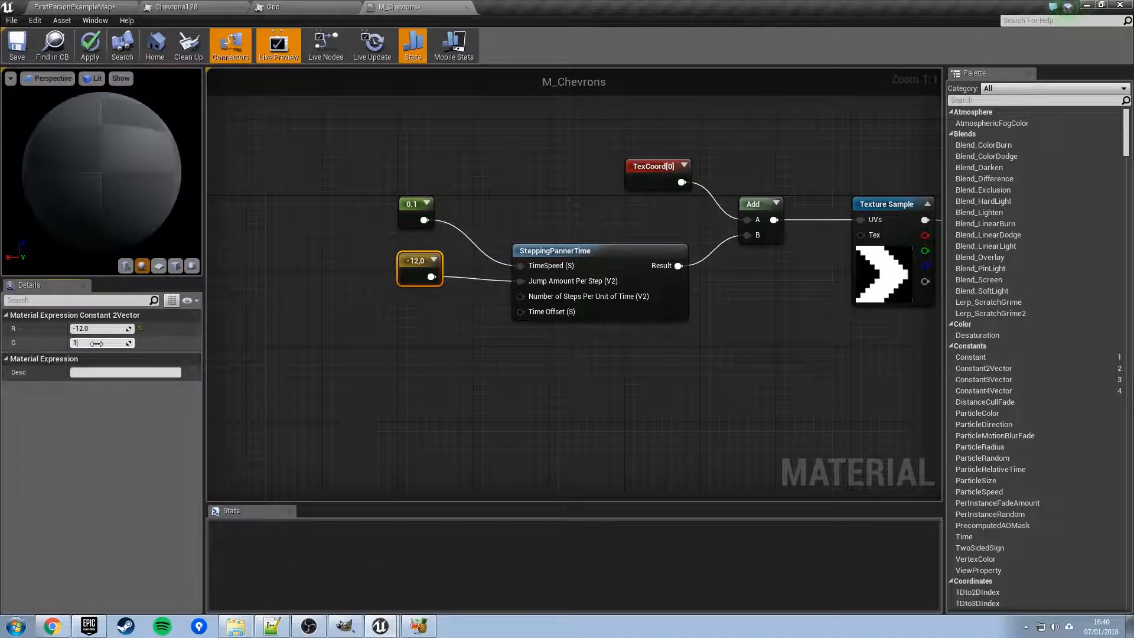
pyautogui.write('1')
pyautogui.press('Return')
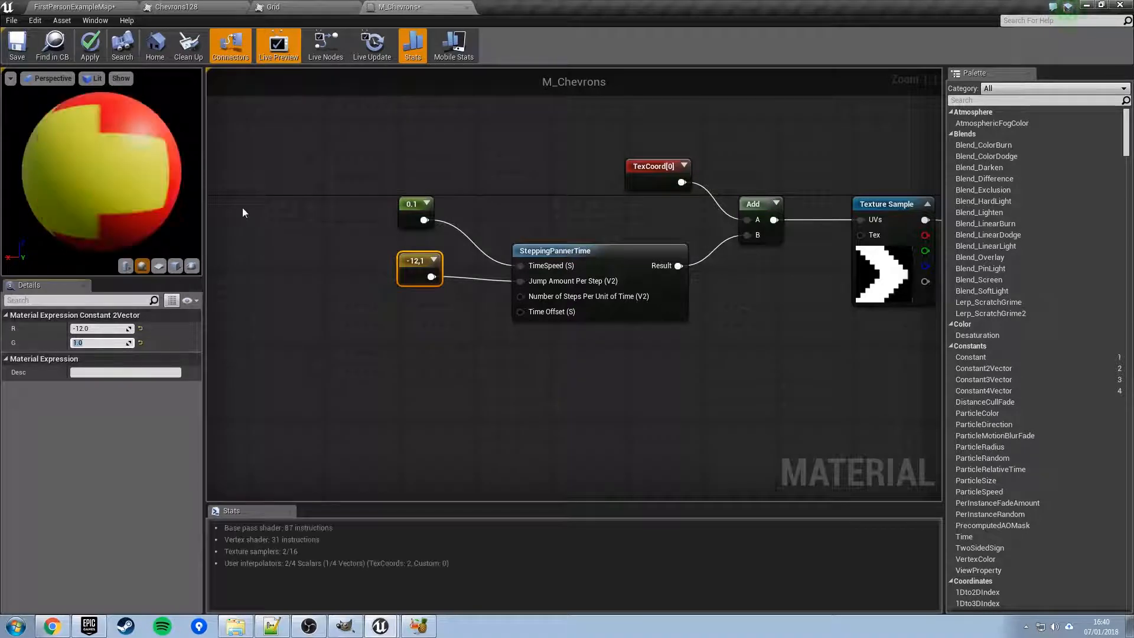
# - Open the Chevrons128 texture to examine its stepped pixel pattern
pyautogui.click(178, 7)
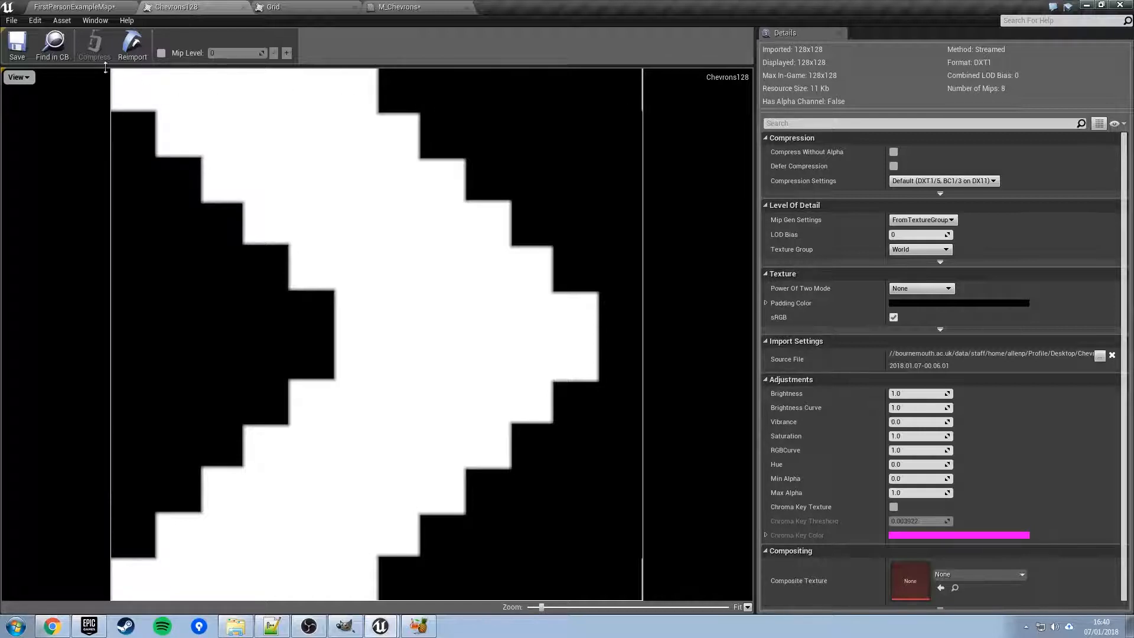
# - Add a Constant node with value 48 to the M_Chevrons graph, connected to SteppingPannerTime's Number of Steps Per Unit of Time
pyautogui.click(399, 7)
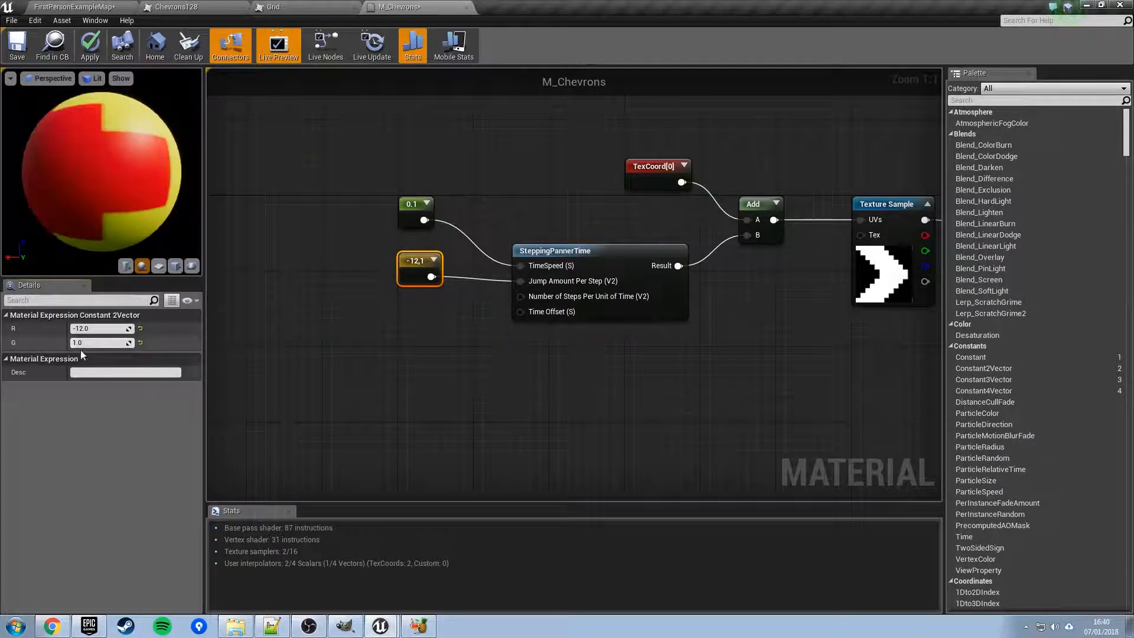
pyautogui.moveTo(441, 345); pyautogui.dragTo(446, 293, button='right')
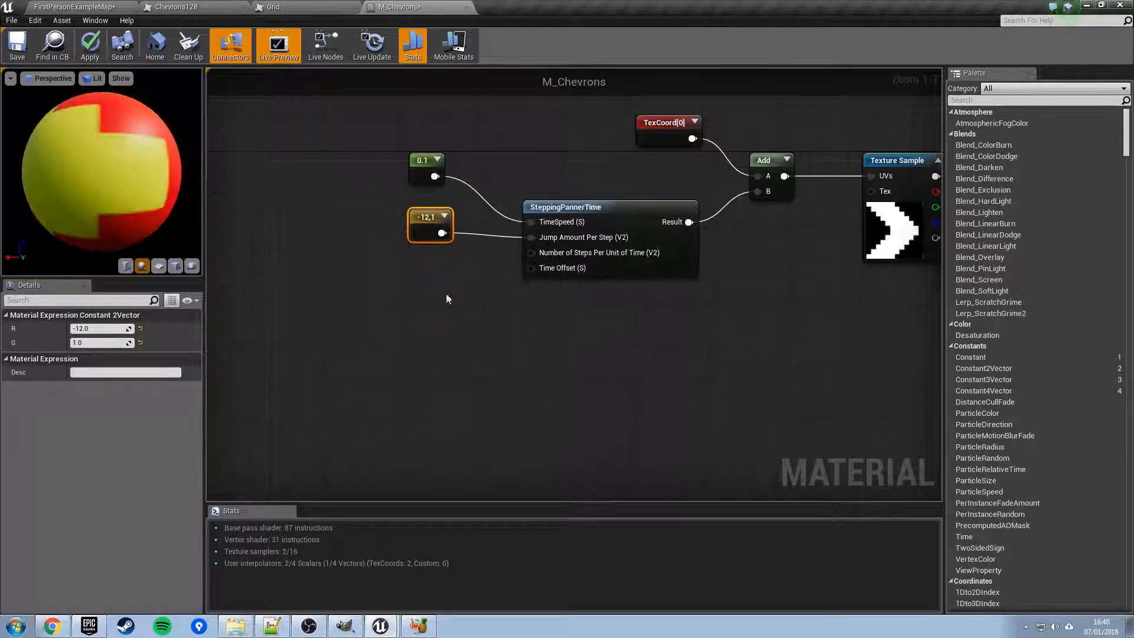
pyautogui.click(410, 274)
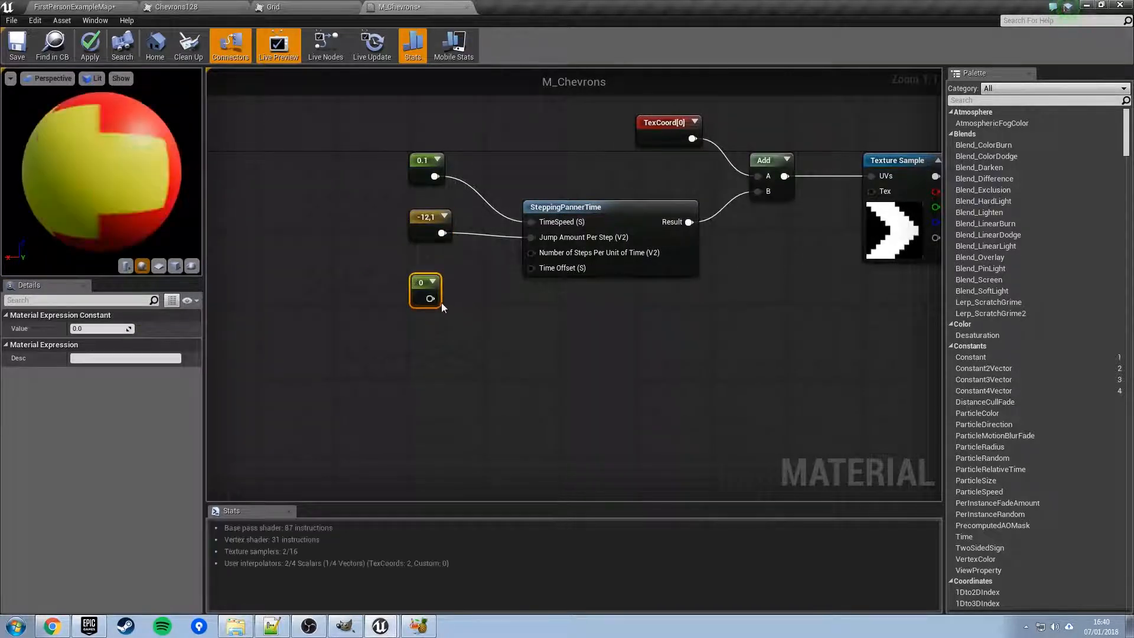
pyautogui.moveTo(436, 301); pyautogui.dragTo(544, 254)
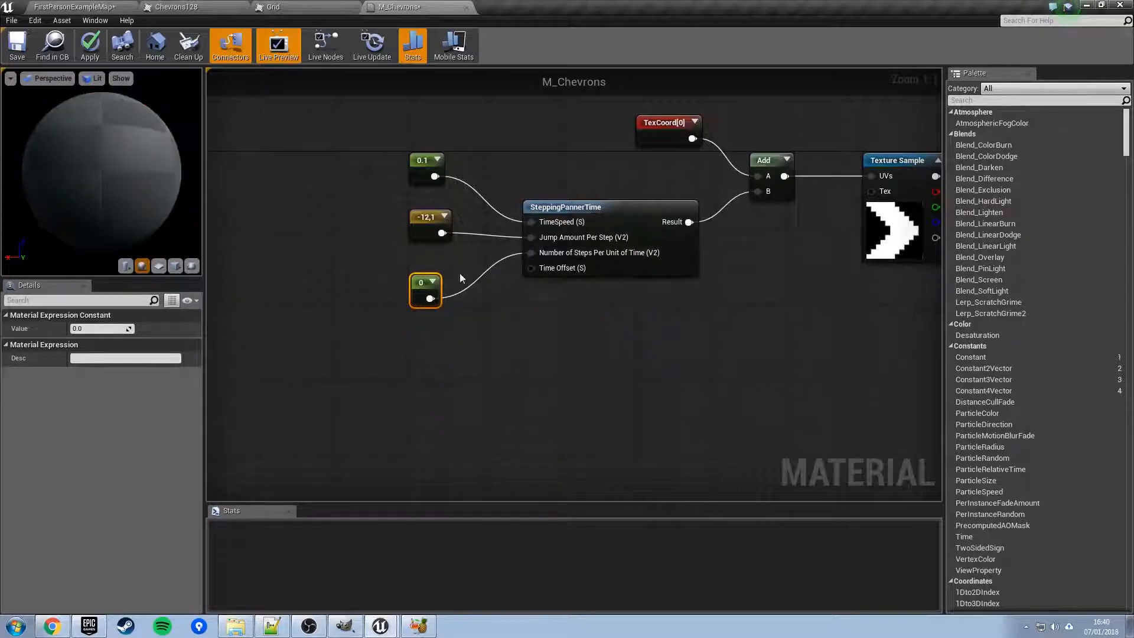
pyautogui.click(98, 331)
pyautogui.write('48')
pyautogui.press('Return')
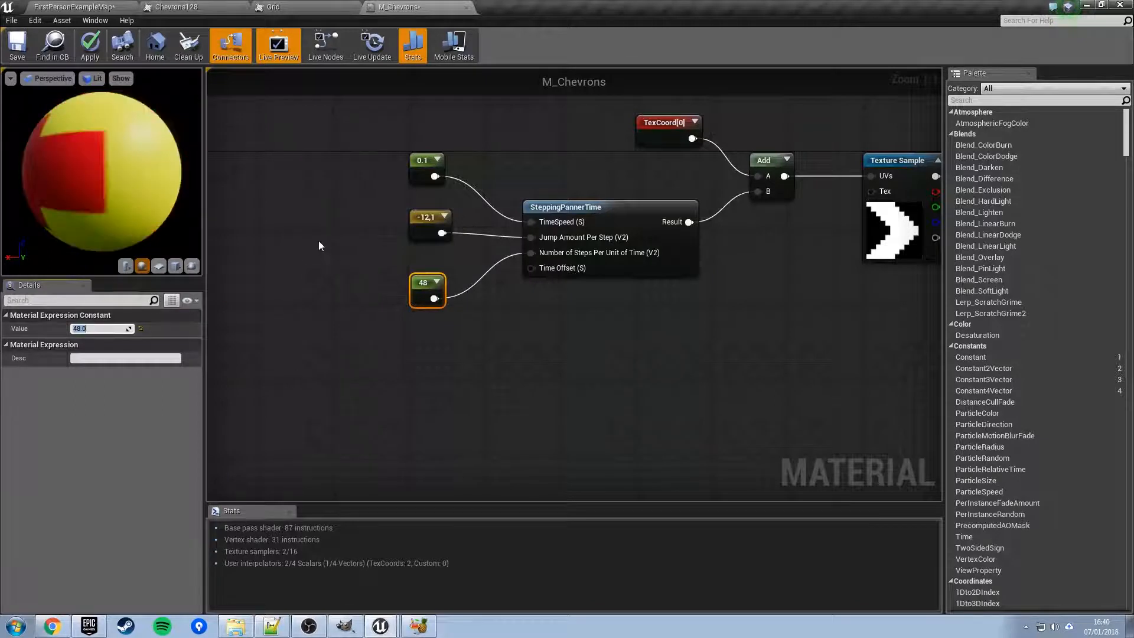
# - Apply the step-count change to the material and check the chevrons' stepped scrolling on the sign in the level
pyautogui.click(89, 47)
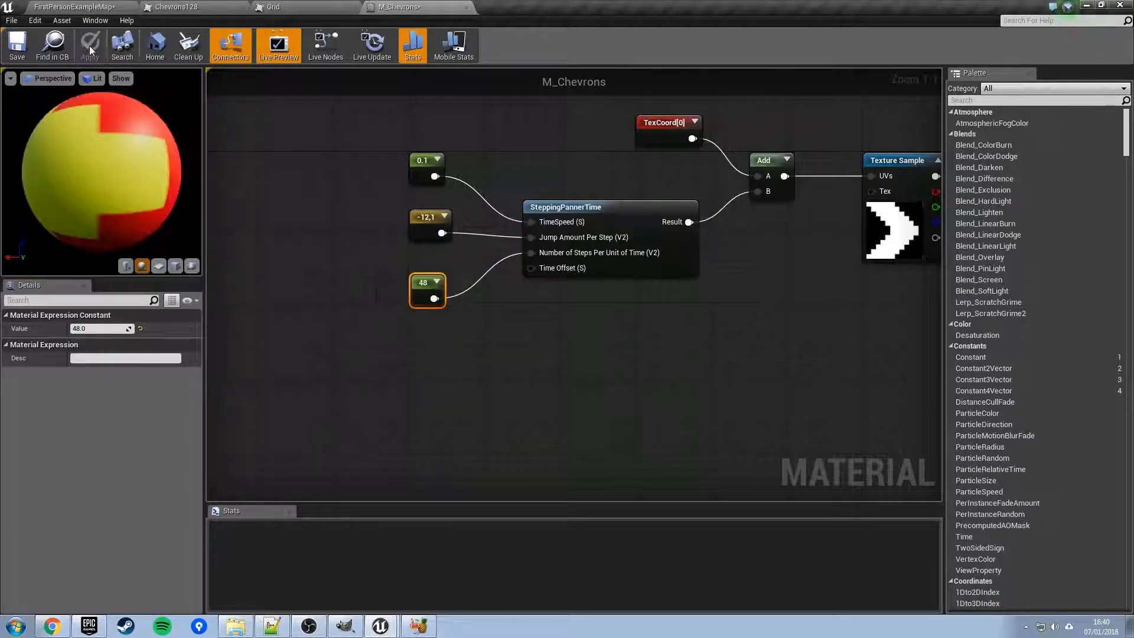
pyautogui.click(53, 9)
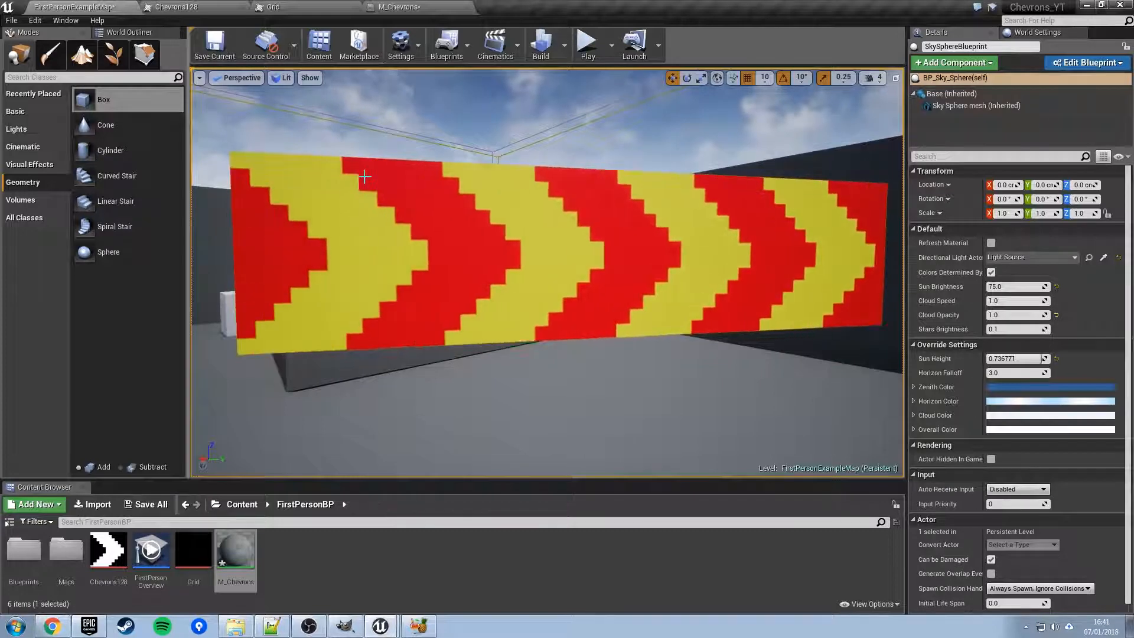
pyautogui.click(370, 8)
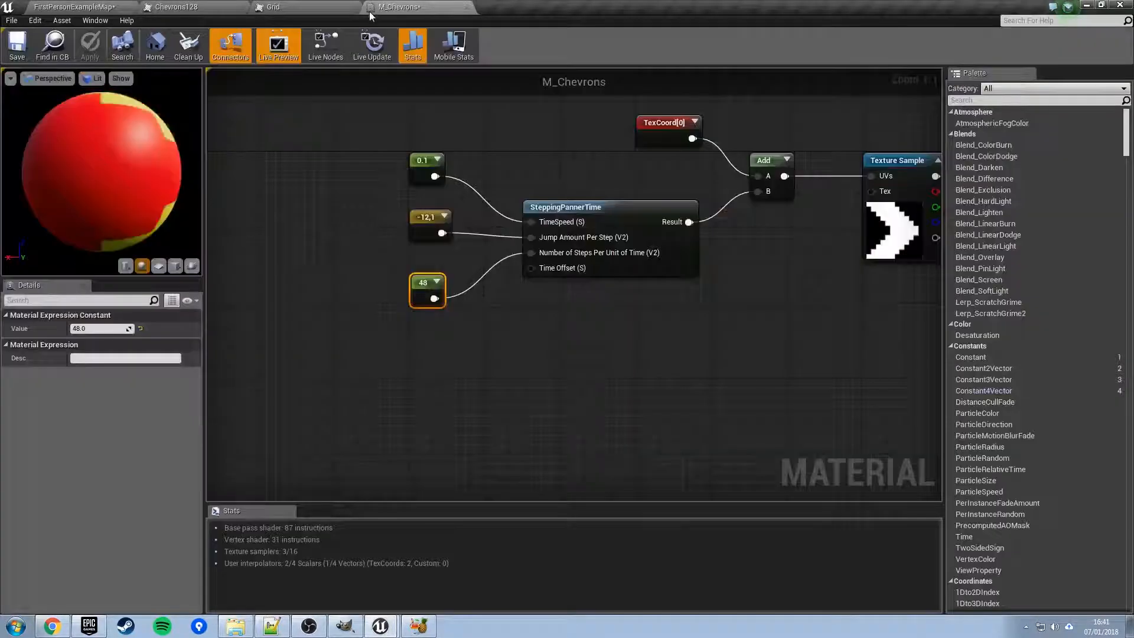
# - Move the M_Chevrons result node further from the color Lerp to make room for more nodes
pyautogui.moveTo(770, 365); pyautogui.dragTo(370, 381, button='right')
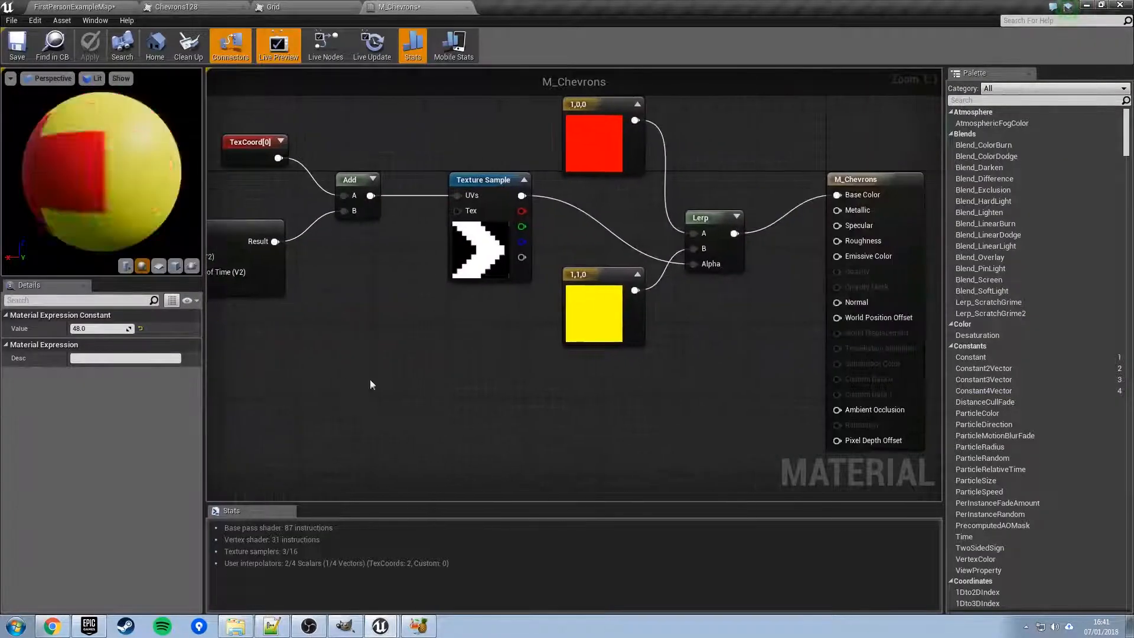
pyautogui.moveTo(633, 381); pyautogui.dragTo(429, 373, button='right')
pyautogui.click(828, 174)
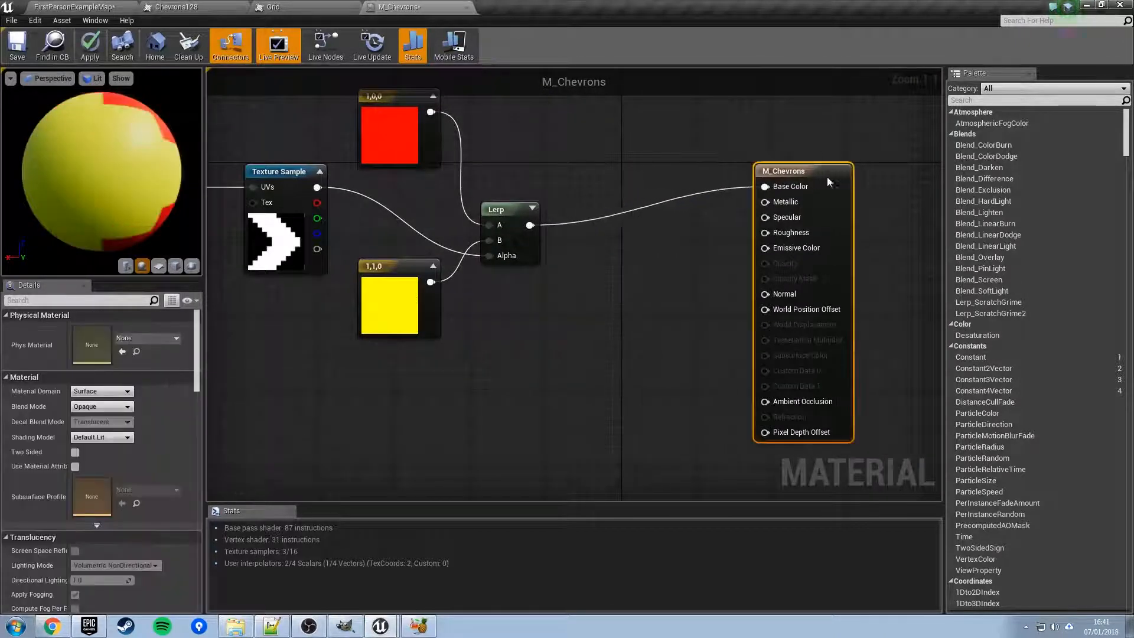
pyautogui.moveTo(848, 178); pyautogui.dragTo(843, 179)
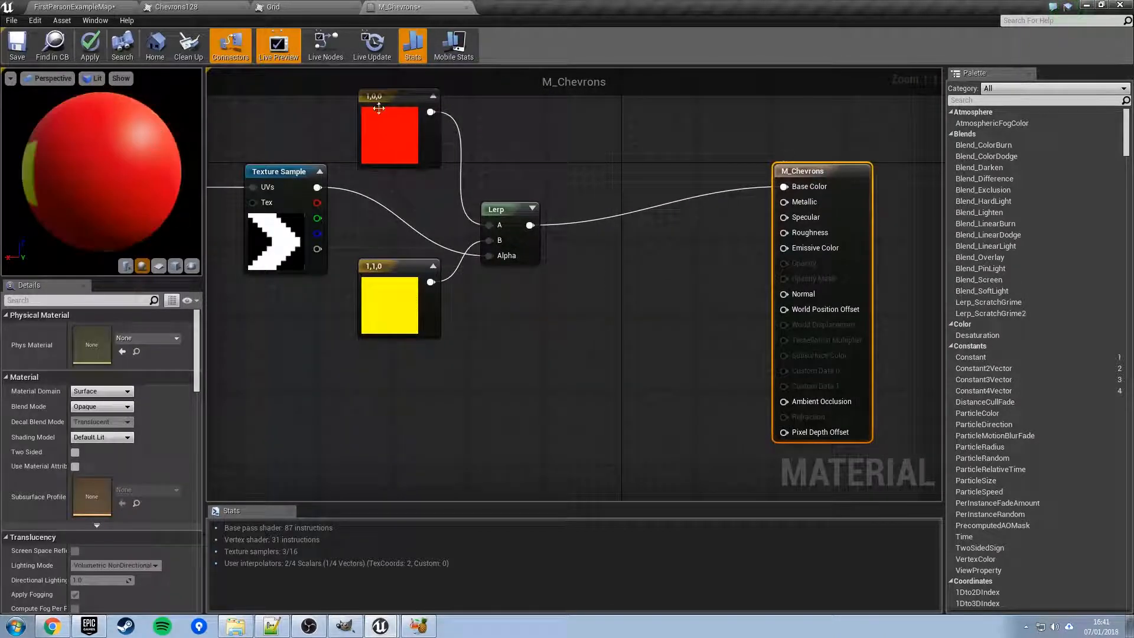
# - Examine the Grid texture, and add a second Lerp node between the color Lerp and the M_Chevrons result node
pyautogui.click(310, 9)
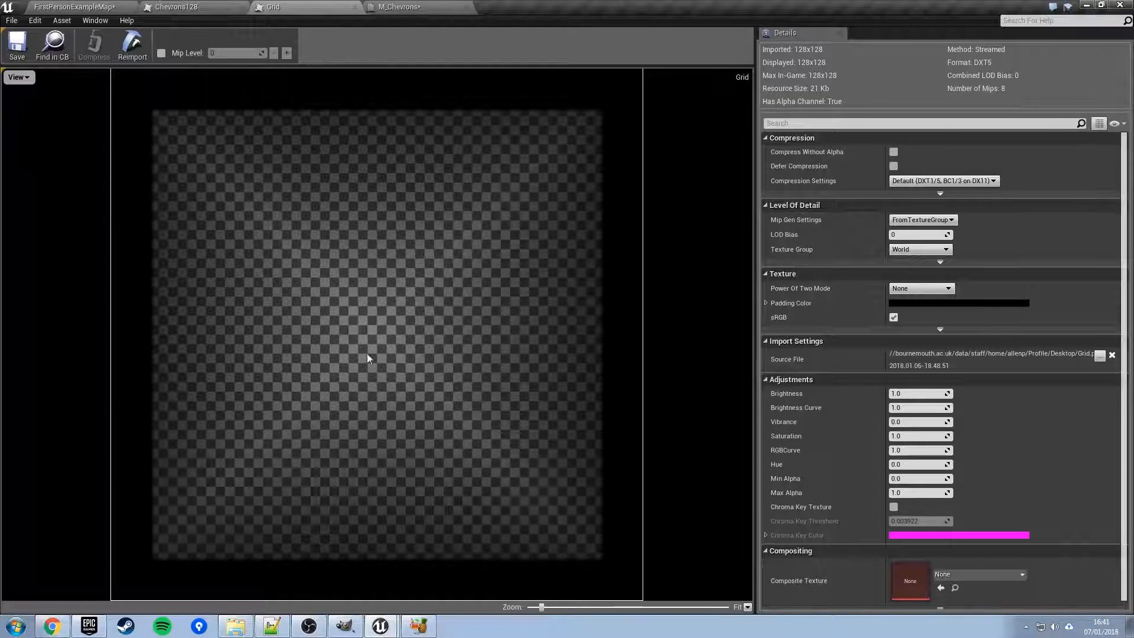
pyautogui.click(407, 8)
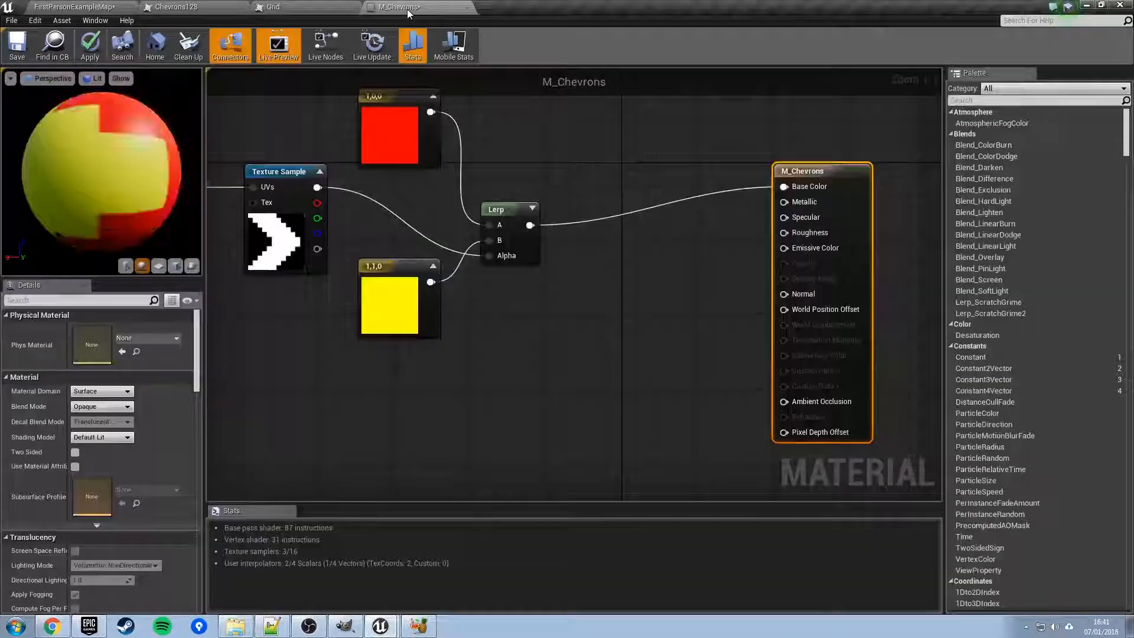
pyautogui.moveTo(455, 180); pyautogui.dragTo(564, 295)
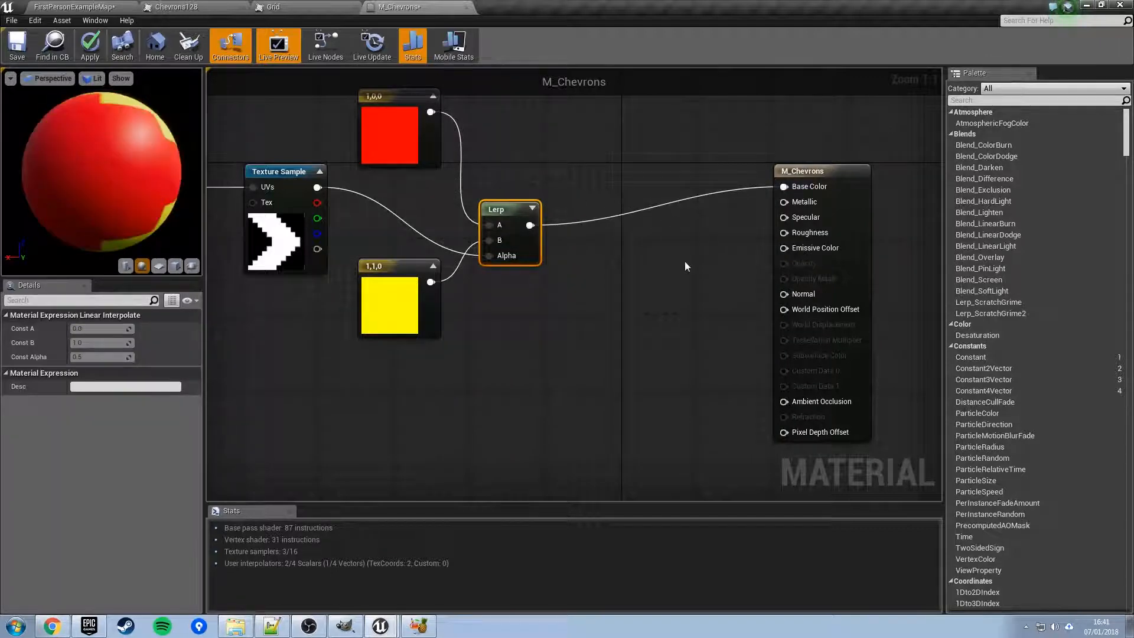
pyautogui.click(630, 235)
pyautogui.click(652, 234)
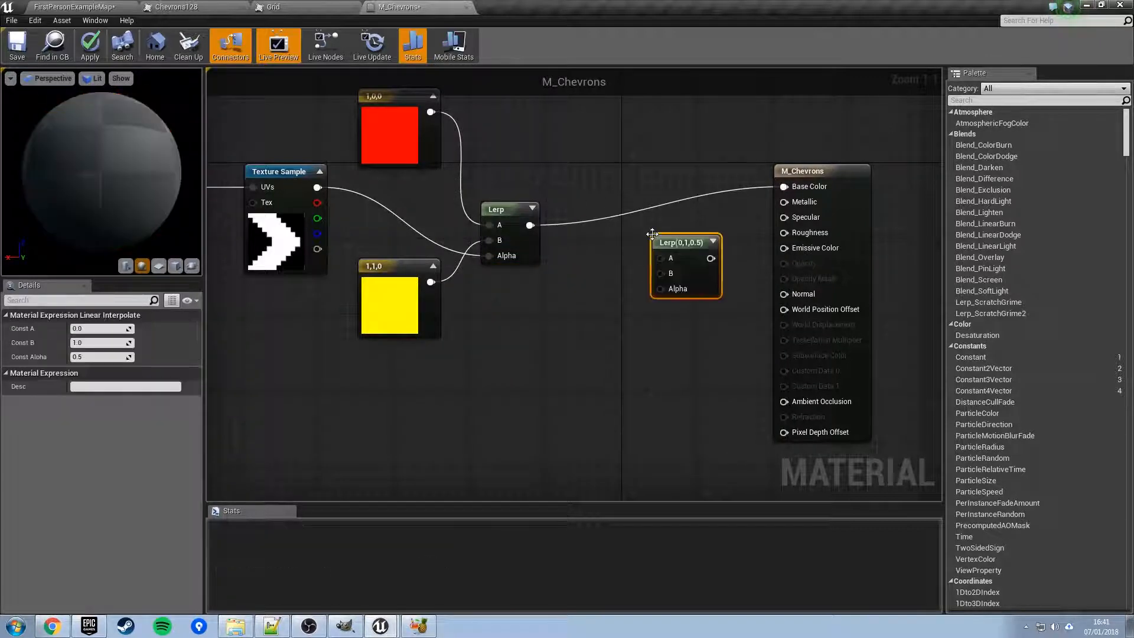
pyautogui.moveTo(687, 244)
pyautogui.mouseDown()
pyautogui.moveTo(661, 254)
pyautogui.moveTo(680, 253)
pyautogui.mouseUp()
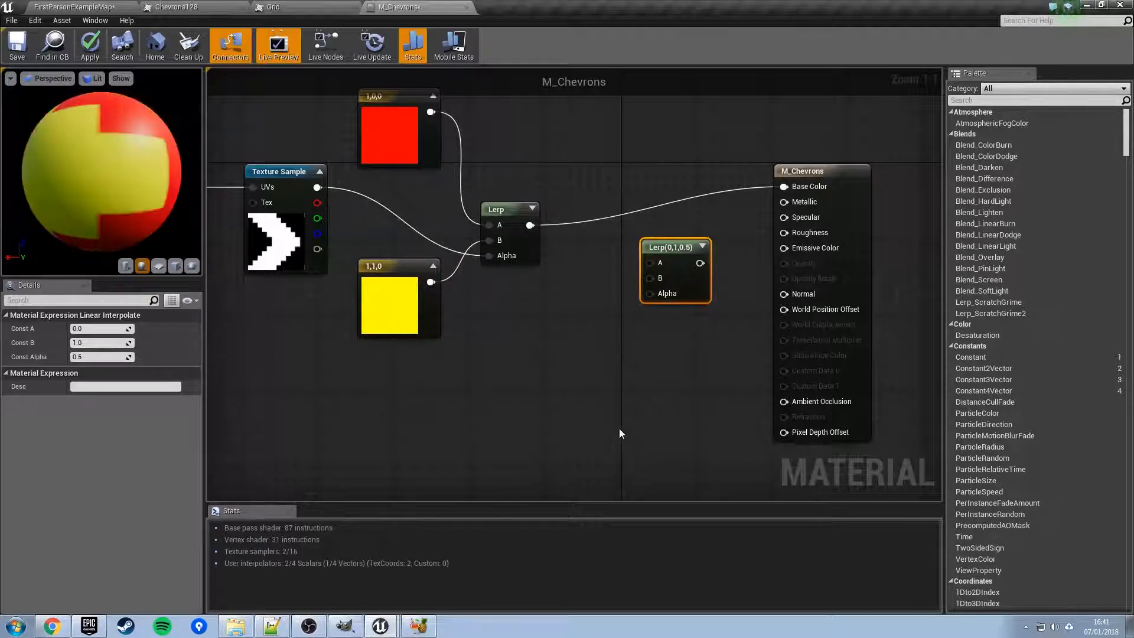
# - Add a Texture Sample node using the Grid texture and place it below the two Lerp nodes
pyautogui.click(584, 331)
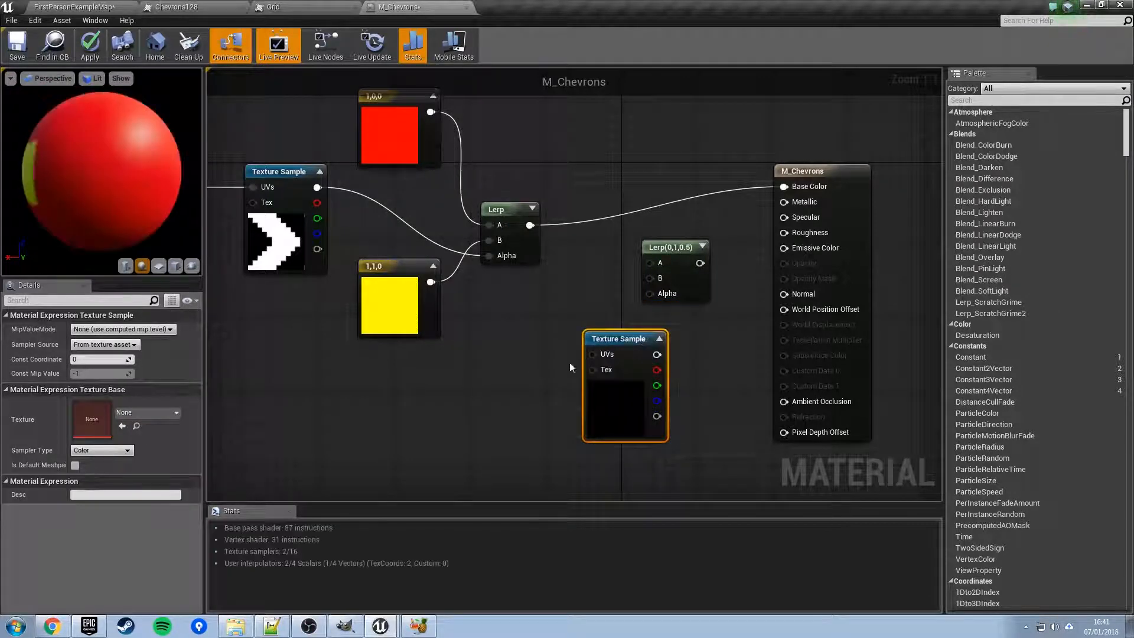
pyautogui.click(148, 412)
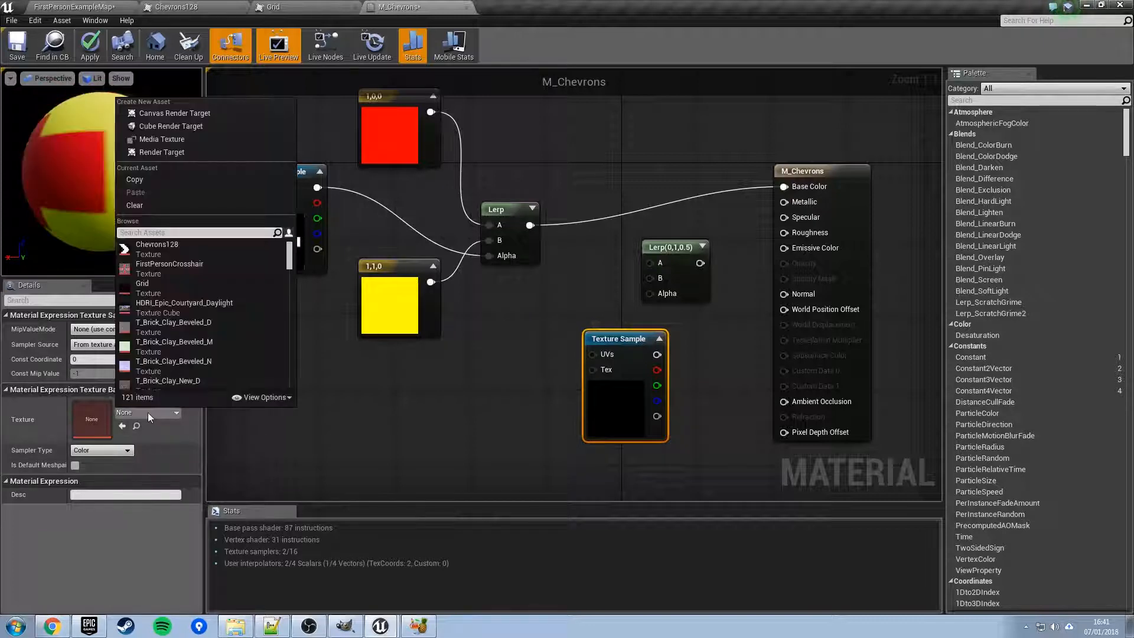
pyautogui.write('grid')
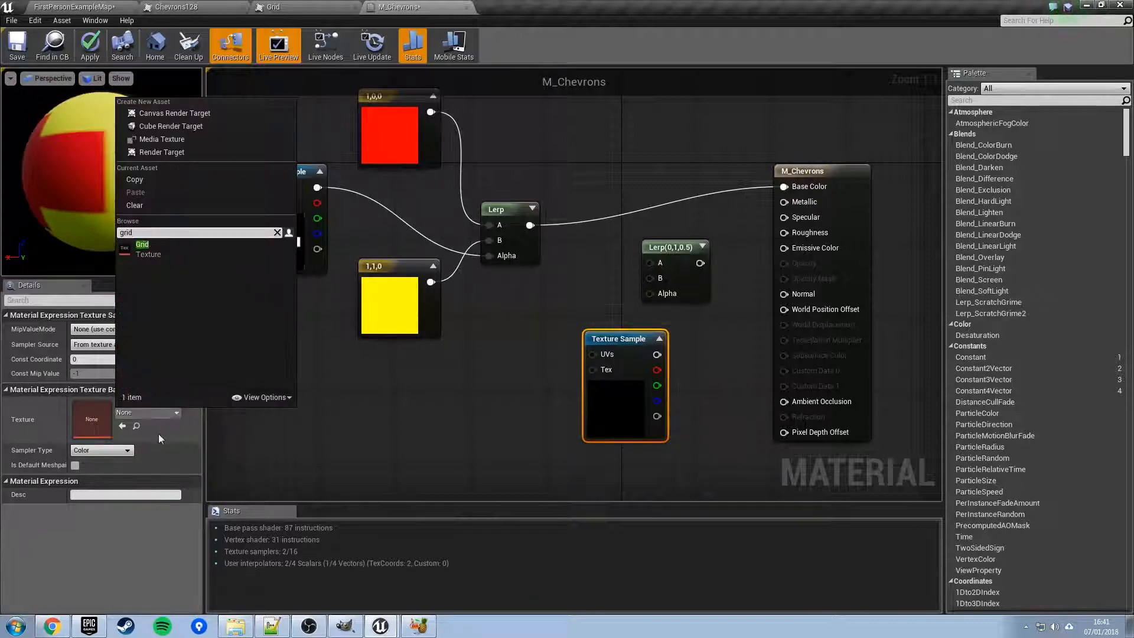
pyautogui.click(158, 246)
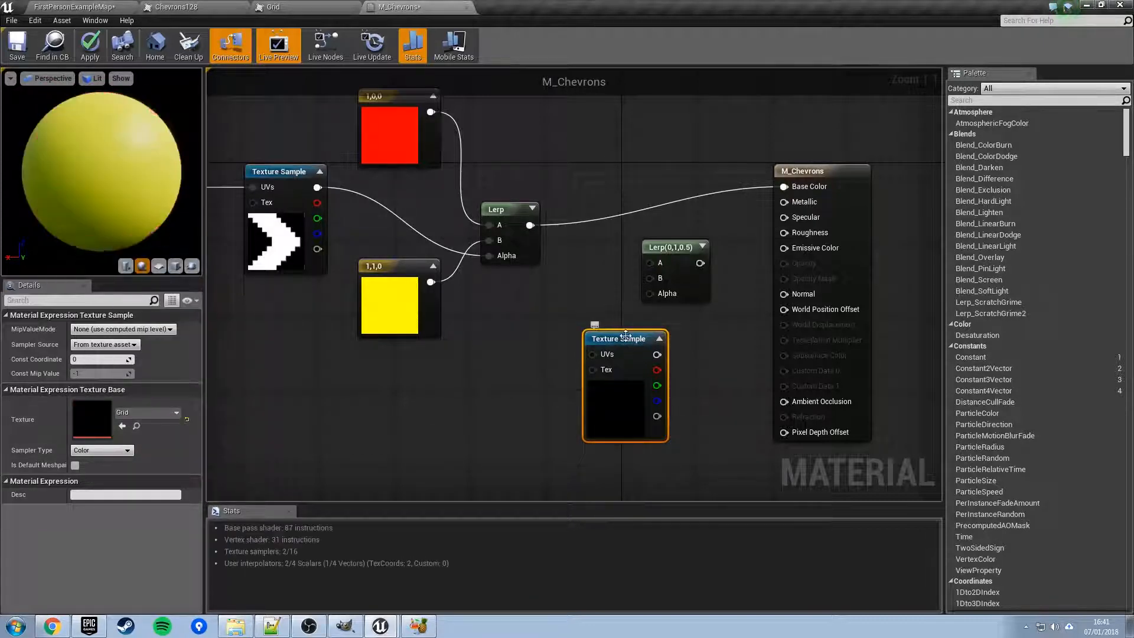
pyautogui.moveTo(620, 338); pyautogui.dragTo(554, 351)
# - Connect the color Lerp to the new Lerp's A, Grid's RGB and alpha to its B and Alpha, and its output to Base Color
pyautogui.moveTo(668, 247); pyautogui.dragTo(687, 266)
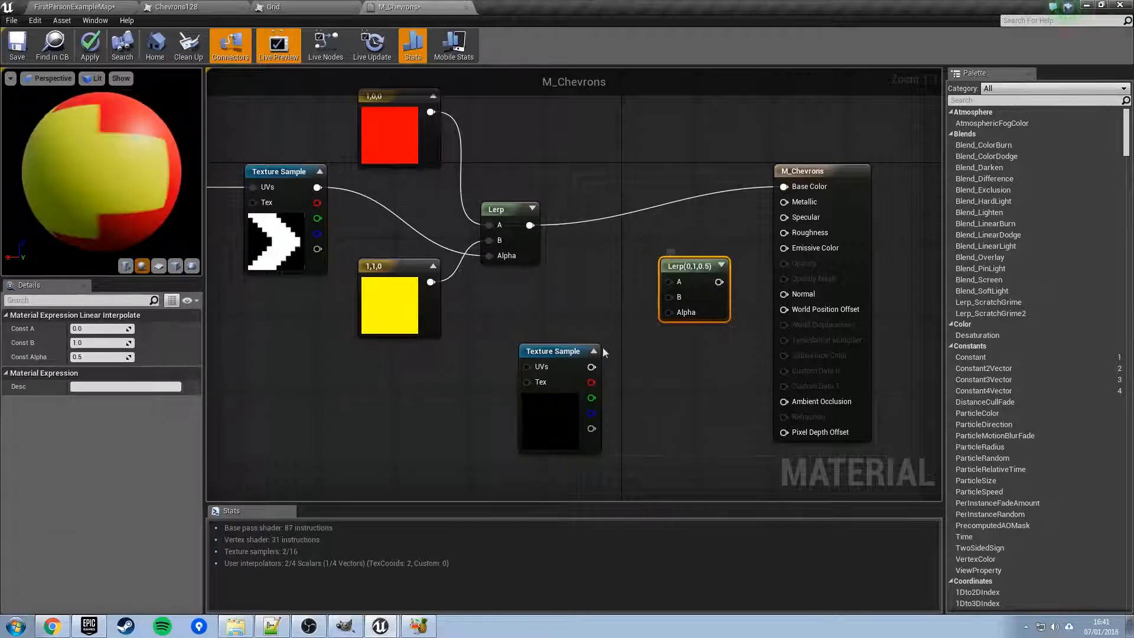
pyautogui.moveTo(591, 366); pyautogui.dragTo(653, 340)
pyautogui.moveTo(678, 300); pyautogui.dragTo(675, 299)
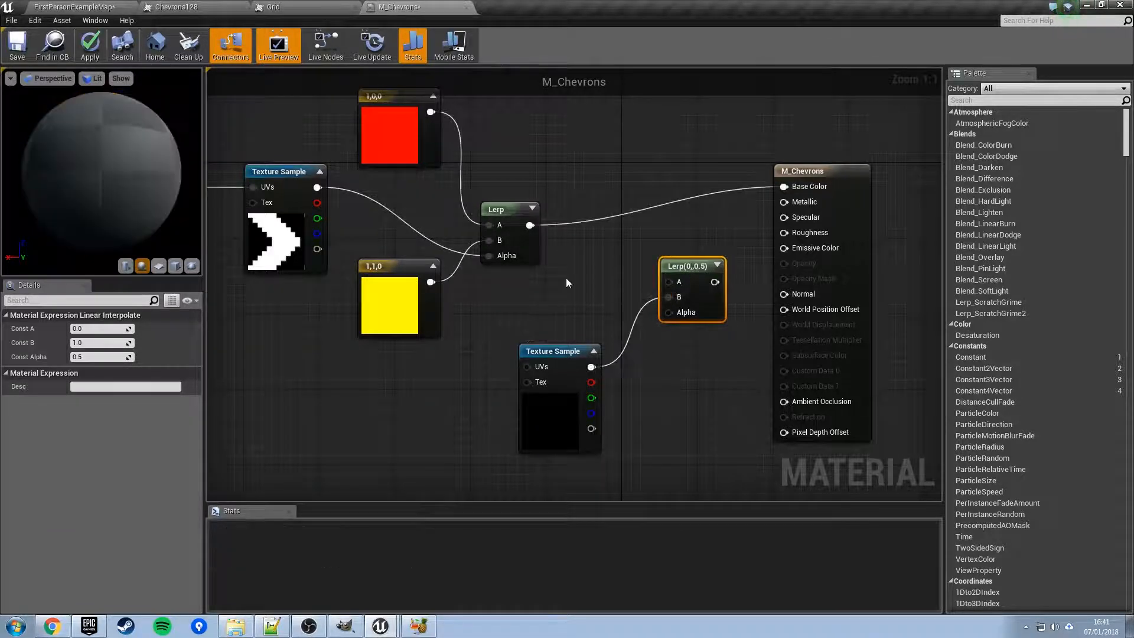
pyautogui.moveTo(530, 225); pyautogui.dragTo(791, 187)
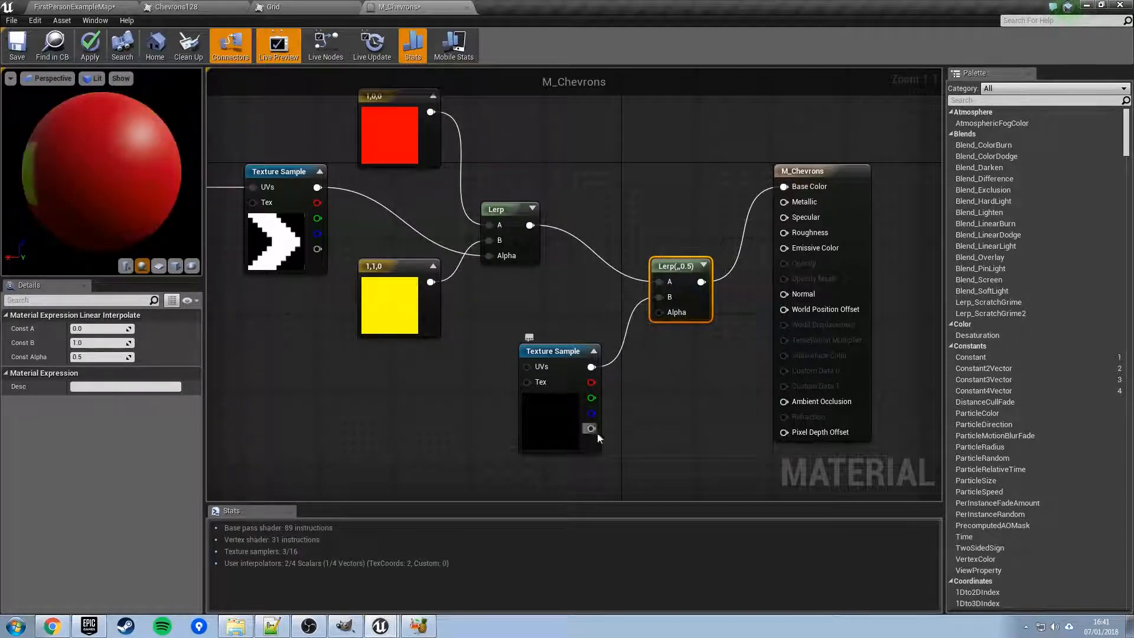
pyautogui.moveTo(593, 429); pyautogui.dragTo(653, 401)
pyautogui.moveTo(669, 319); pyautogui.dragTo(671, 320)
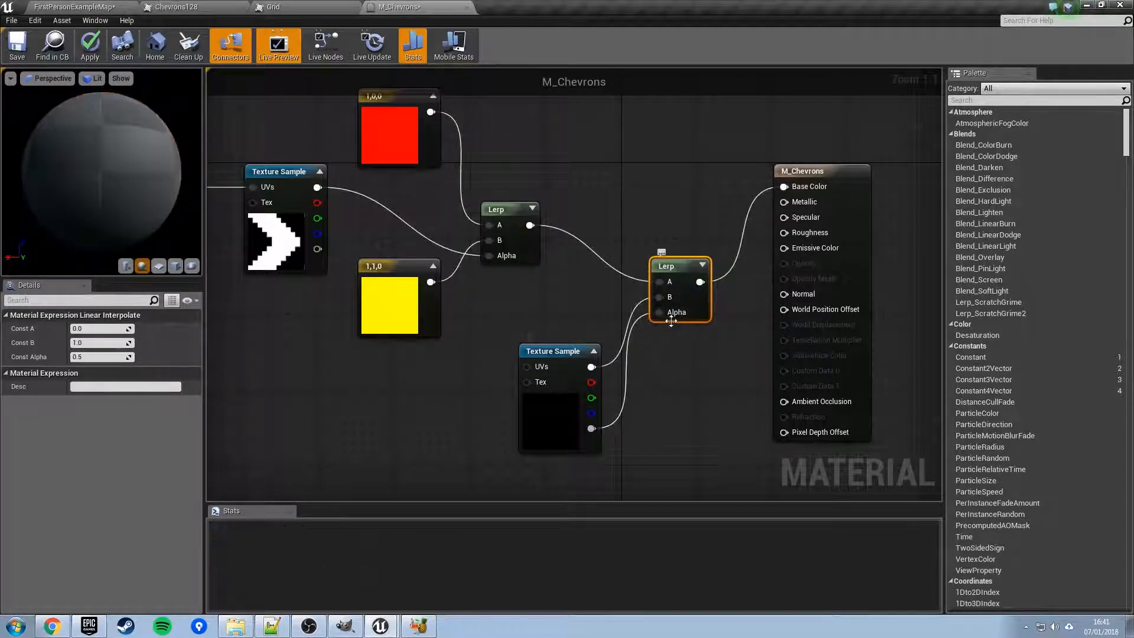
# - Review the Grid texture, then apply the grid overlay to the material and check it on the sign in the level
pyautogui.click(303, 8)
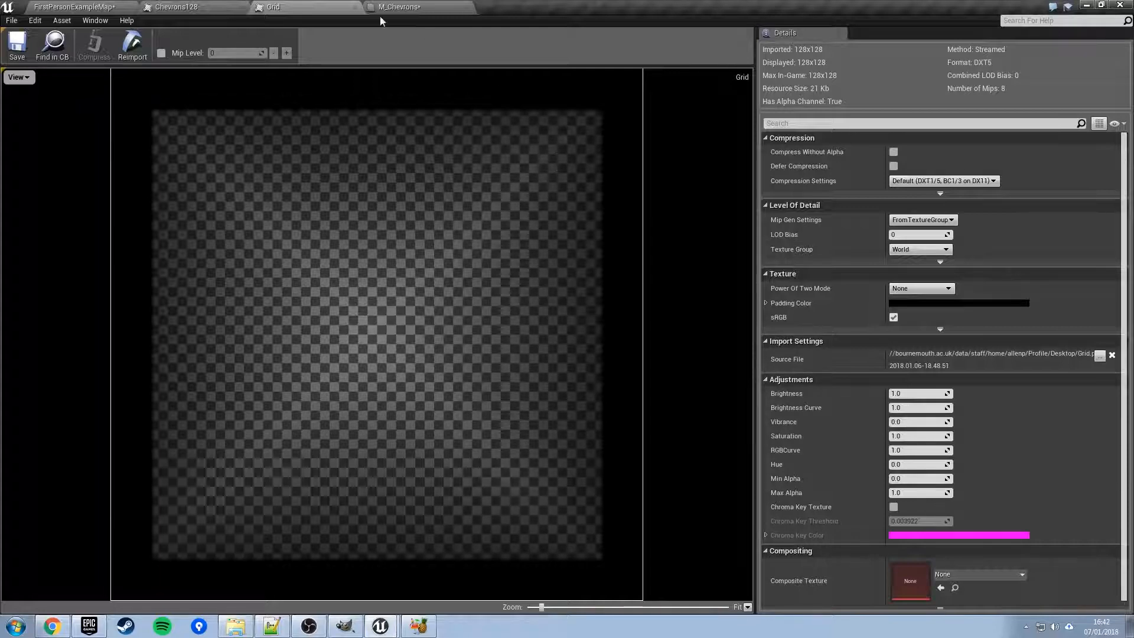
pyautogui.click(420, 7)
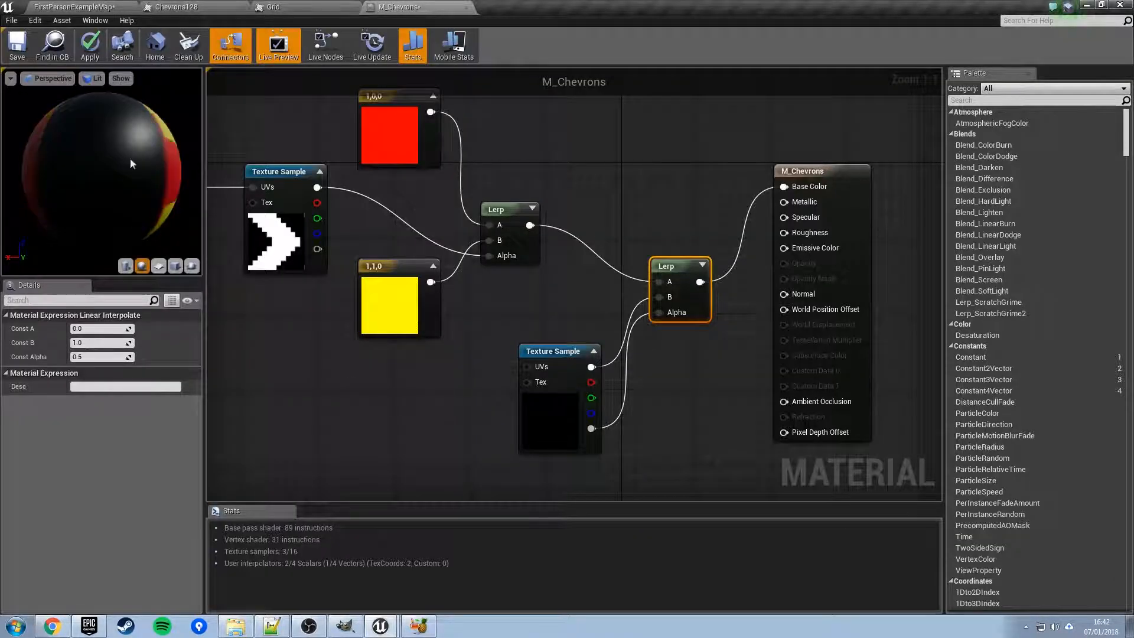
pyautogui.moveTo(452, 395); pyautogui.dragTo(560, 359, button='right')
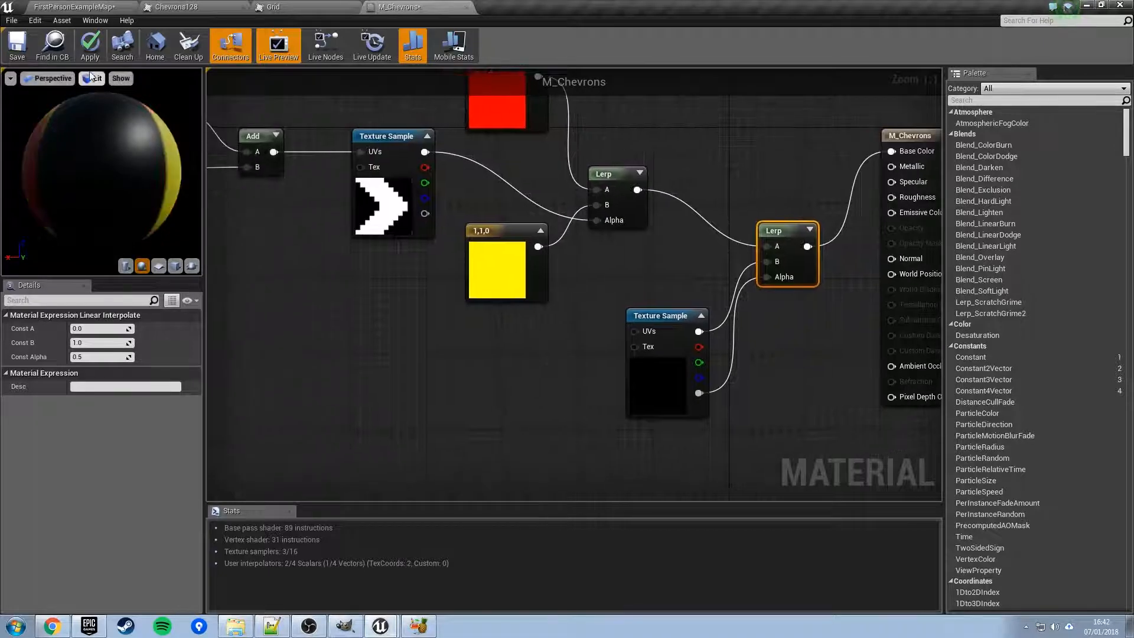
pyautogui.click(98, 55)
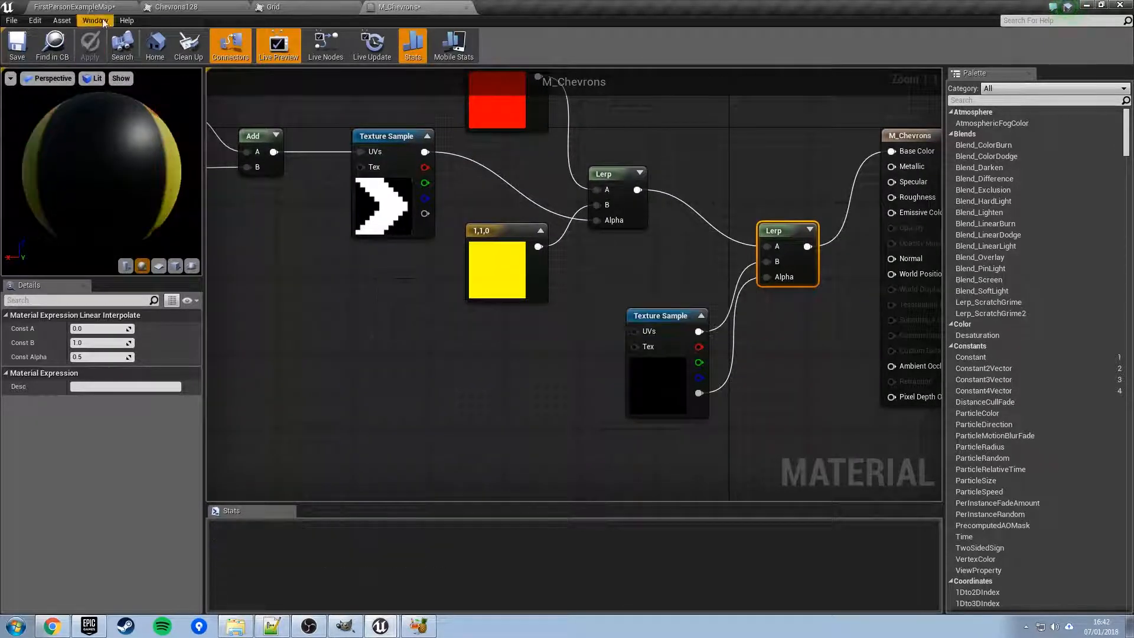
pyautogui.click(82, 7)
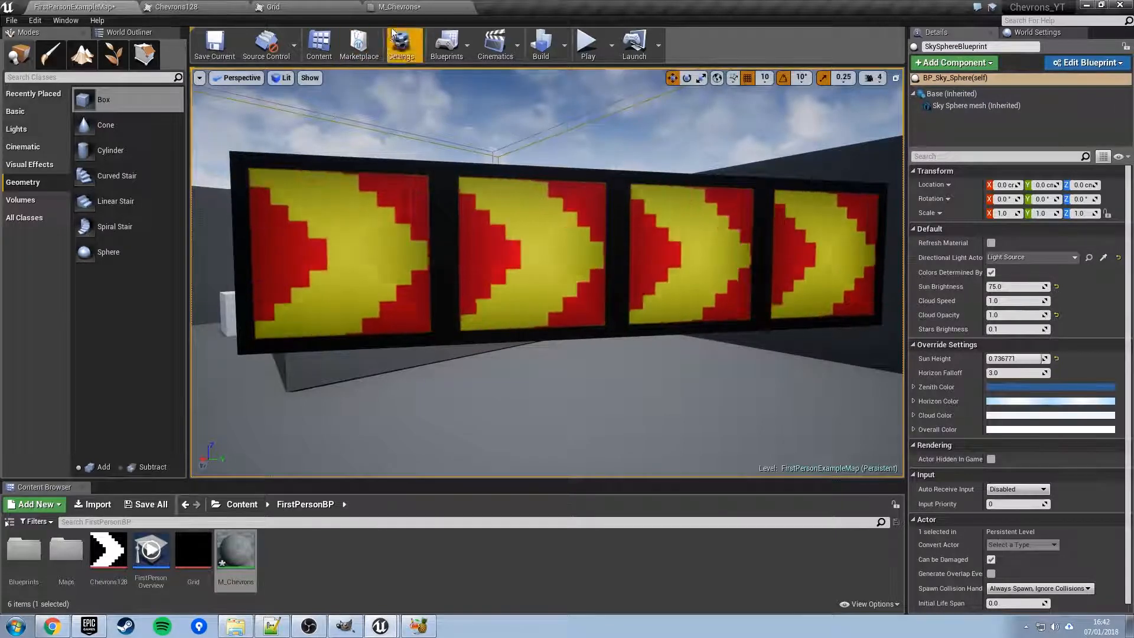
pyautogui.click(402, 6)
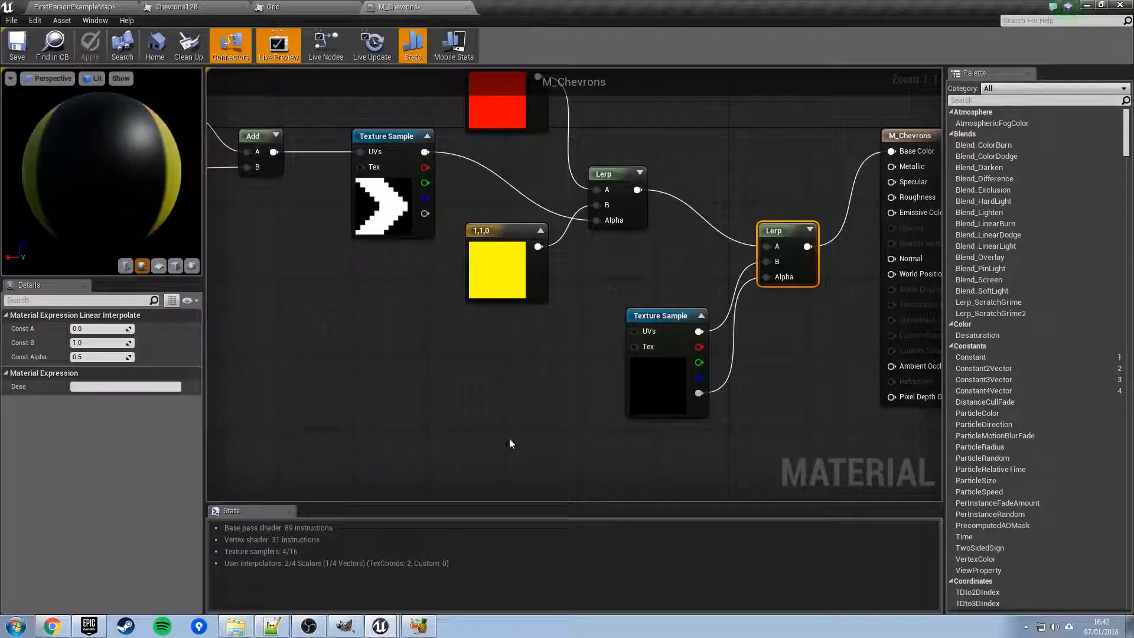
# - Add a TextureCoordinate node to the graph and connect it to the UVs of the Grid Texture Sample
pyautogui.rightClick(467, 336)
pyautogui.write('texture')
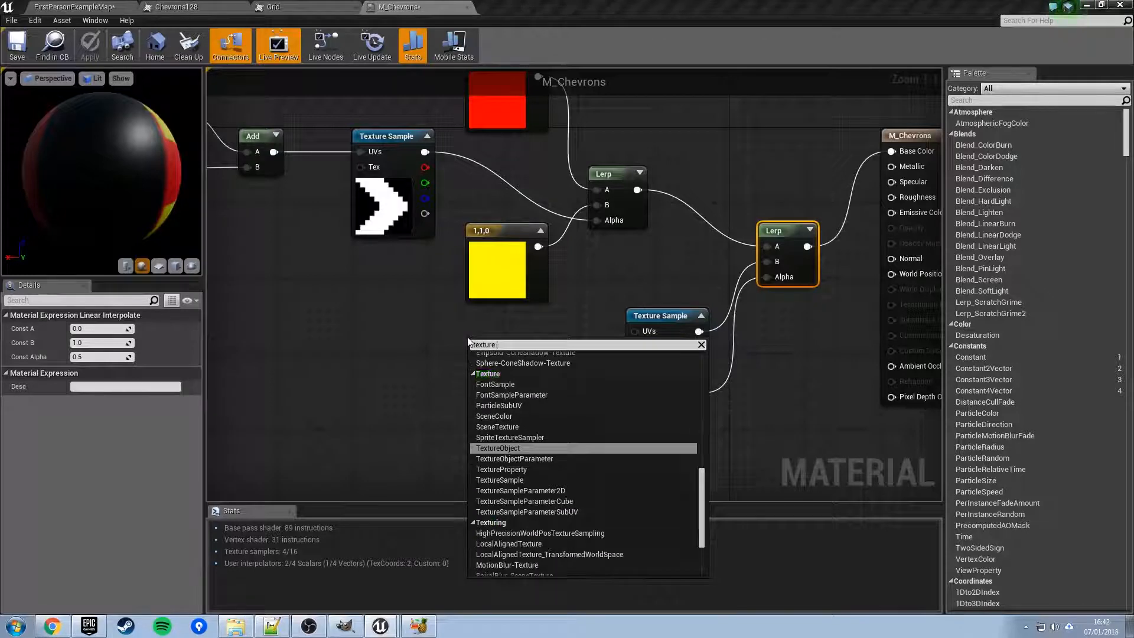
pyautogui.write(' coord')
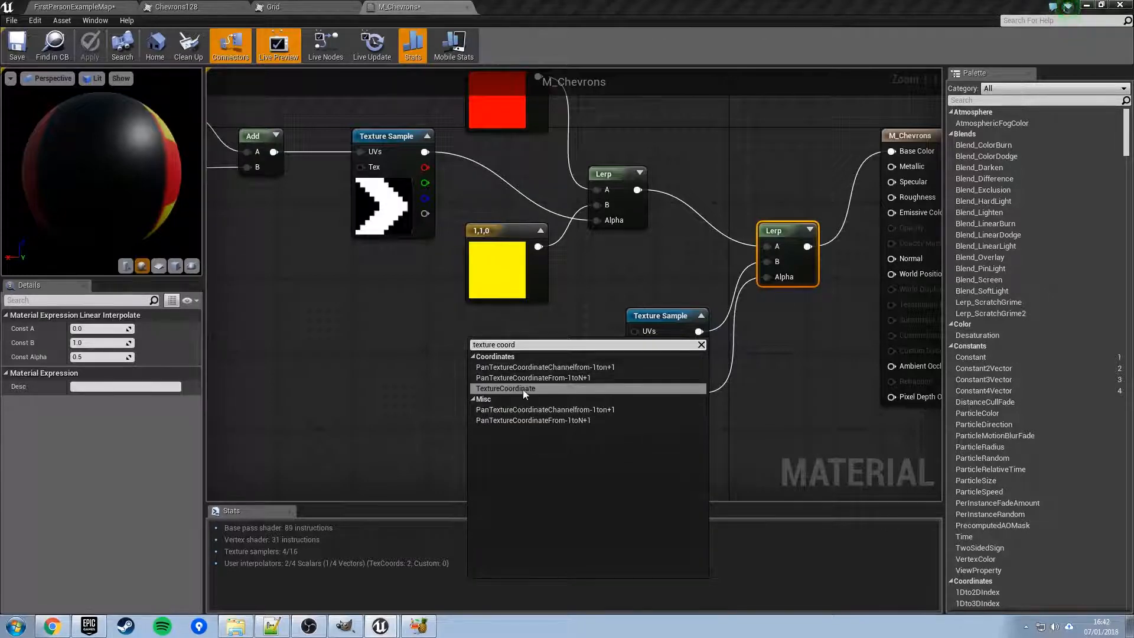
pyautogui.click(523, 389)
pyautogui.moveTo(524, 361); pyautogui.dragTo(572, 361)
pyautogui.moveTo(636, 332); pyautogui.dragTo(637, 332)
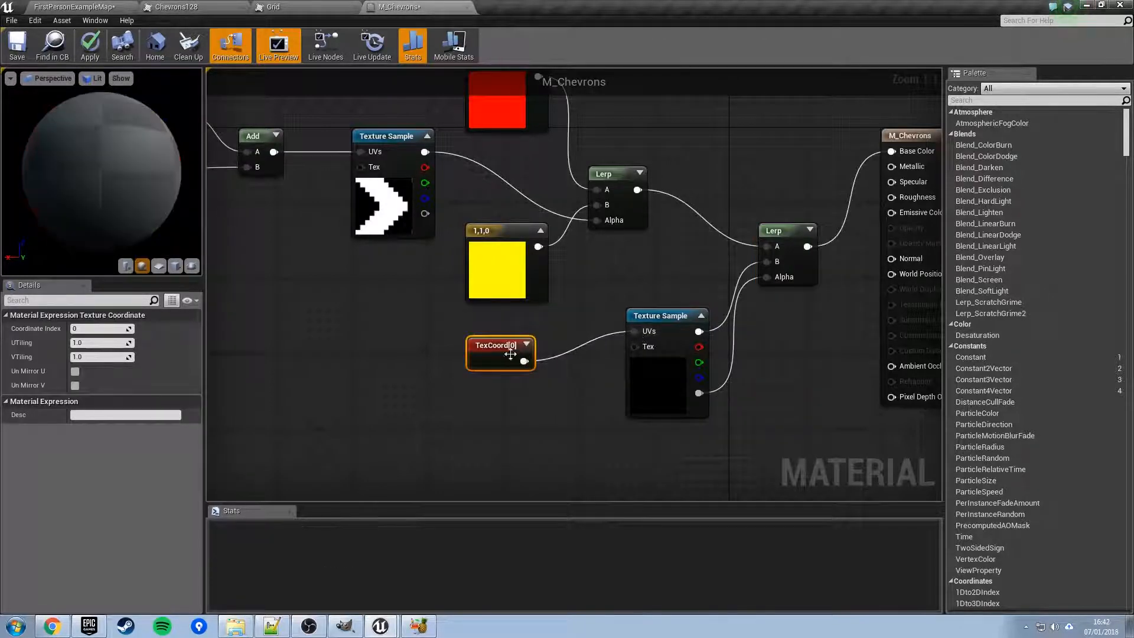
pyautogui.moveTo(497, 346); pyautogui.dragTo(513, 343)
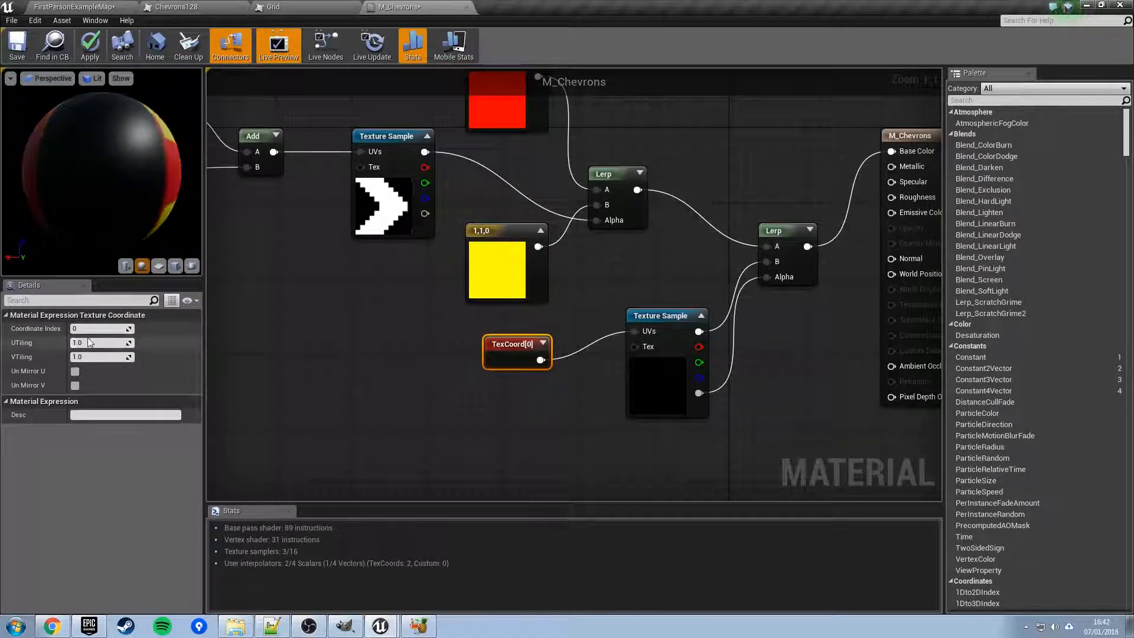
# - Set both UTiling and VTiling of the Grid texture's TexCoord node to 12
pyautogui.write('12')
pyautogui.click(104, 357)
pyautogui.write('12')
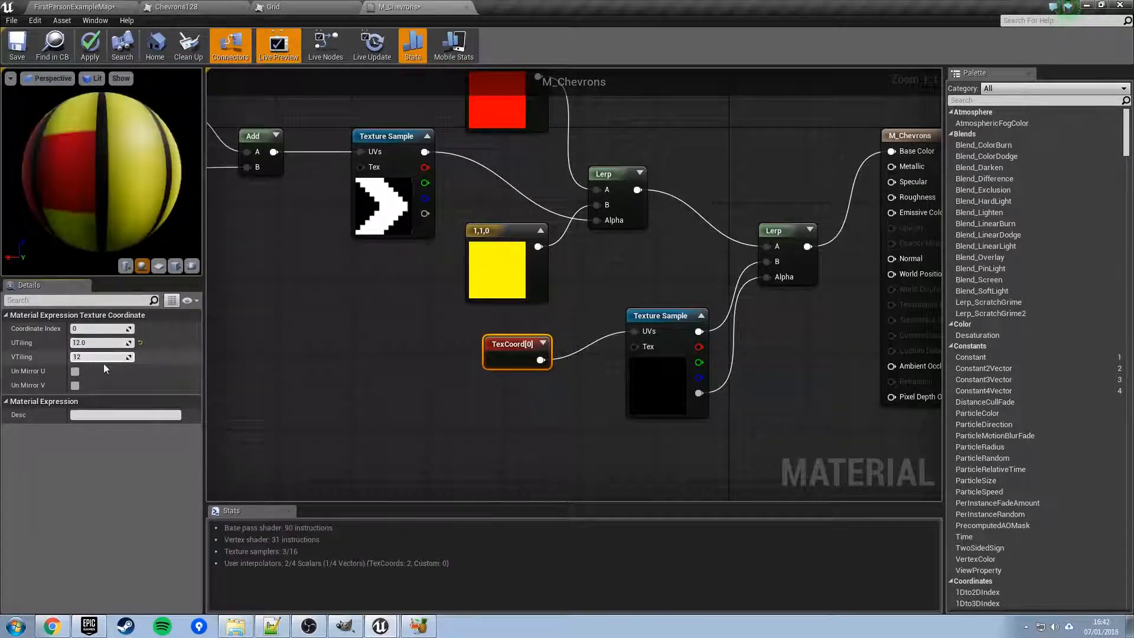
# - Apply the Grid tiling change to the material and check the tiled grid on the chevron sign in the level
pyautogui.press('Return')
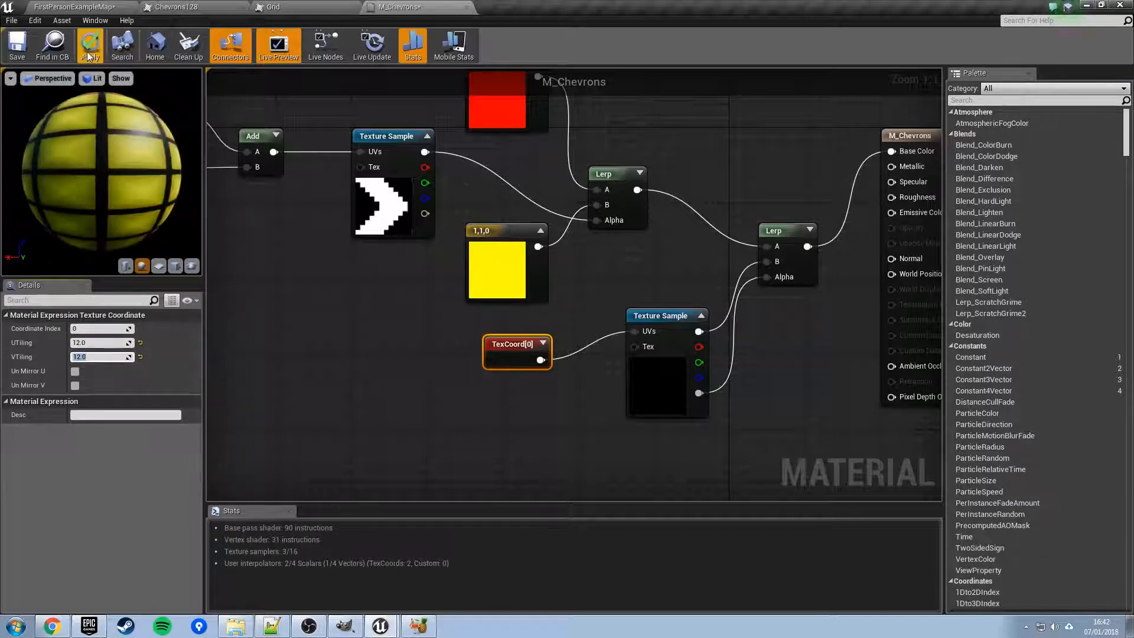
pyautogui.click(90, 47)
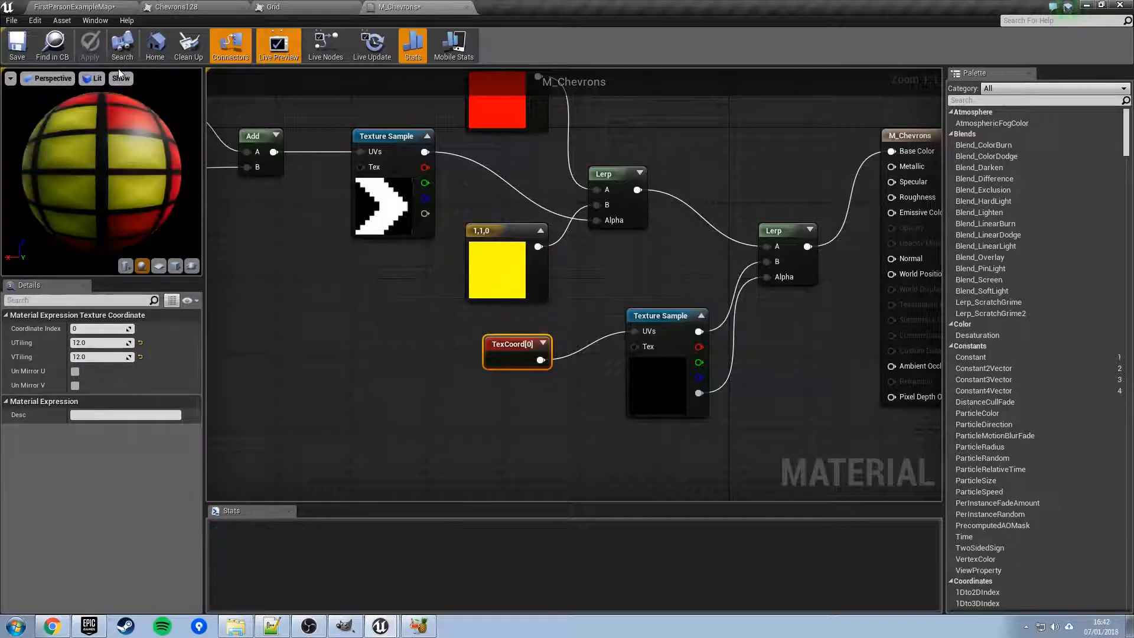
pyautogui.click(70, 7)
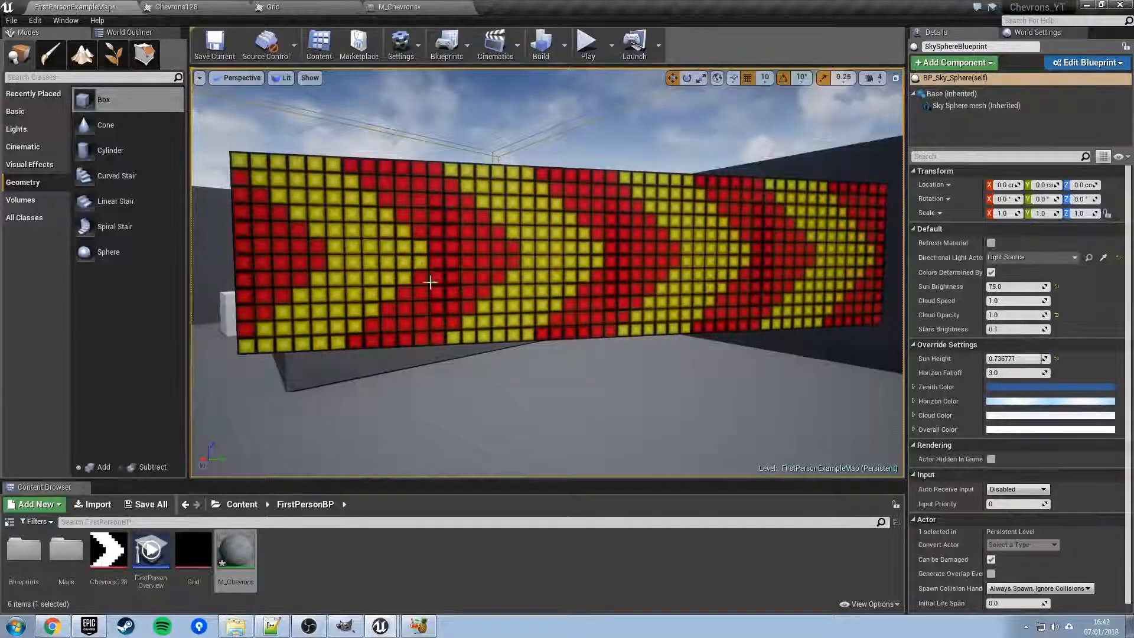
pyautogui.moveTo(463, 362); pyautogui.dragTo(443, 362, button='right')
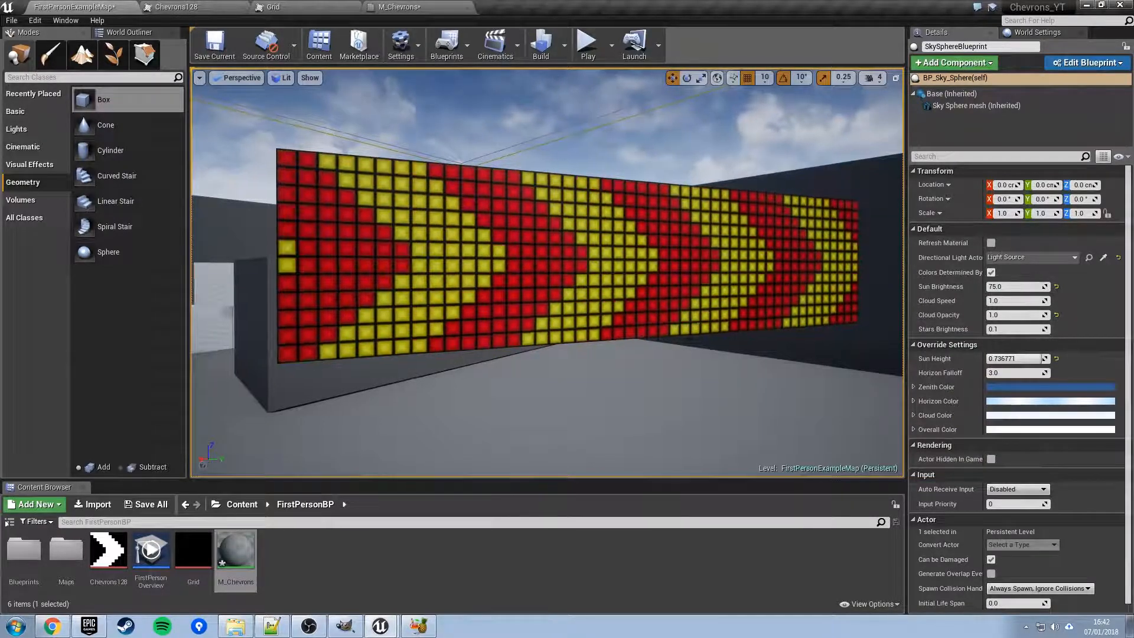
# - Select the Light Source in the level and rotate it 80 degrees so it points slightly upward, darkening the scene
pyautogui.moveTo(547, 272); pyautogui.dragTo(496, 269, button='right')
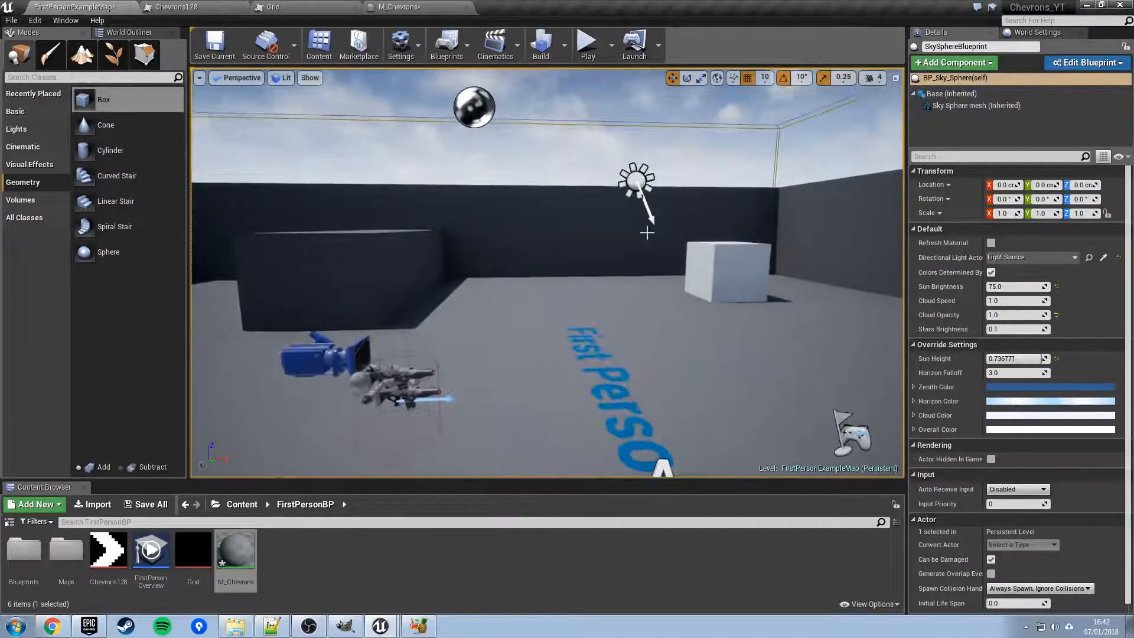
pyautogui.click(636, 181)
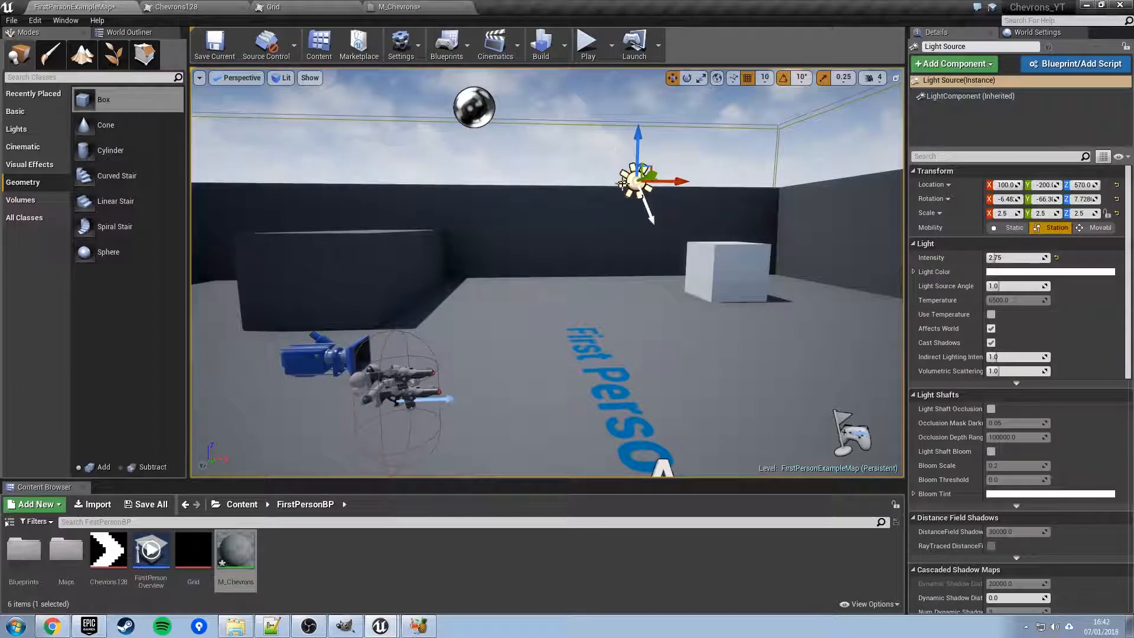
pyautogui.moveTo(497, 269)
pyautogui.mouseDown(button='right')
pyautogui.moveTo(499, 169)
pyautogui.moveTo(505, 248)
pyautogui.moveTo(473, 251)
pyautogui.moveTo(491, 247)
pyautogui.mouseUp(button='right')
pyautogui.press('w')
pyautogui.press('e')
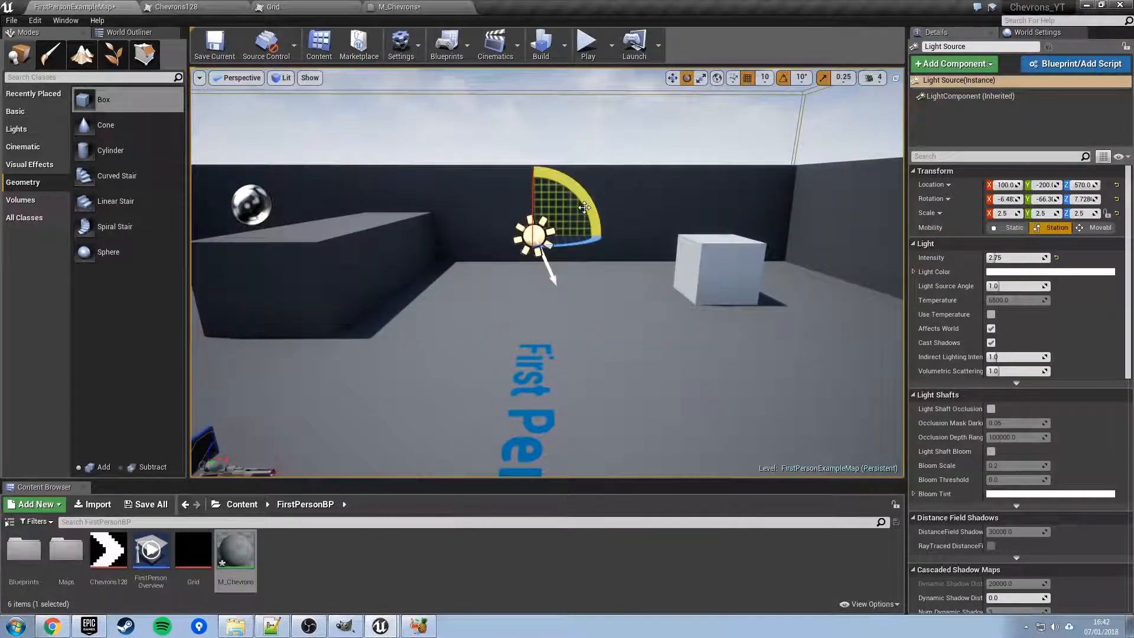
pyautogui.moveTo(603, 236); pyautogui.dragTo(560, 168)
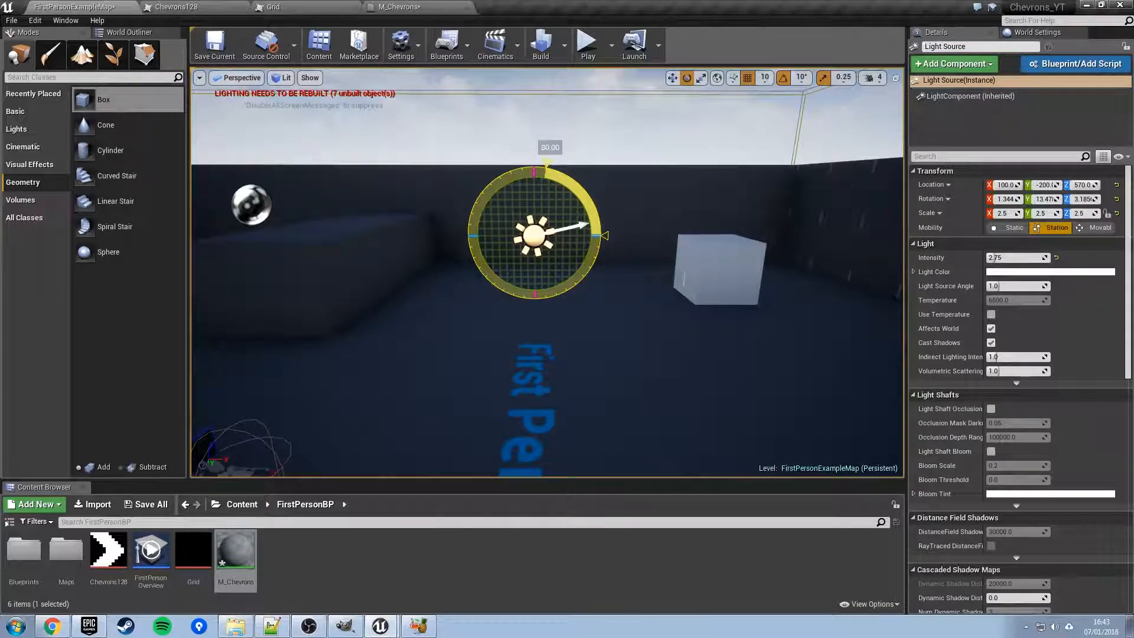
pyautogui.moveTo(547, 163); pyautogui.dragTo(549, 165)
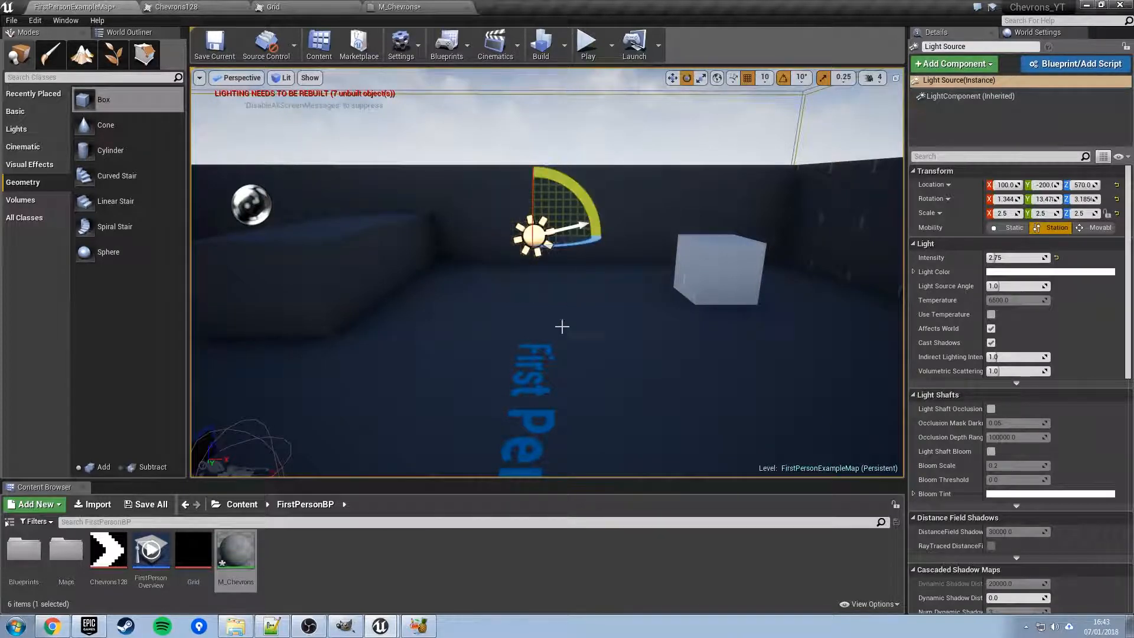
# - Refresh the material of the sky sphere blueprint and check the sign under the darker lighting
pyautogui.moveTo(562, 326); pyautogui.dragTo(413, 265, button='right')
pyautogui.click(604, 194)
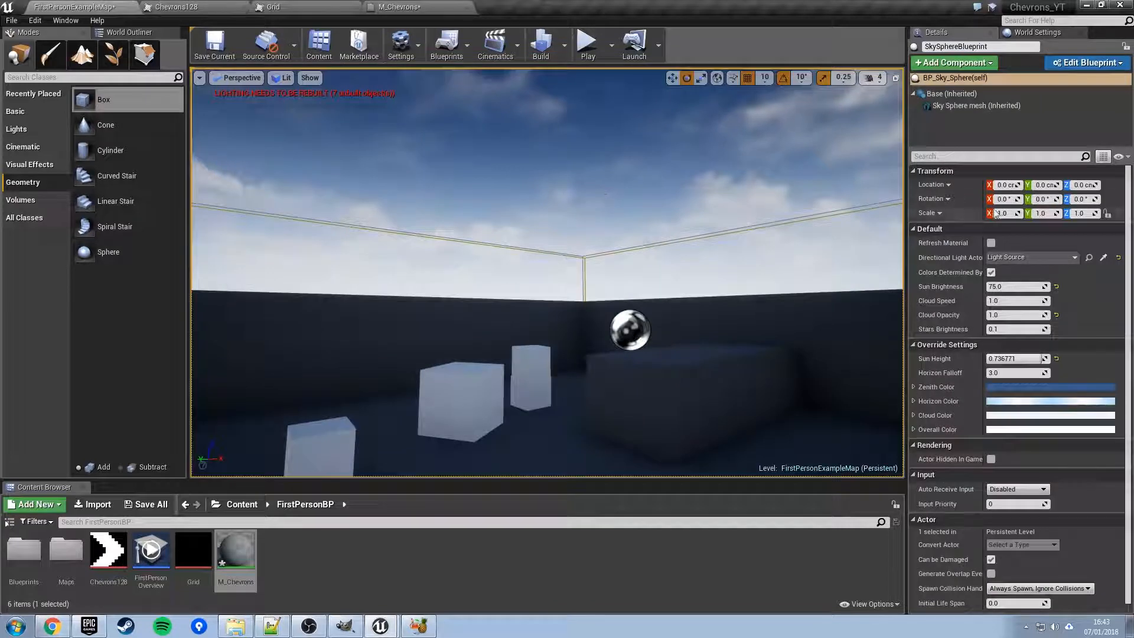
pyautogui.click(990, 243)
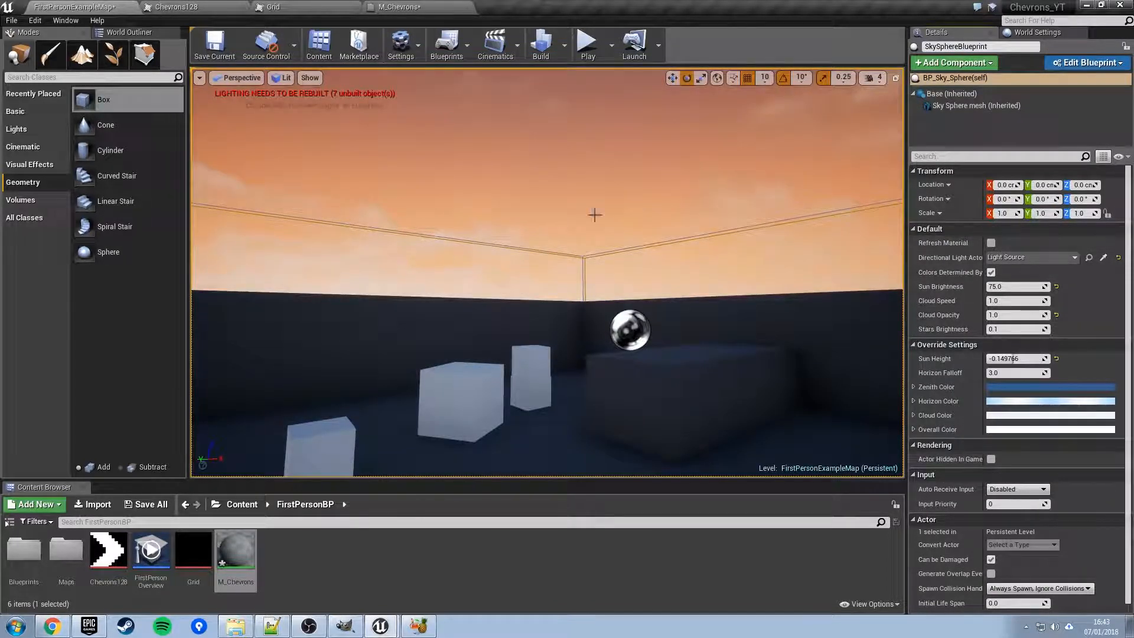
pyautogui.moveTo(595, 214); pyautogui.dragTo(588, 242, button='right')
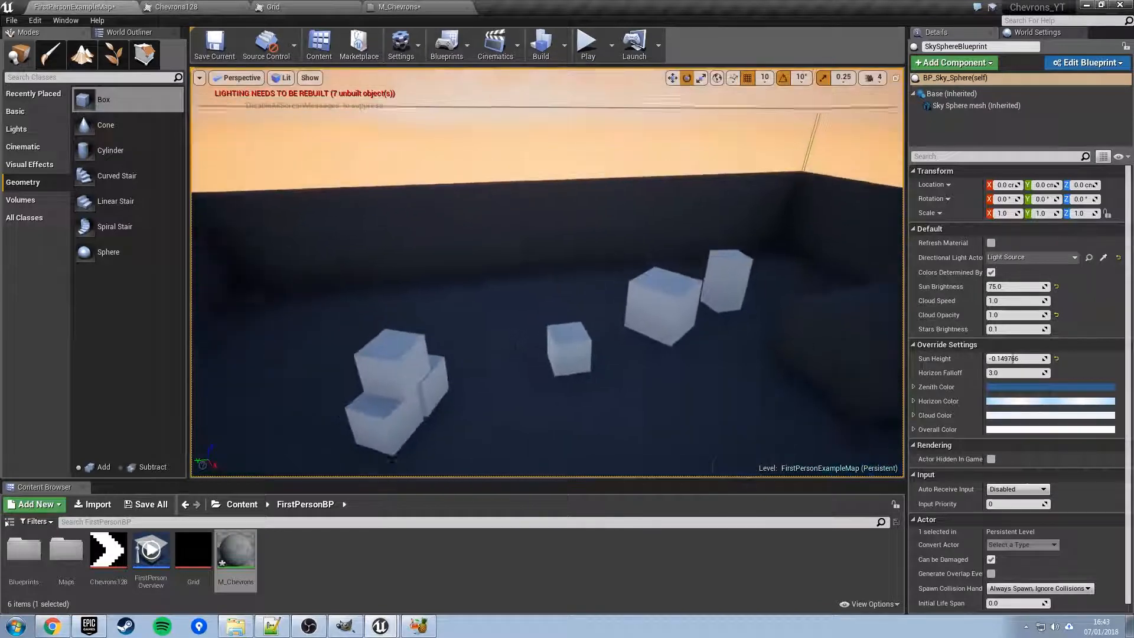
pyautogui.moveTo(667, 308); pyautogui.dragTo(650, 227, button='right')
pyautogui.moveTo(613, 278); pyautogui.dragTo(627, 260, button='right')
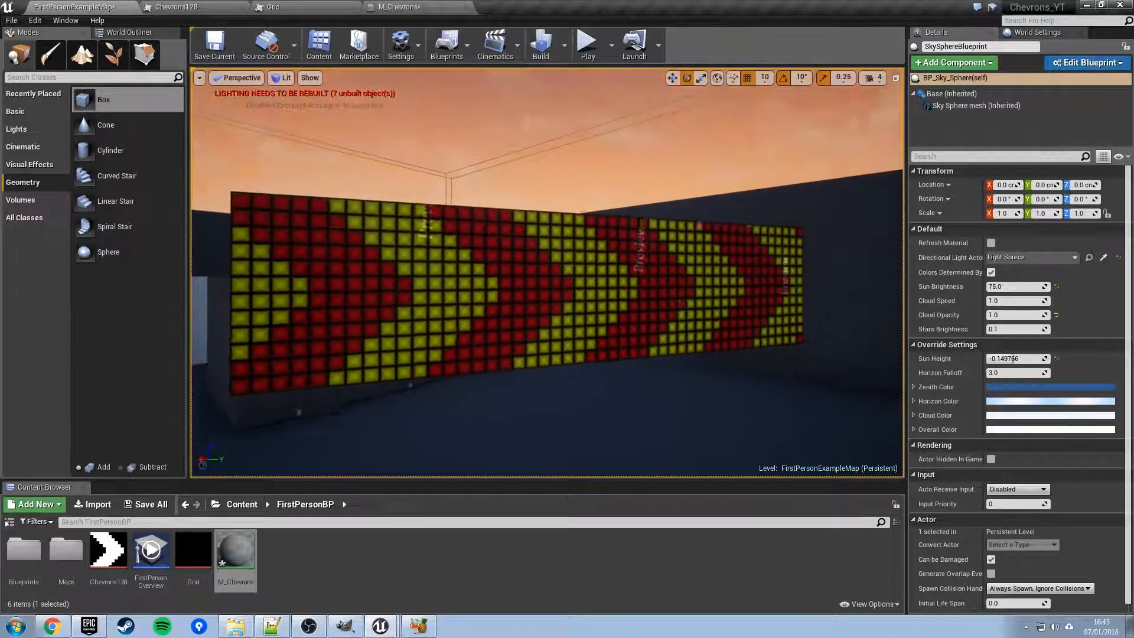
pyautogui.moveTo(577, 309); pyautogui.dragTo(579, 322, button='right')
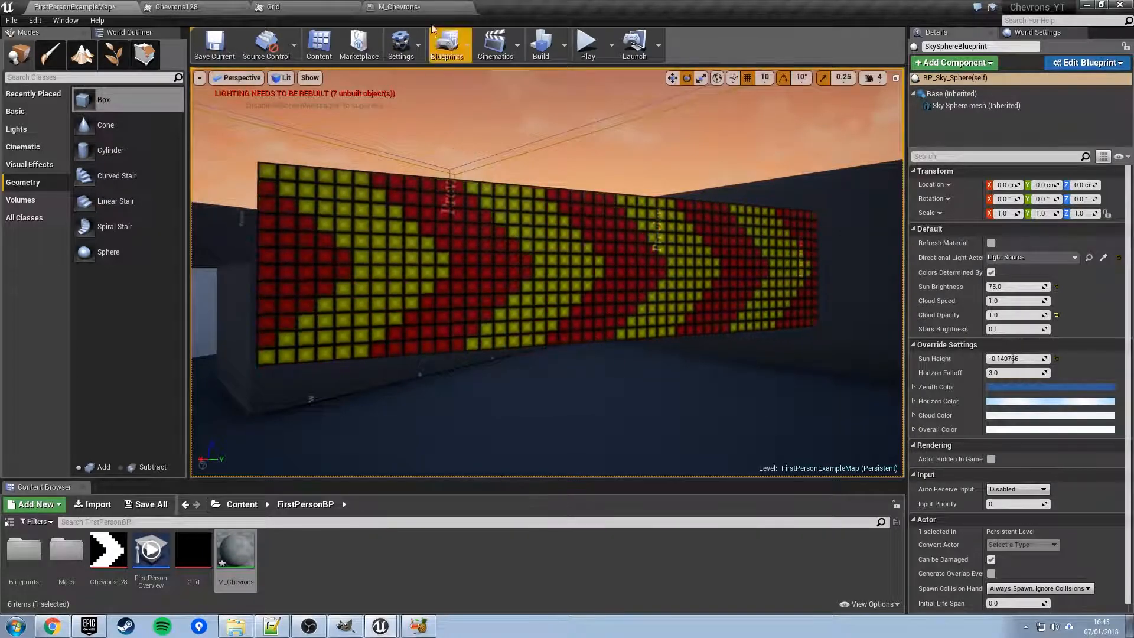
# - Space out the M_Chevrons result node and the grid Lerp, and connect that Lerp's output to Emissive Color as well
pyautogui.click(411, 7)
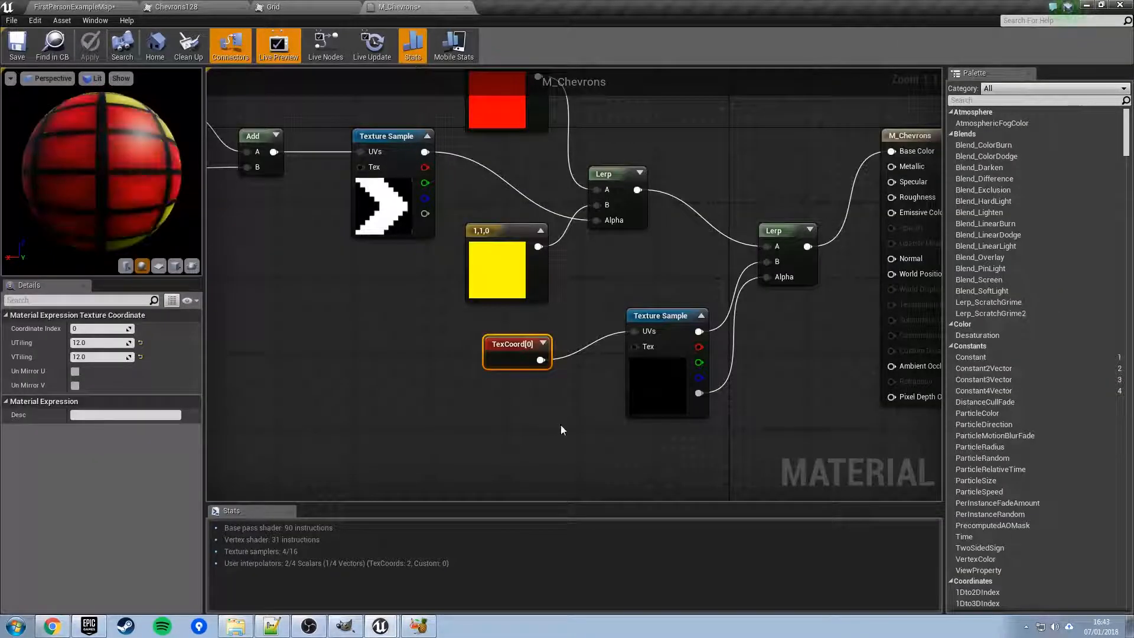
pyautogui.moveTo(769, 373); pyautogui.dragTo(515, 389, button='right')
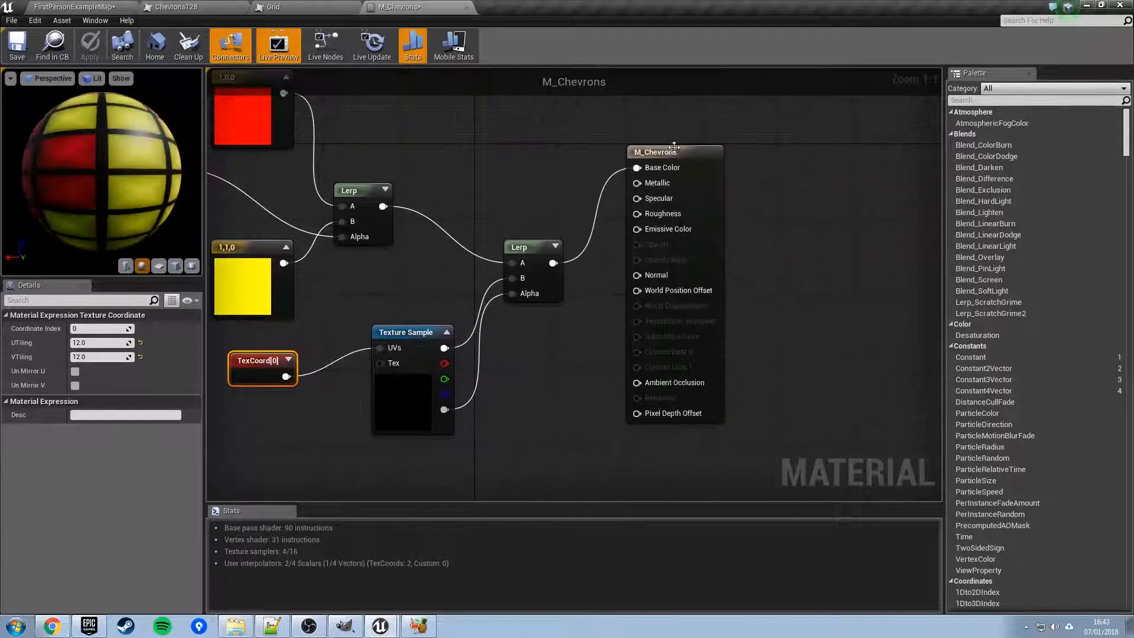
pyautogui.moveTo(674, 147); pyautogui.dragTo(826, 147)
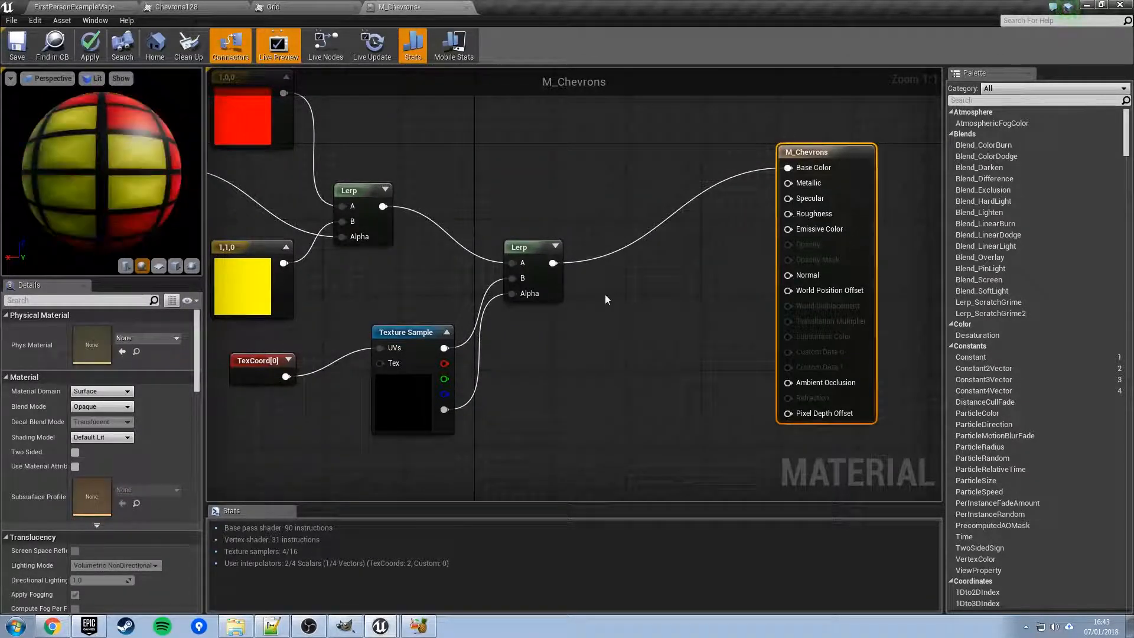
pyautogui.moveTo(542, 255); pyautogui.dragTo(552, 198)
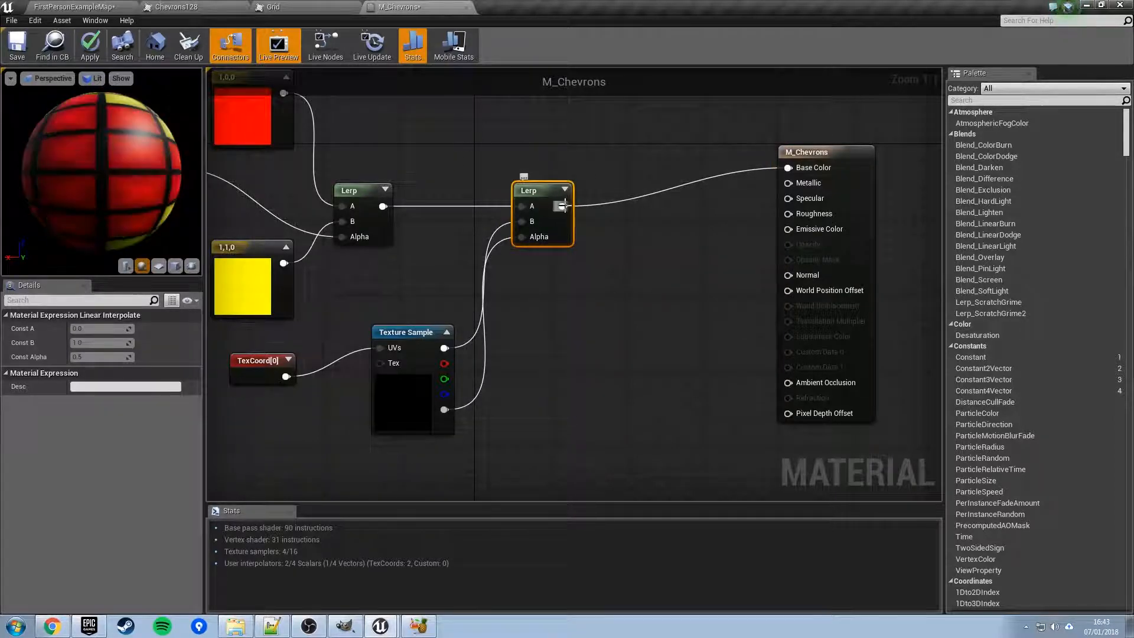
pyautogui.moveTo(799, 229); pyautogui.dragTo(800, 231)
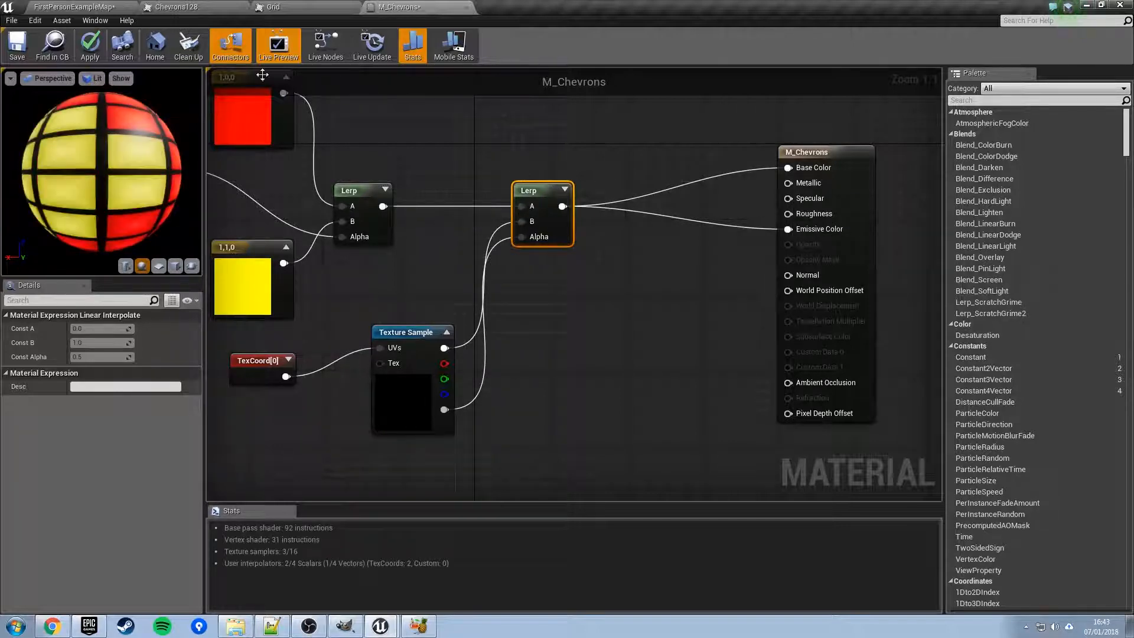
# - Apply the emissive connection to the material and check the glow on the sign in the level
pyautogui.click(92, 48)
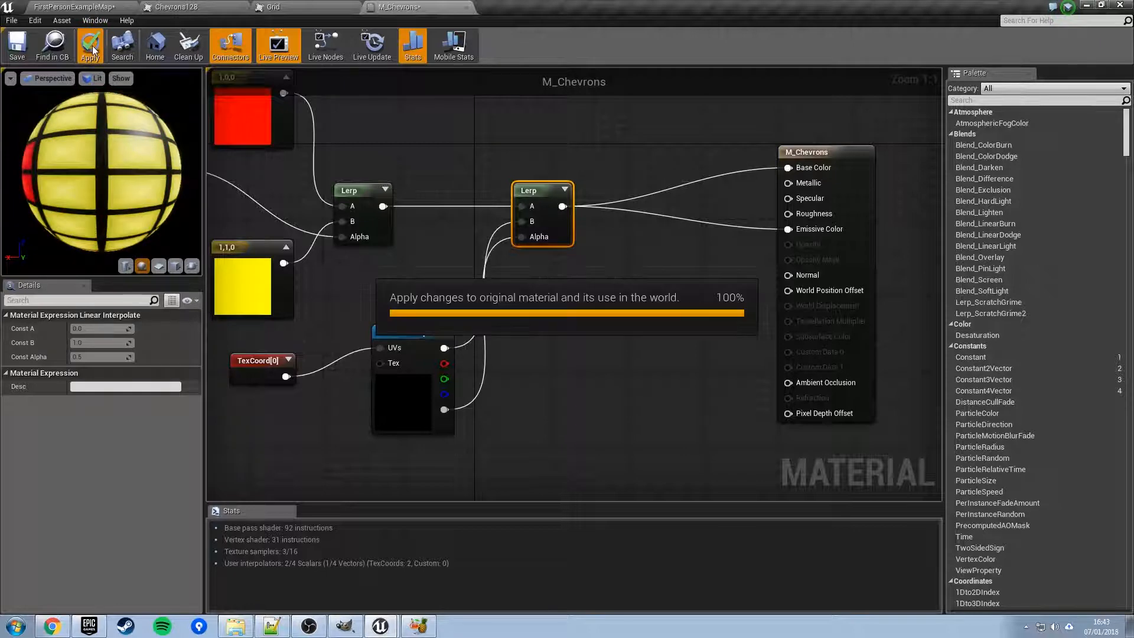
pyautogui.click(77, 10)
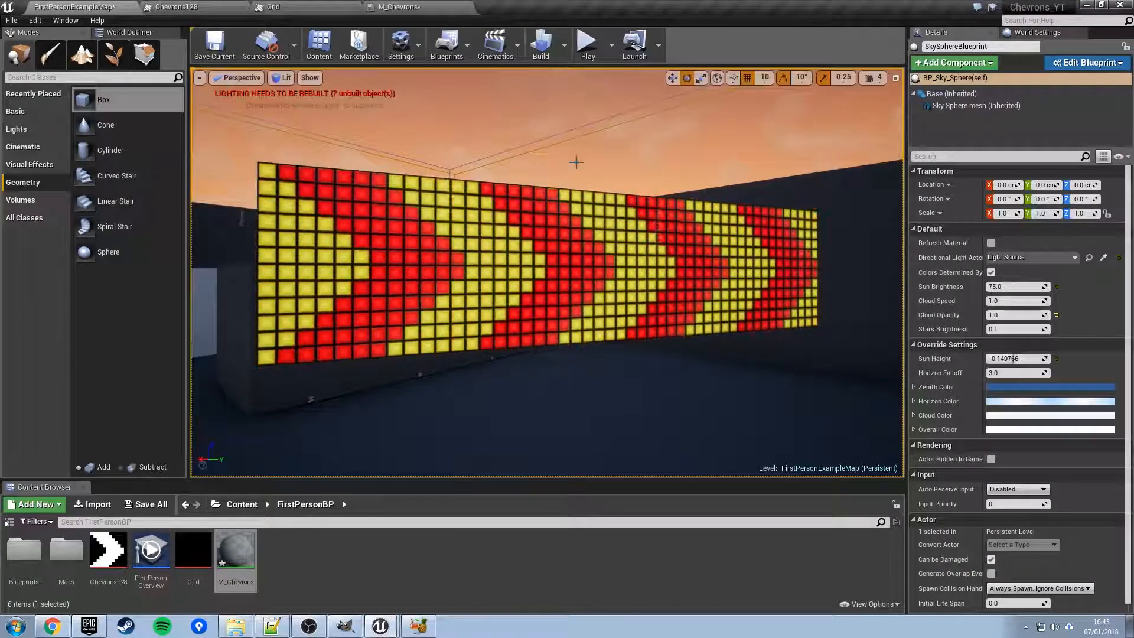
pyautogui.moveTo(569, 312)
pyautogui.mouseDown(button='right')
pyautogui.moveTo(584, 341)
pyautogui.moveTo(568, 326)
pyautogui.moveTo(579, 312)
pyautogui.mouseUp(button='right')
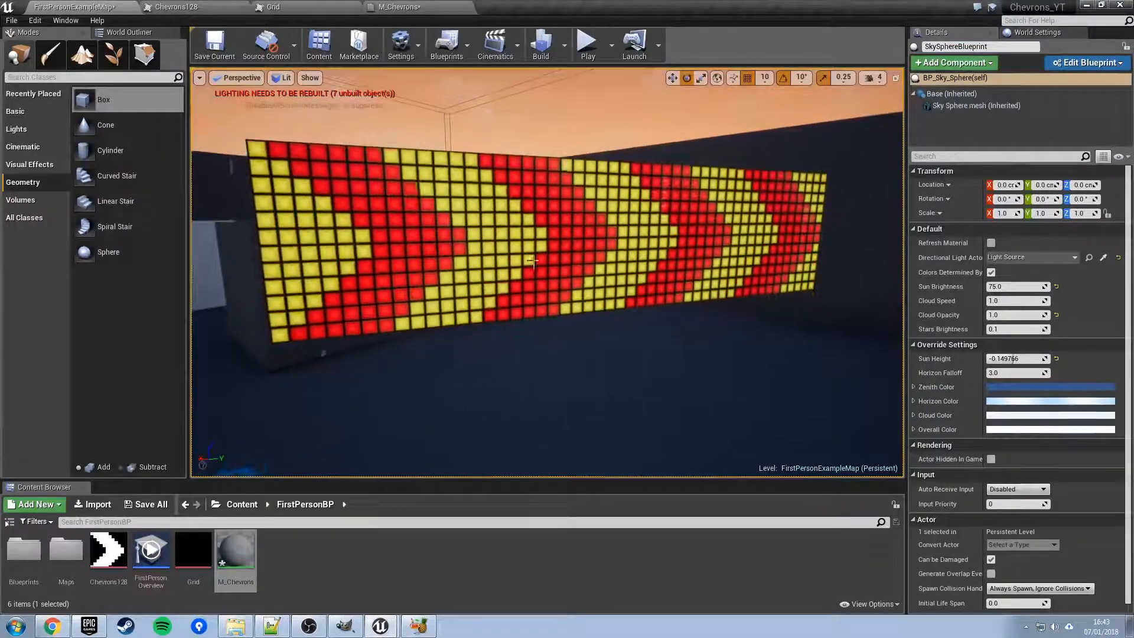
# - Insert a Multiply node between the grid Lerp's output and Emissive Color, with its Const B set to 7
pyautogui.click(413, 8)
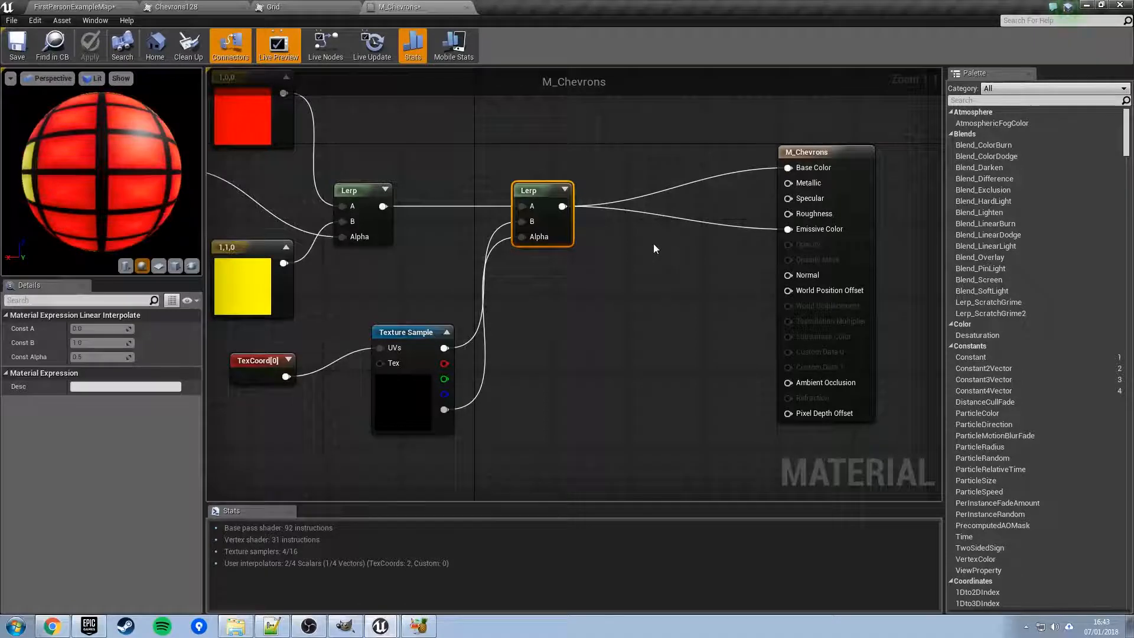
pyautogui.click(658, 244)
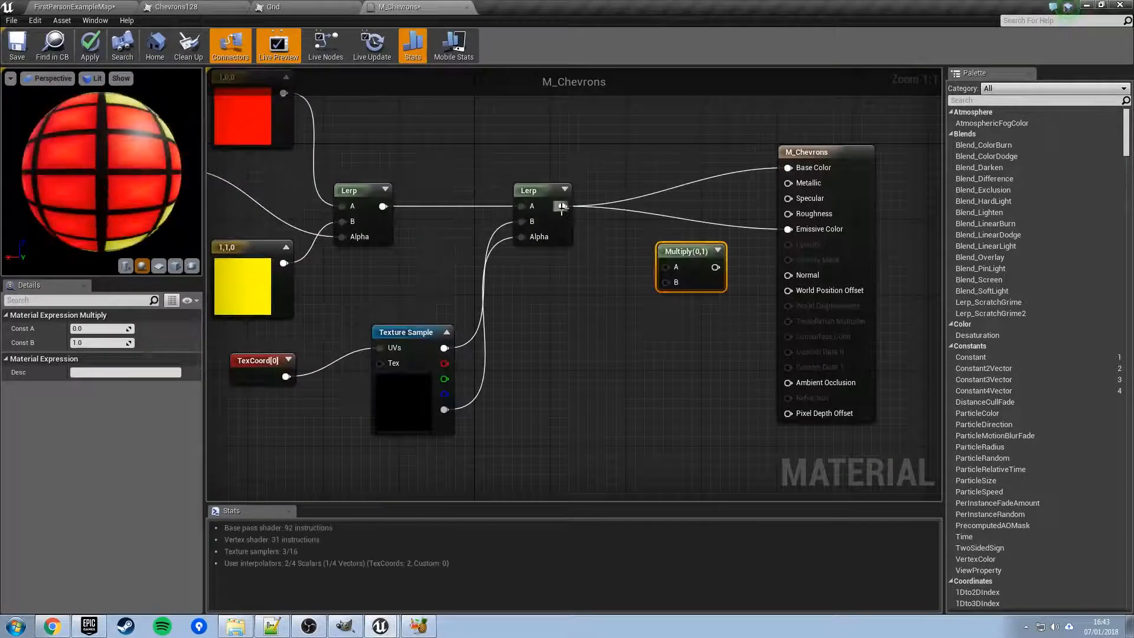
pyautogui.moveTo(663, 262); pyautogui.dragTo(667, 267)
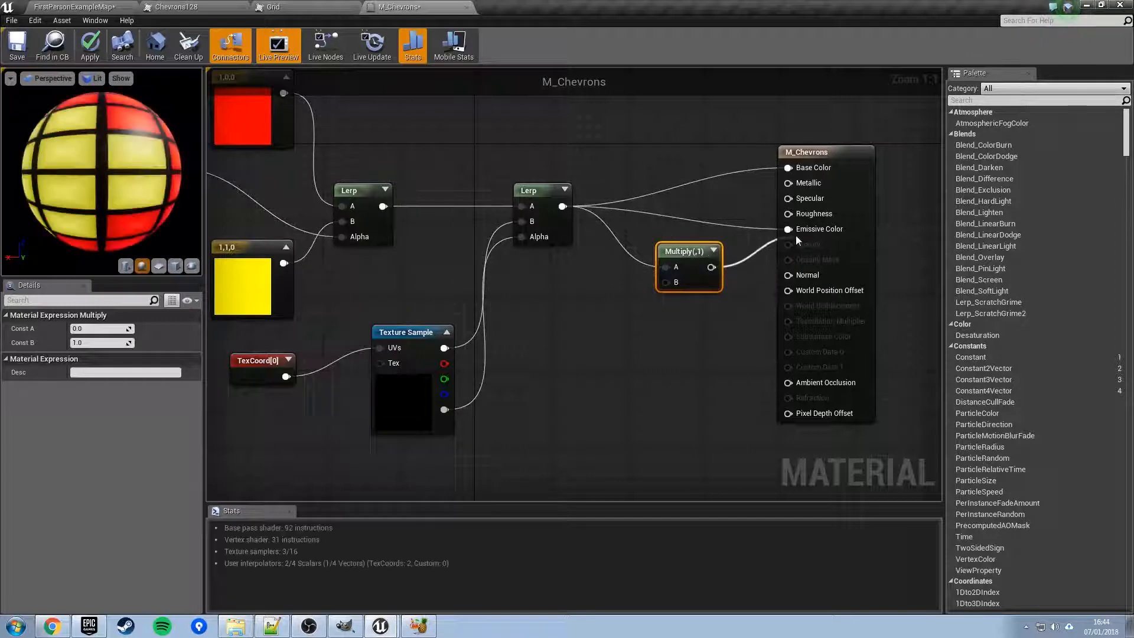
pyautogui.moveTo(796, 235); pyautogui.dragTo(796, 230)
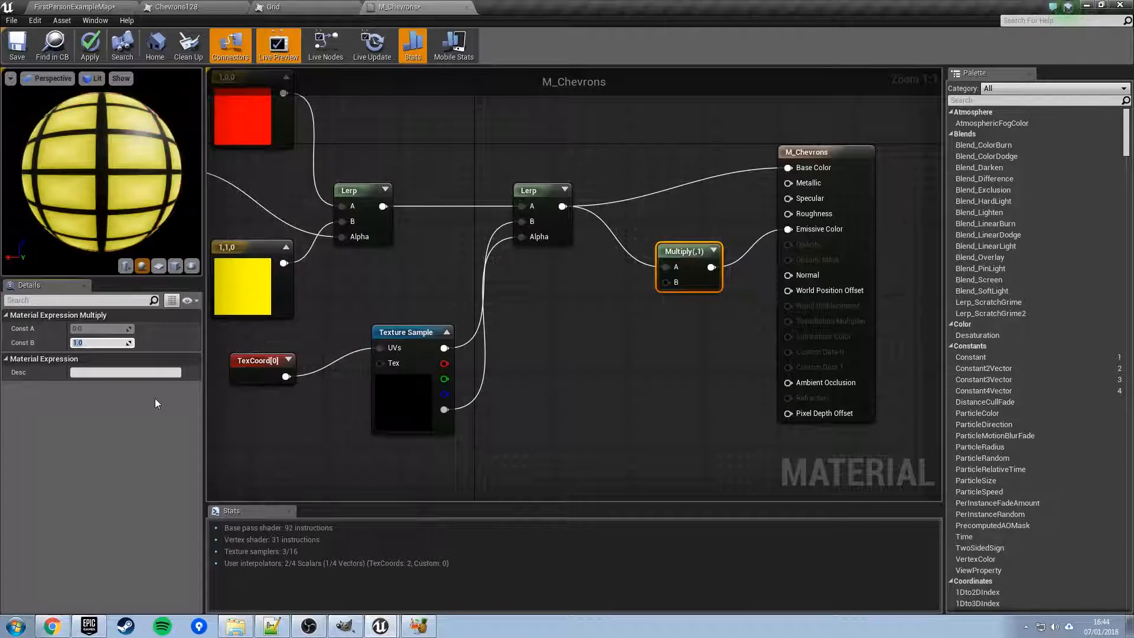
pyautogui.write('7')
pyautogui.press('Return')
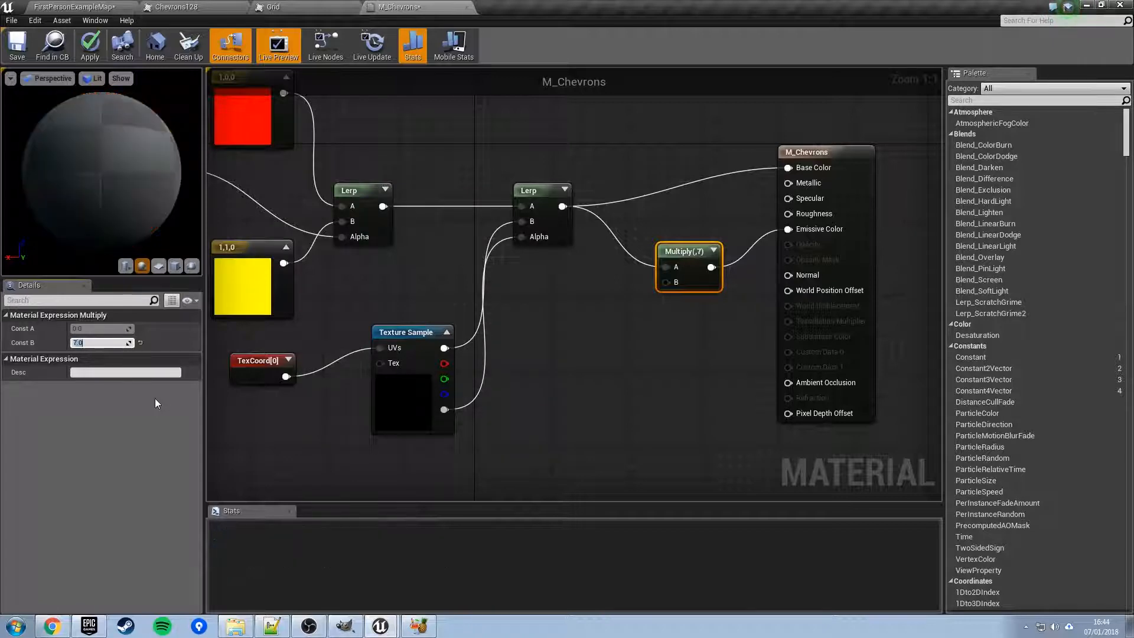
# - Apply the multiplied emissive to the material and inspect the brighter sign in the level
pyautogui.click(89, 44)
pyautogui.click(82, 7)
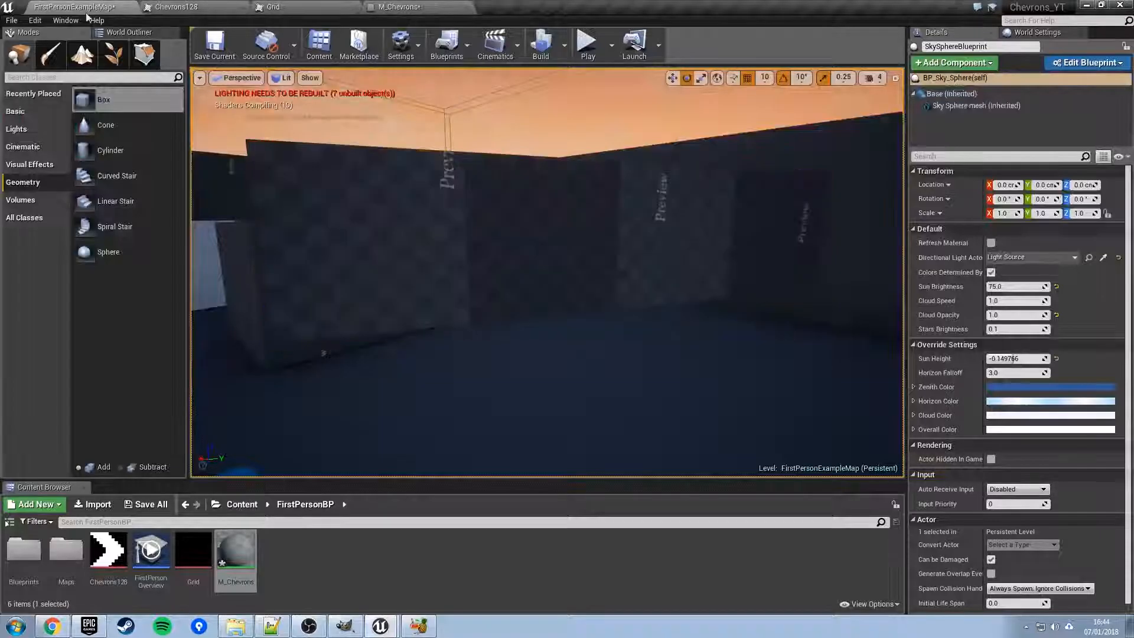
pyautogui.moveTo(466, 402)
pyautogui.mouseDown(button='right')
pyautogui.moveTo(465, 378)
pyautogui.moveTo(465, 390)
pyautogui.mouseUp(button='right')
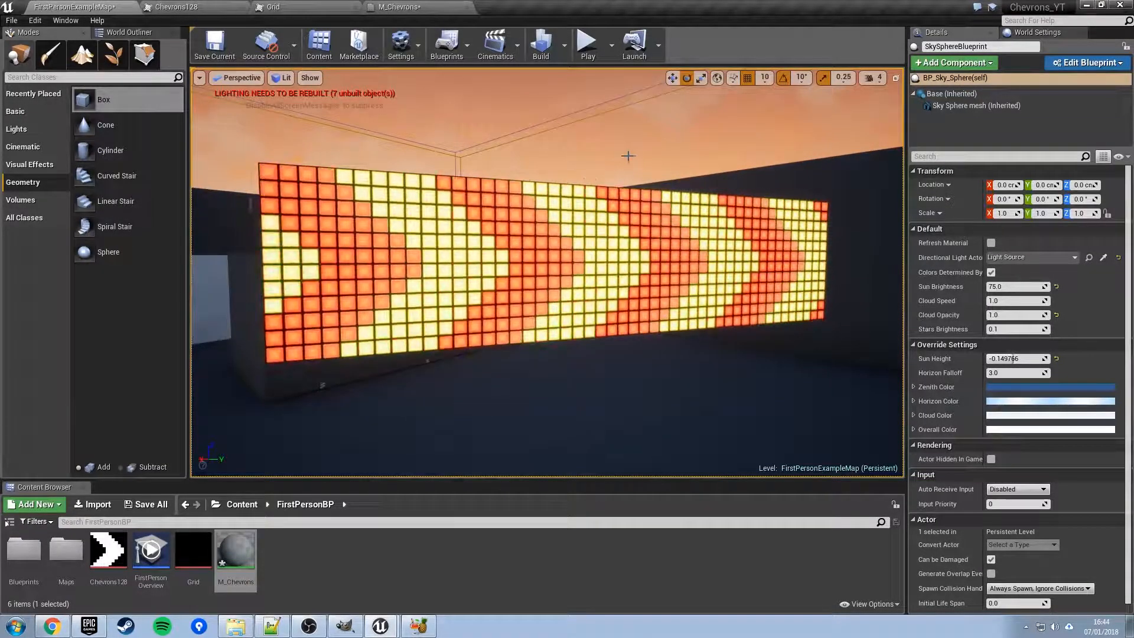
pyautogui.moveTo(586, 326); pyautogui.dragTo(583, 362, button='right')
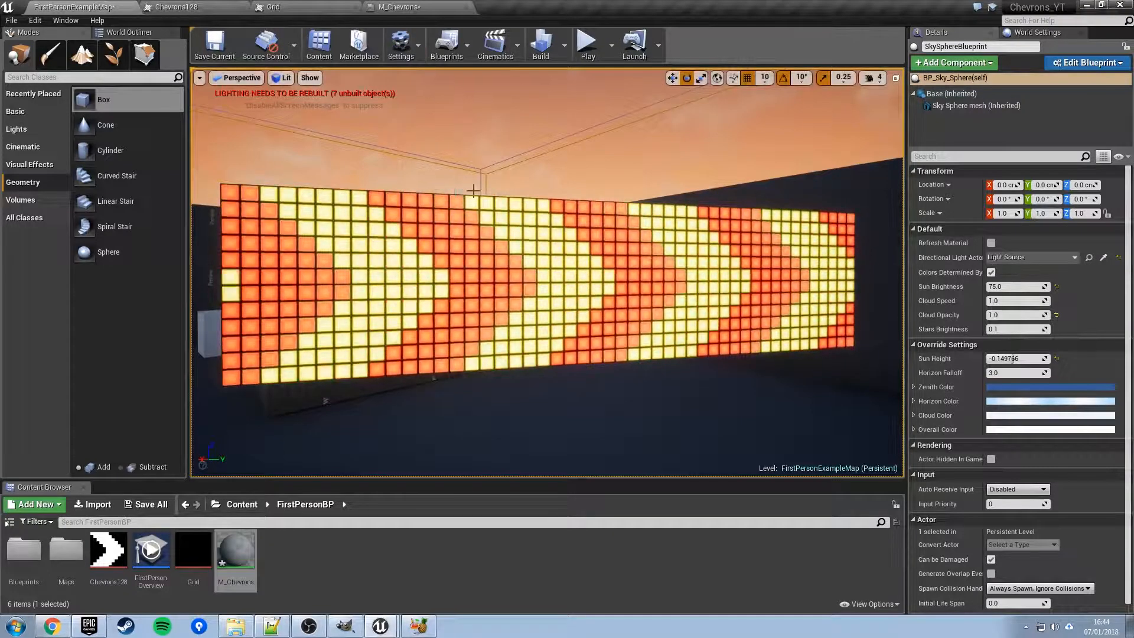
pyautogui.moveTo(488, 153); pyautogui.dragTo(482, 155, button='right')
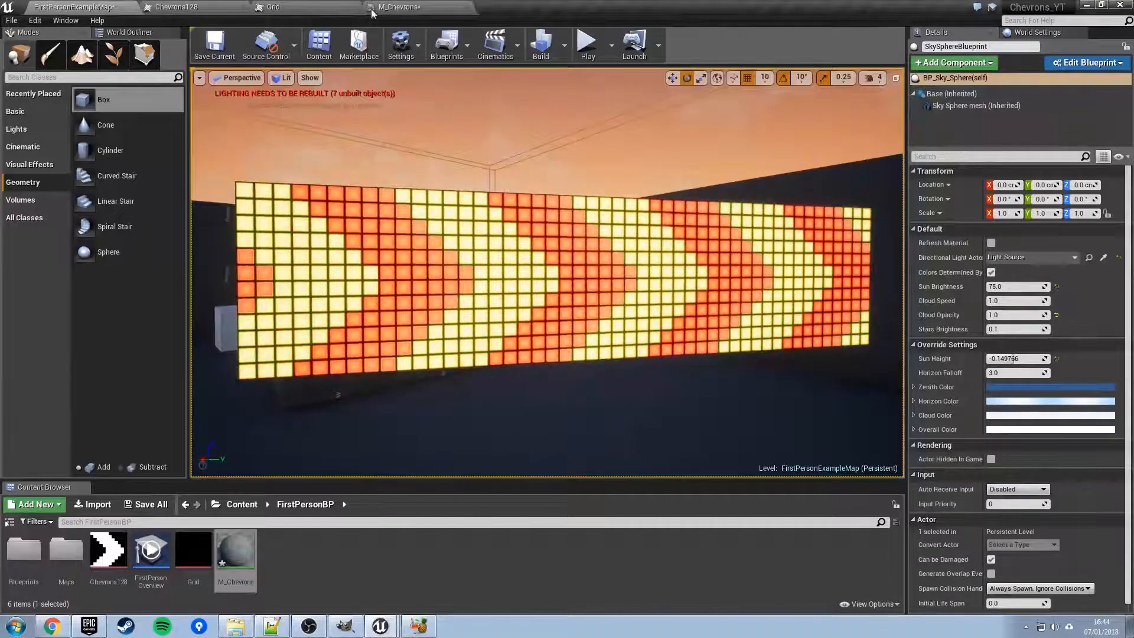
# - Change the red color constant in the M_Chevrons material to blue with the value 0.0462, 0, 1
pyautogui.click(394, 7)
pyautogui.moveTo(353, 292); pyautogui.dragTo(643, 396, button='right')
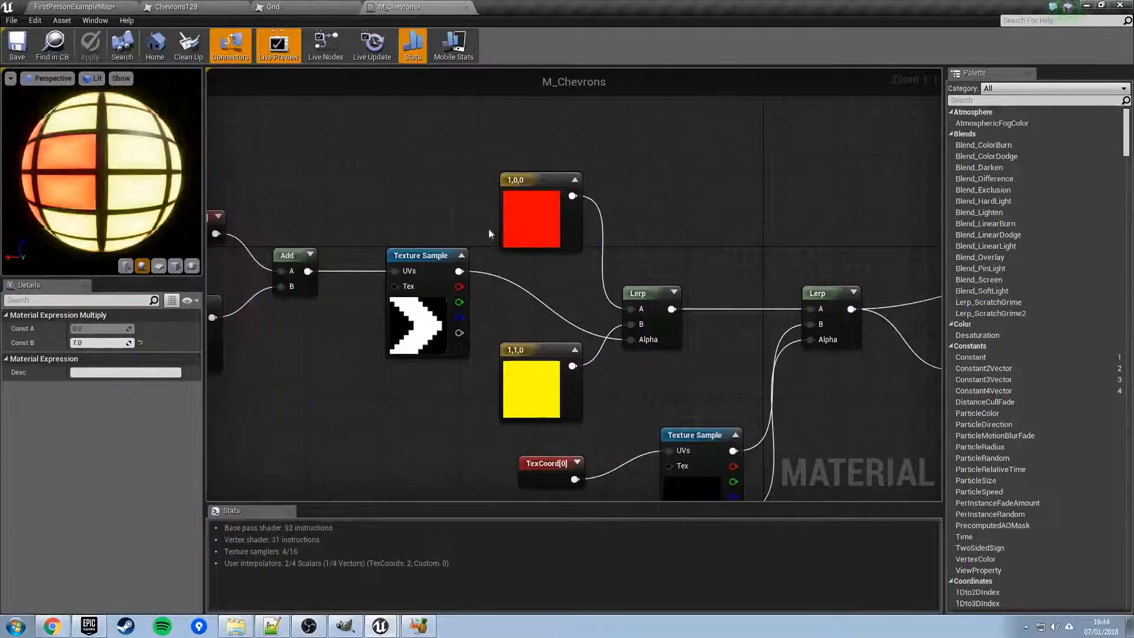
pyautogui.click(530, 214)
pyautogui.click(173, 329)
pyautogui.moveTo(242, 375); pyautogui.dragTo(218, 347)
pyautogui.click(363, 587)
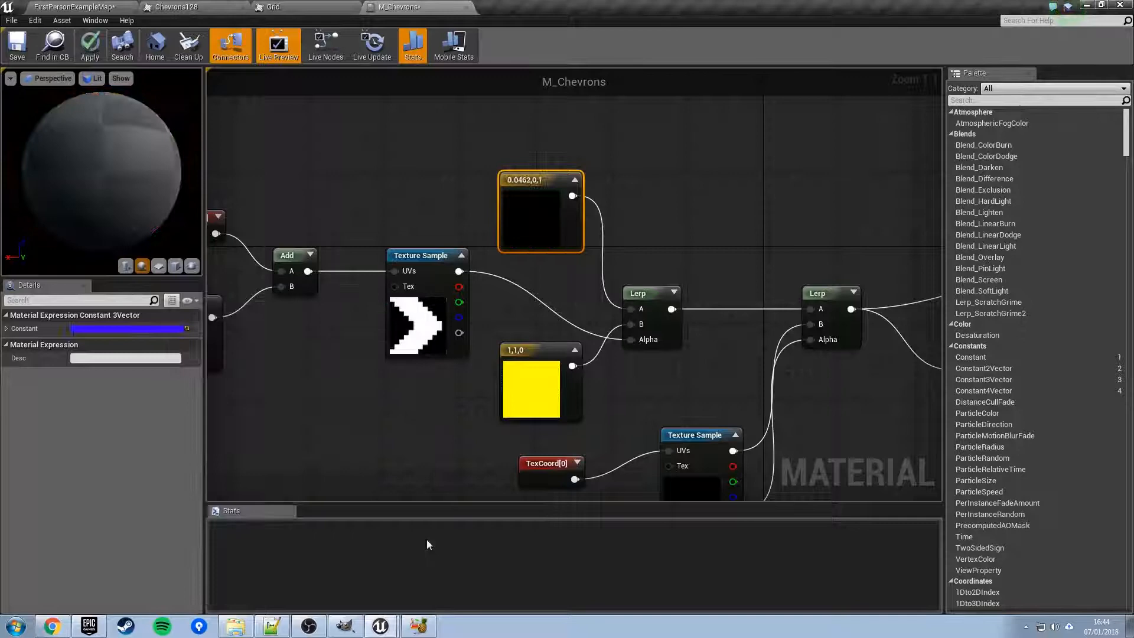
# - Change the yellow color constant in the M_Chevrons material to pink with the value 1, 0, 0.789
pyautogui.click(531, 397)
pyautogui.click(98, 330)
pyautogui.click(193, 385)
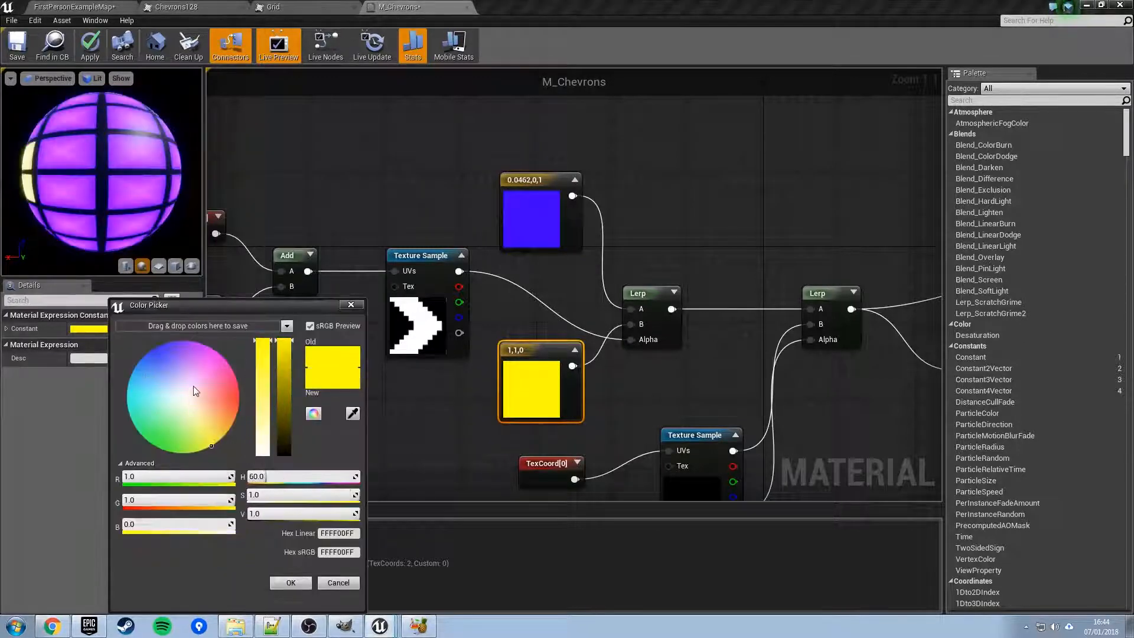
pyautogui.moveTo(193, 385); pyautogui.dragTo(290, 397)
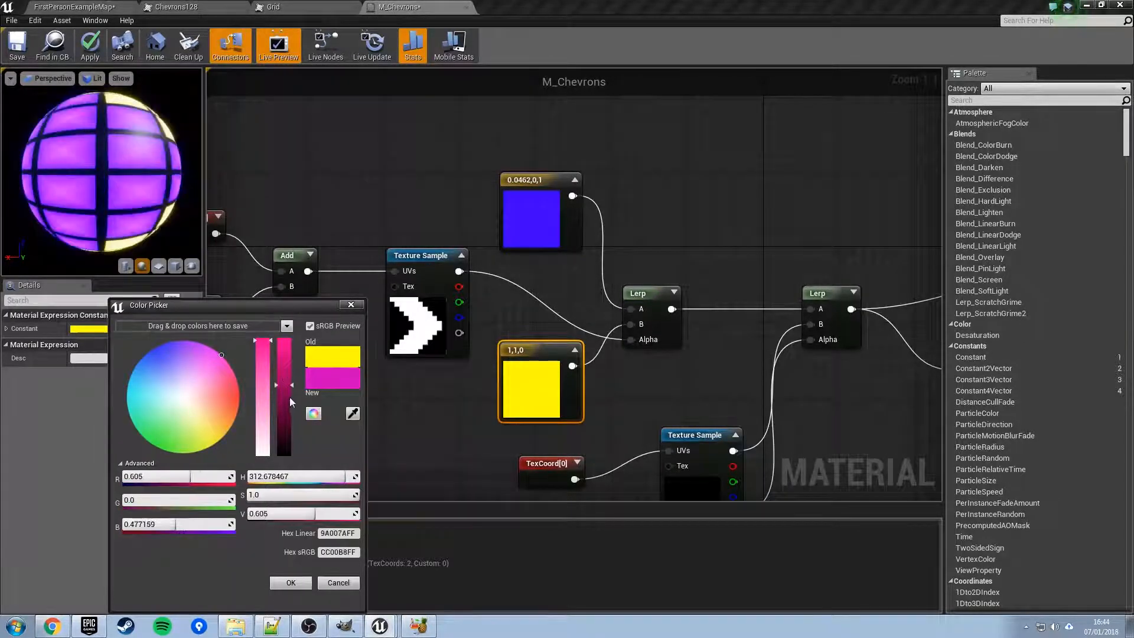
pyautogui.click(291, 582)
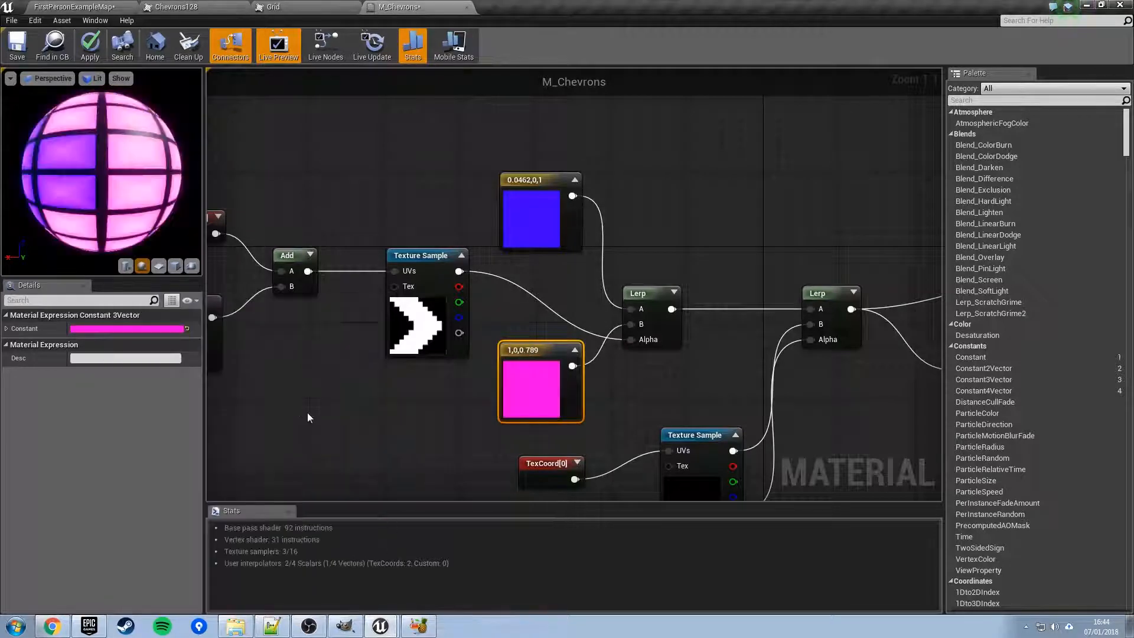
# - Set the constant feeding the SteppingPannerTime node's TimeSpeed input to 0.25
pyautogui.moveTo(281, 418); pyautogui.dragTo(705, 421, button='right')
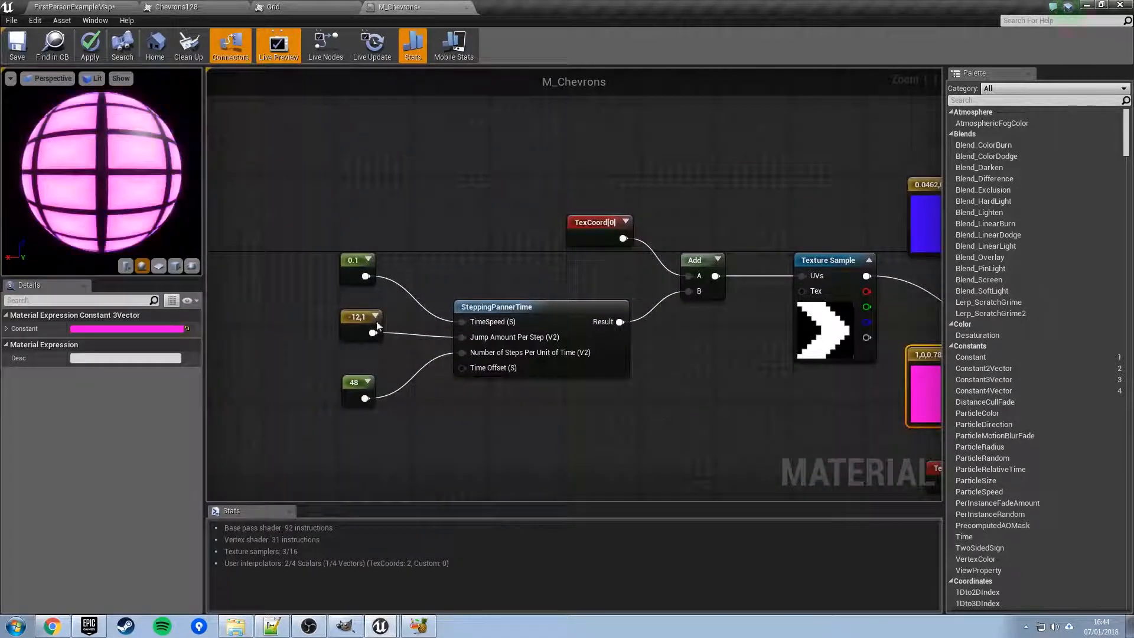
pyautogui.click(357, 260)
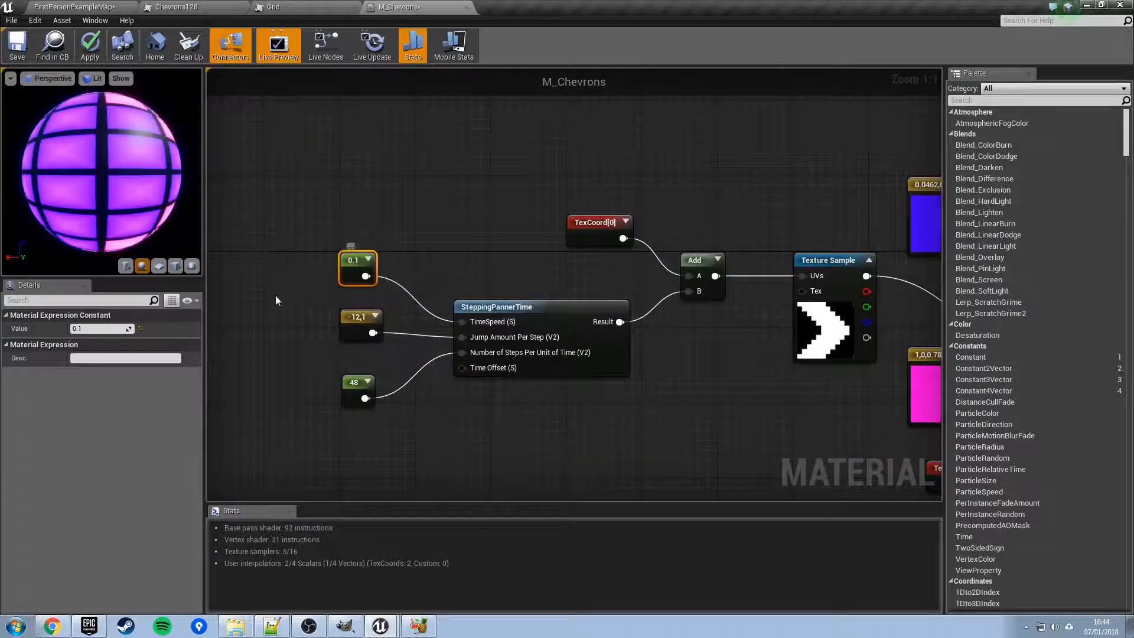
pyautogui.click(105, 327)
pyautogui.write('25')
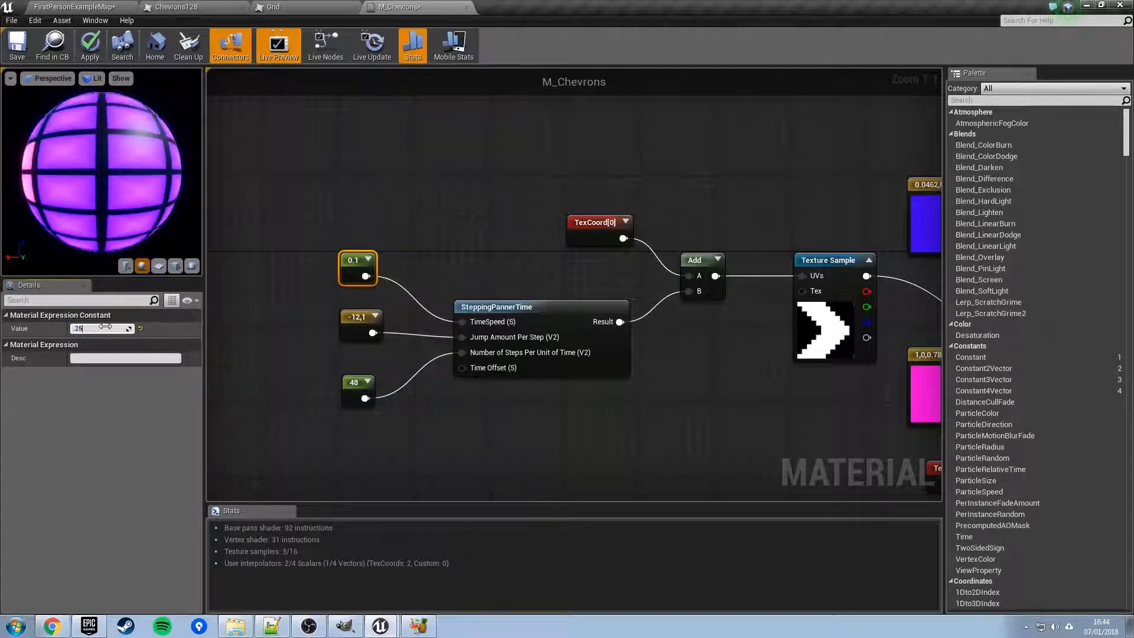
pyautogui.press('Return')
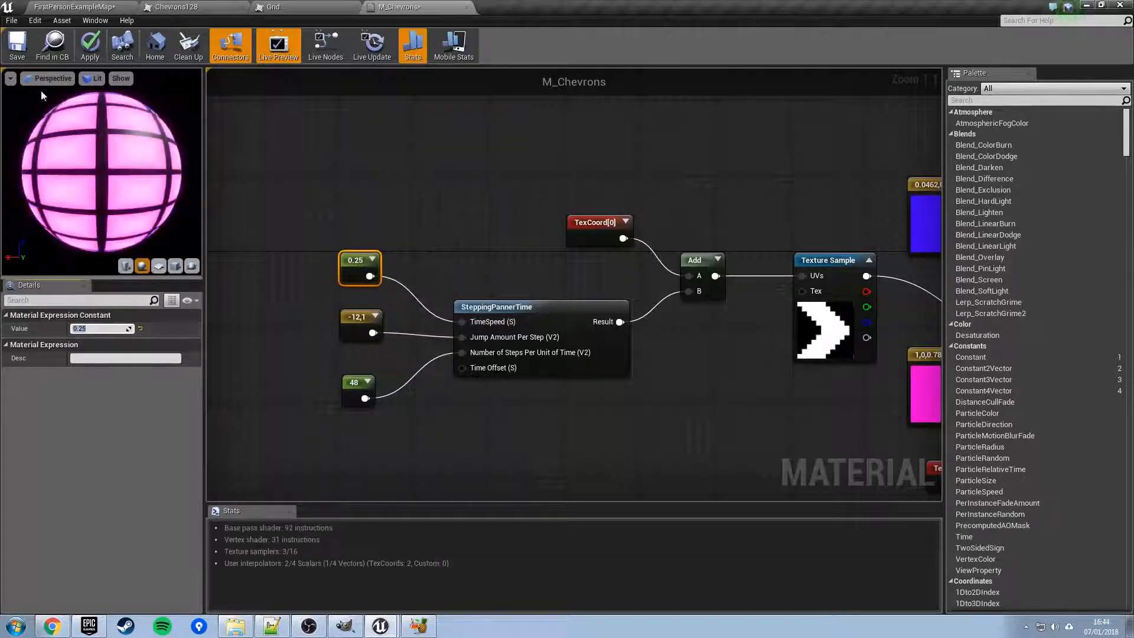
# - Apply the new colors and scroll speed to the material and inspect the sign in the level
pyautogui.click(91, 56)
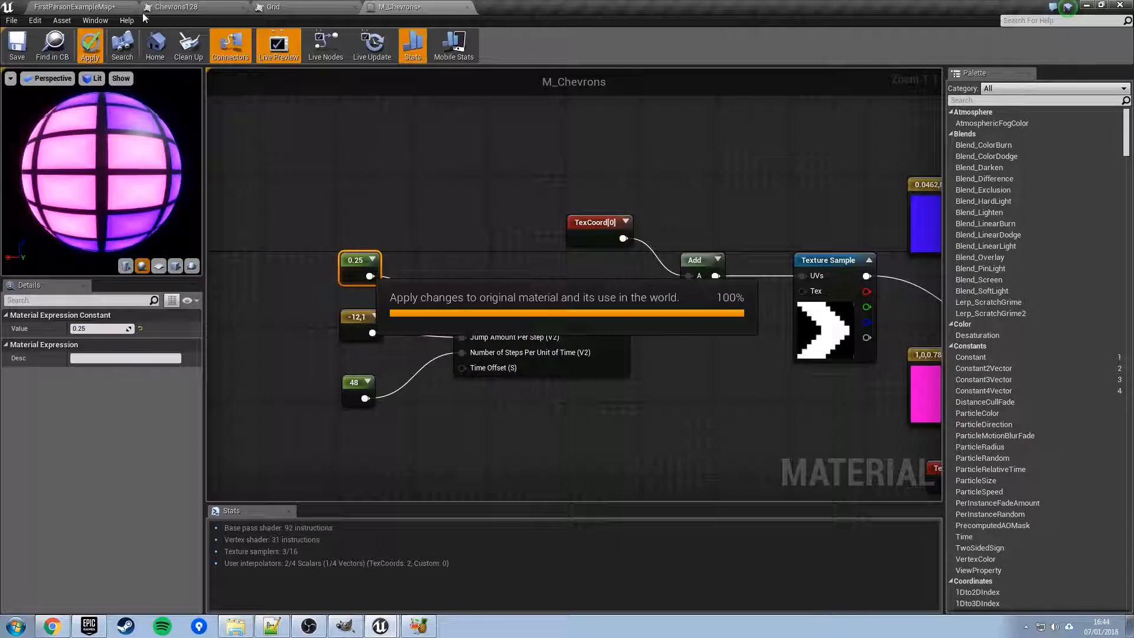
pyautogui.click(96, 8)
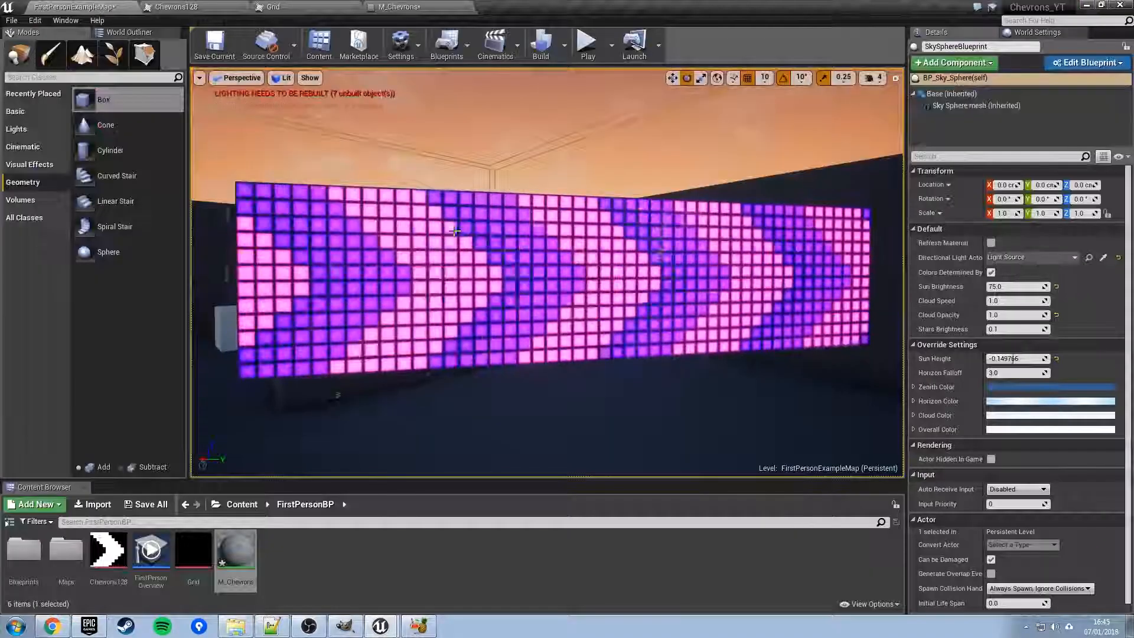
pyautogui.moveTo(576, 383)
pyautogui.mouseDown(button='right')
pyautogui.moveTo(641, 383)
pyautogui.moveTo(576, 391)
pyautogui.moveTo(594, 361)
pyautogui.moveTo(576, 391)
pyautogui.mouseUp(button='right')
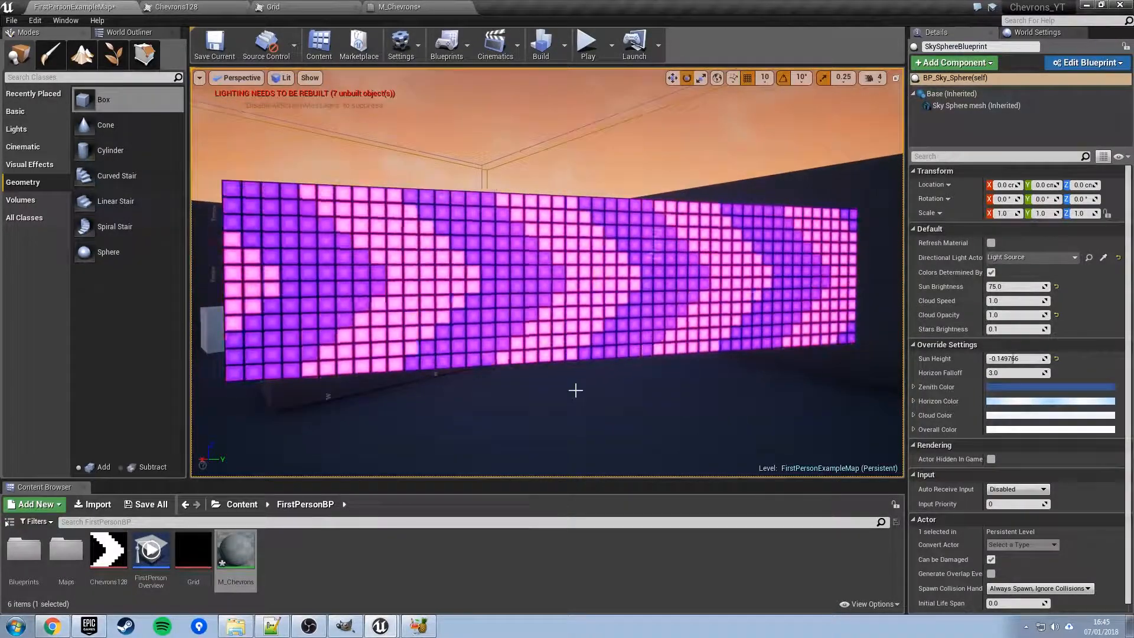